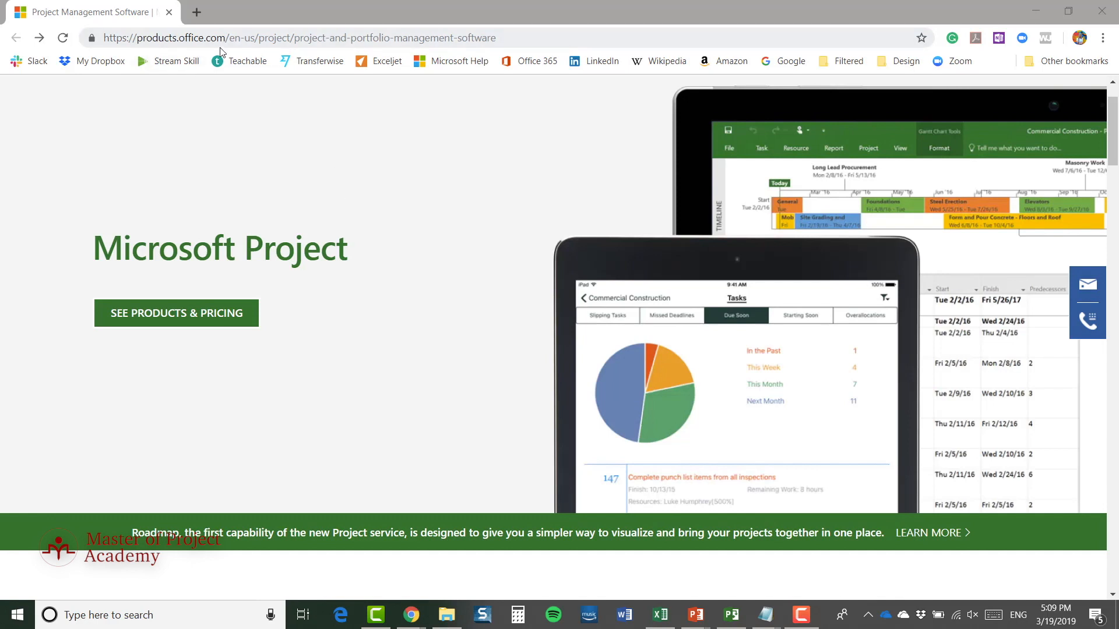
Step: Open the Microsoft Project products and pricing comparison and examine the cloud-based plans with their features
{"action": "scroll", "coordinate": [395, 303], "scroll_direction": "up", "scroll_amount": 1}
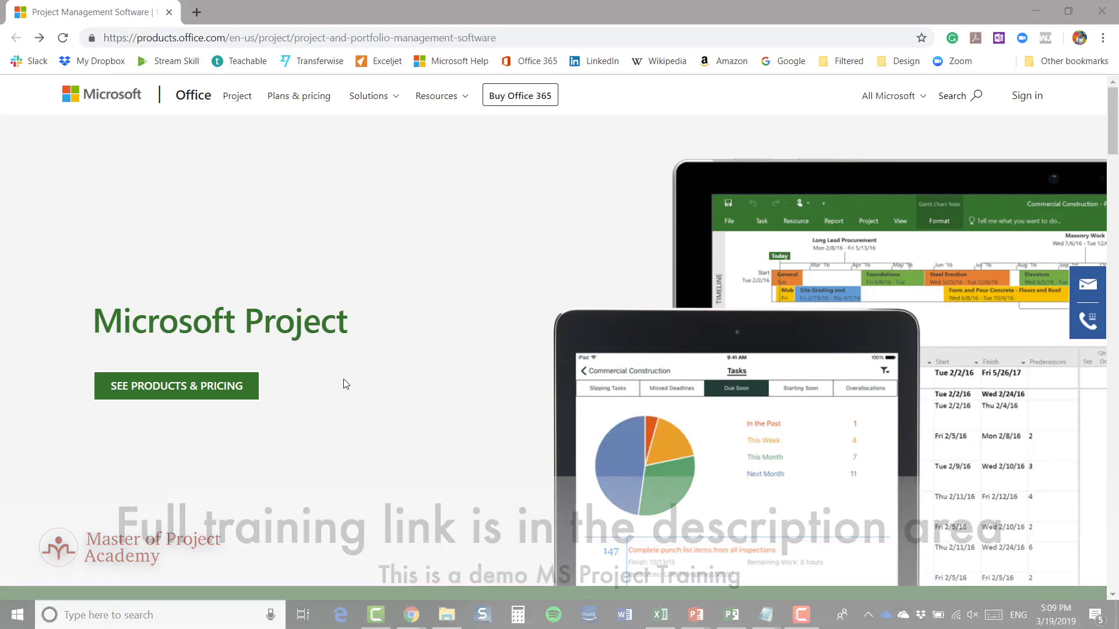
{"action": "left_click", "coordinate": [179, 391]}
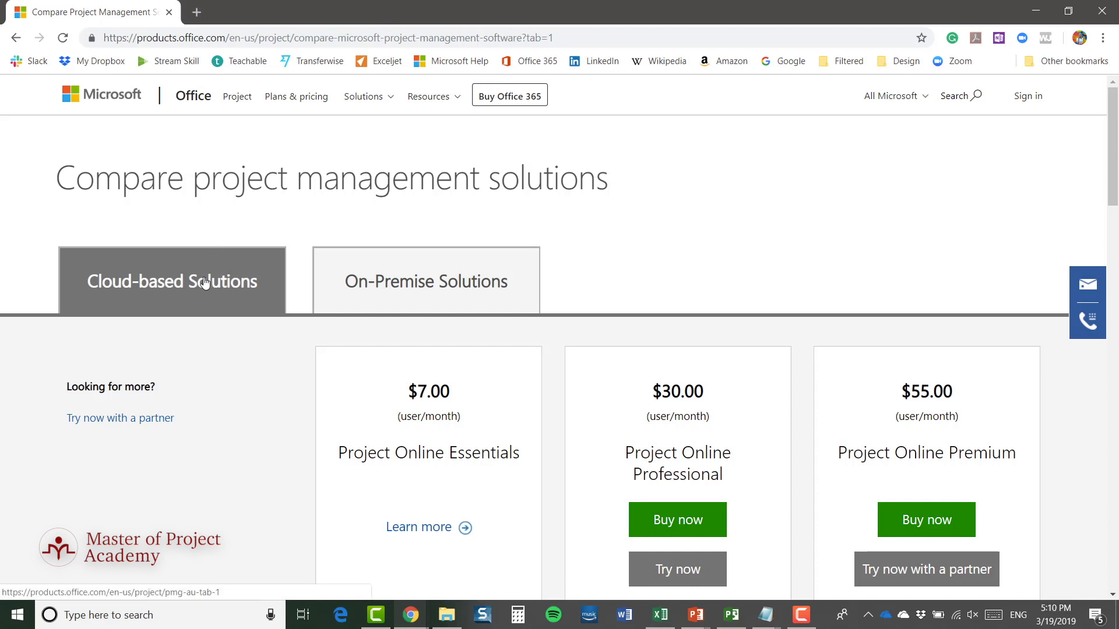
{"action": "scroll", "coordinate": [769, 274], "scroll_direction": "down", "scroll_amount": 3}
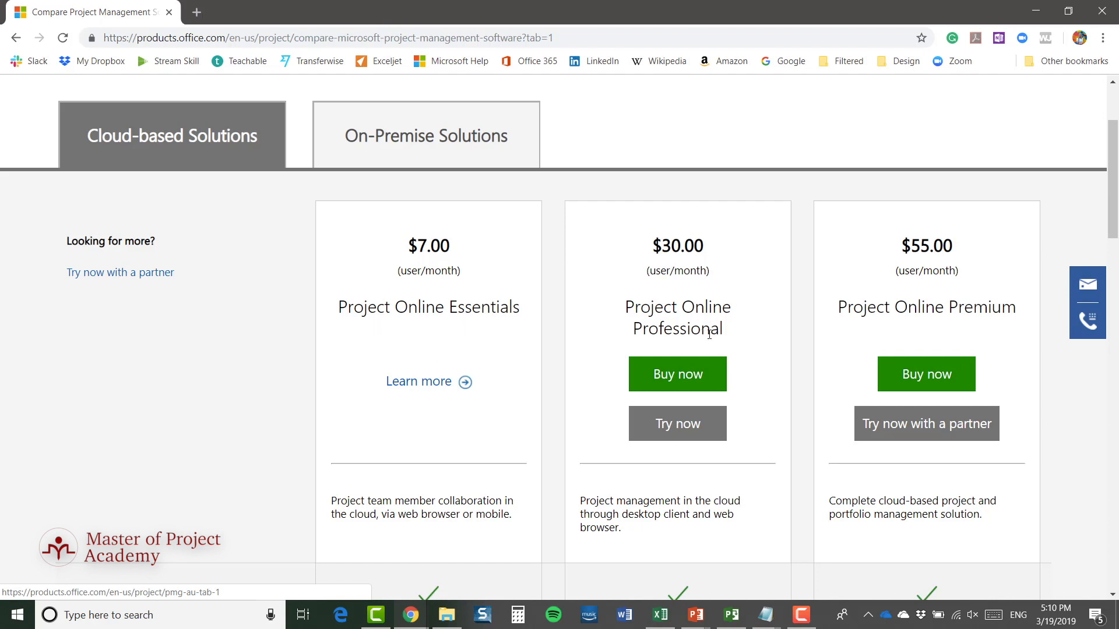
{"action": "scroll", "coordinate": [761, 322], "scroll_direction": "down", "scroll_amount": 2}
{"action": "scroll", "coordinate": [757, 320], "scroll_direction": "down", "scroll_amount": 2}
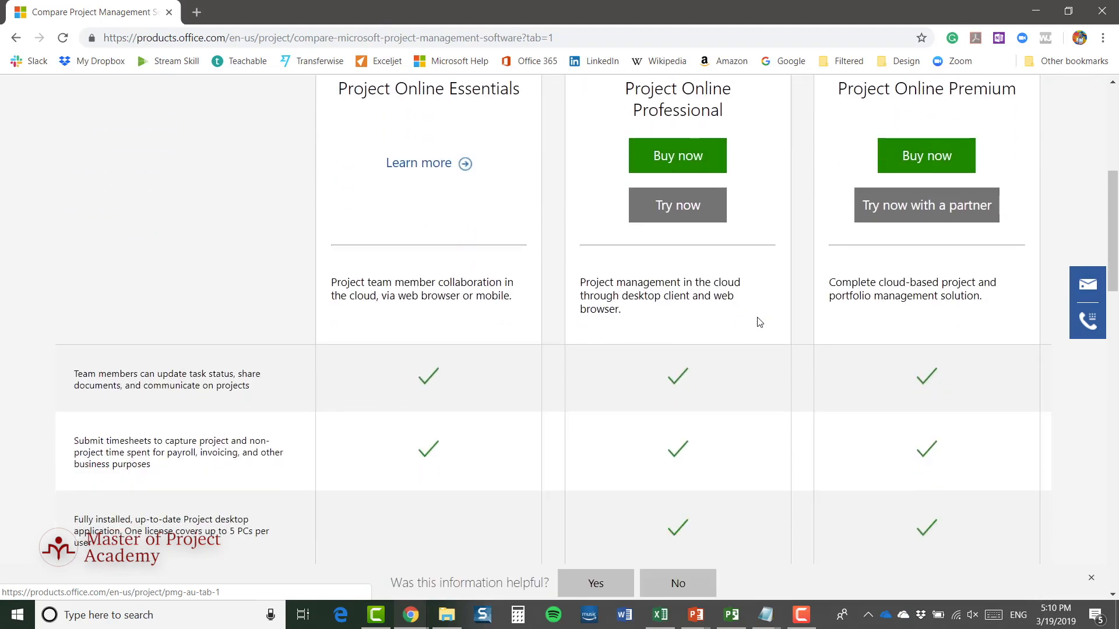
{"action": "scroll", "coordinate": [662, 274], "scroll_direction": "down", "scroll_amount": 1}
{"action": "scroll", "coordinate": [661, 275], "scroll_direction": "down", "scroll_amount": 1}
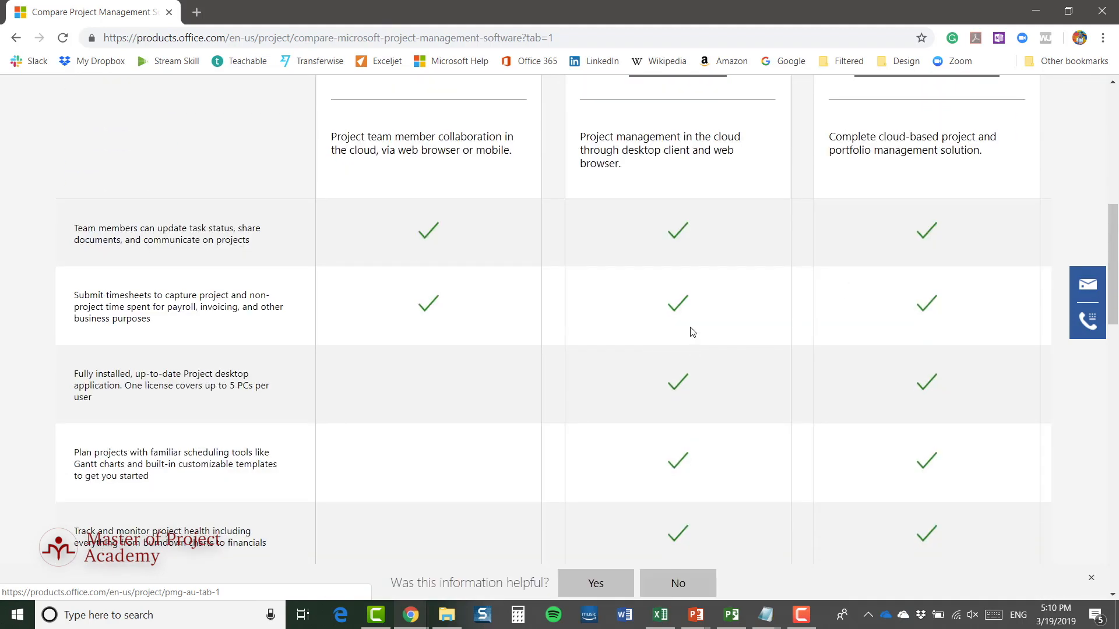
{"action": "scroll", "coordinate": [689, 331], "scroll_direction": "up", "scroll_amount": 7}
{"action": "scroll", "coordinate": [691, 328], "scroll_direction": "down", "scroll_amount": 1}
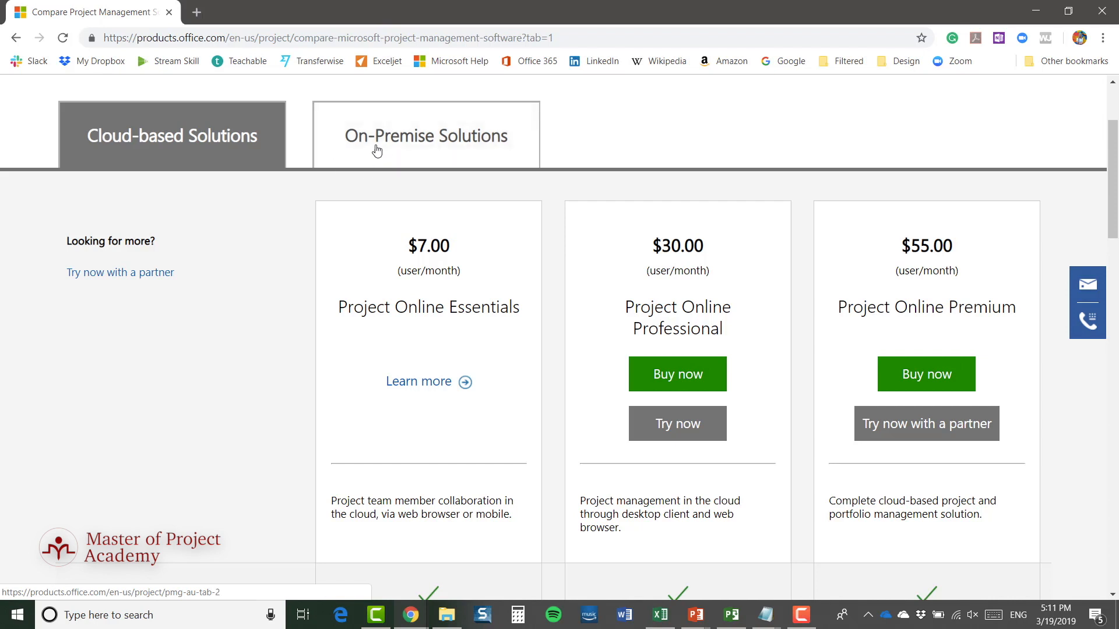
Step: Switch the comparison to the on-premise solutions and choose to buy Project Standard
{"action": "left_click", "coordinate": [409, 144]}
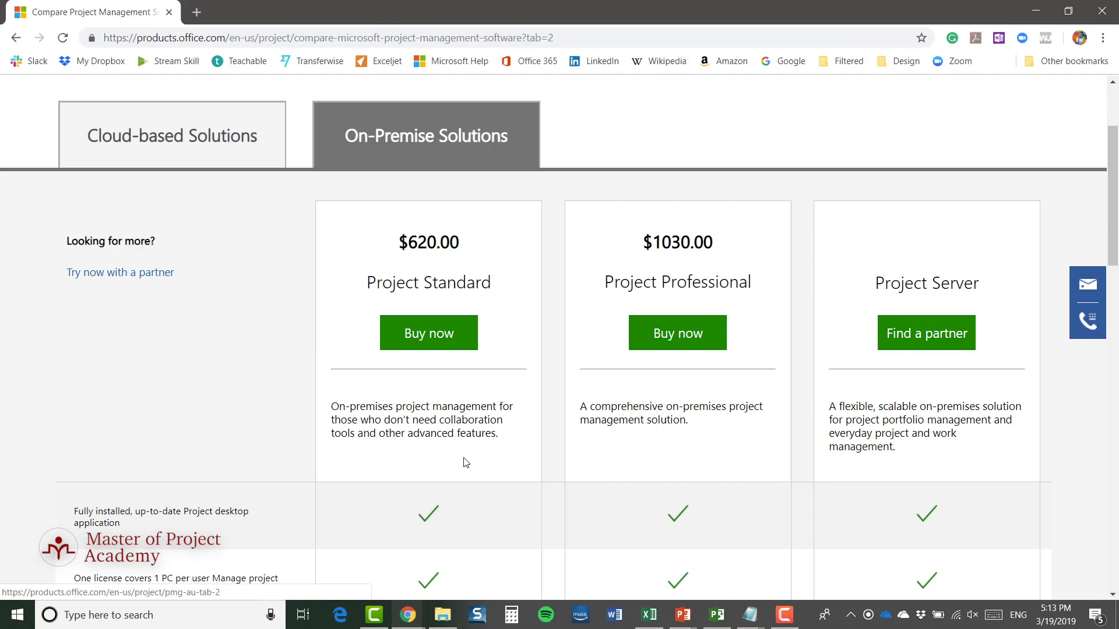
{"action": "left_click", "coordinate": [425, 341]}
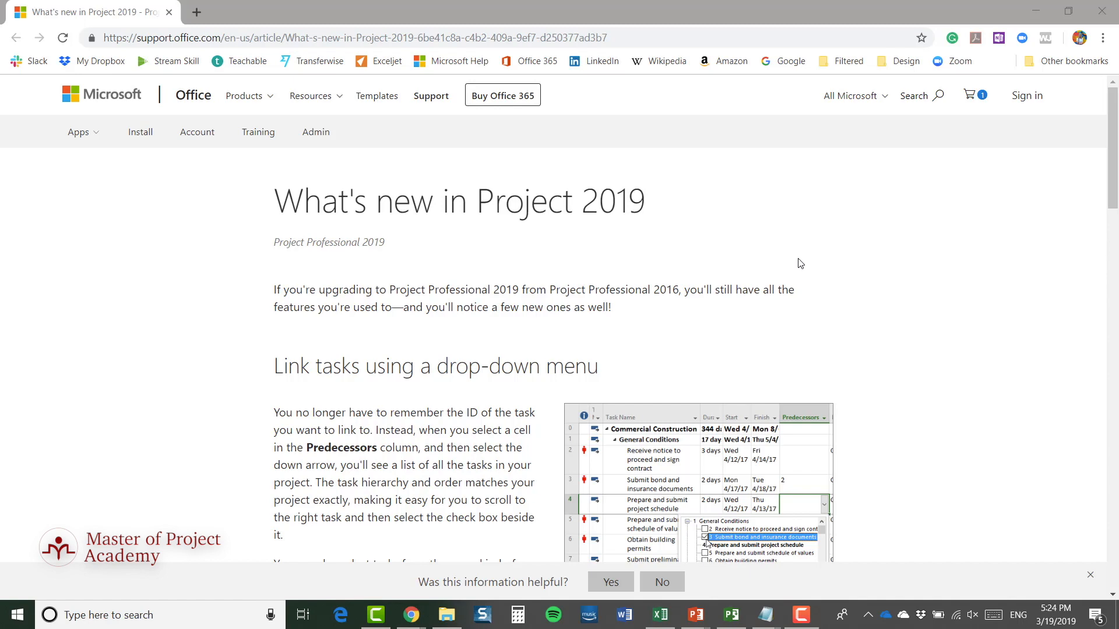
Step: Read through the What's new in Project 2019 article, from linking tasks with a drop-down menu to the Office skills section
{"action": "scroll", "coordinate": [800, 264], "scroll_direction": "down", "scroll_amount": 2}
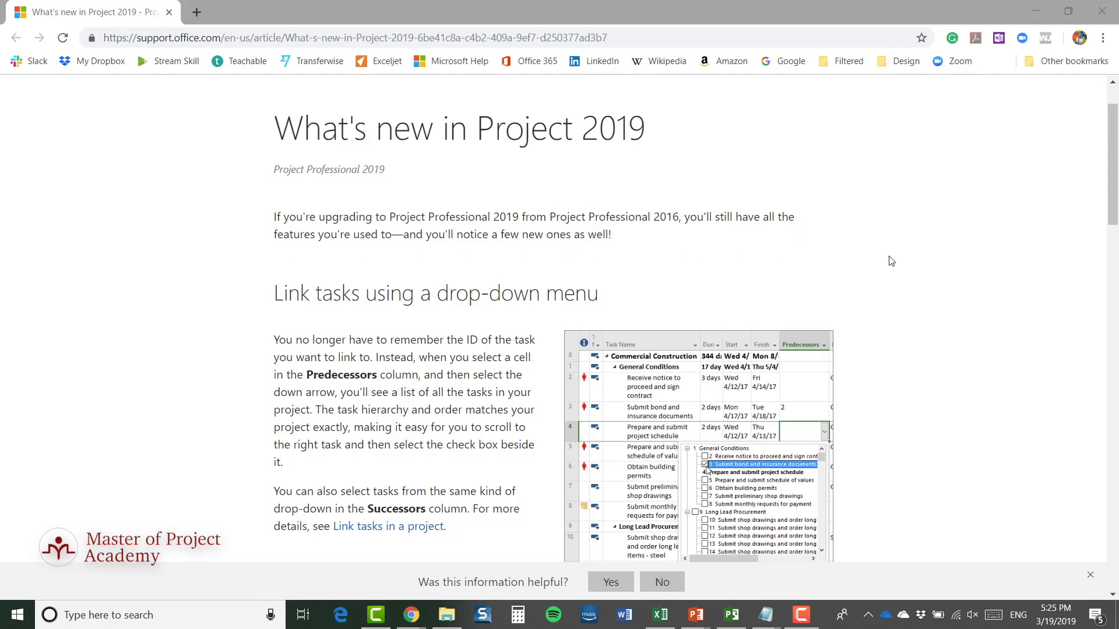
{"action": "scroll", "coordinate": [927, 261], "scroll_direction": "down", "scroll_amount": 2}
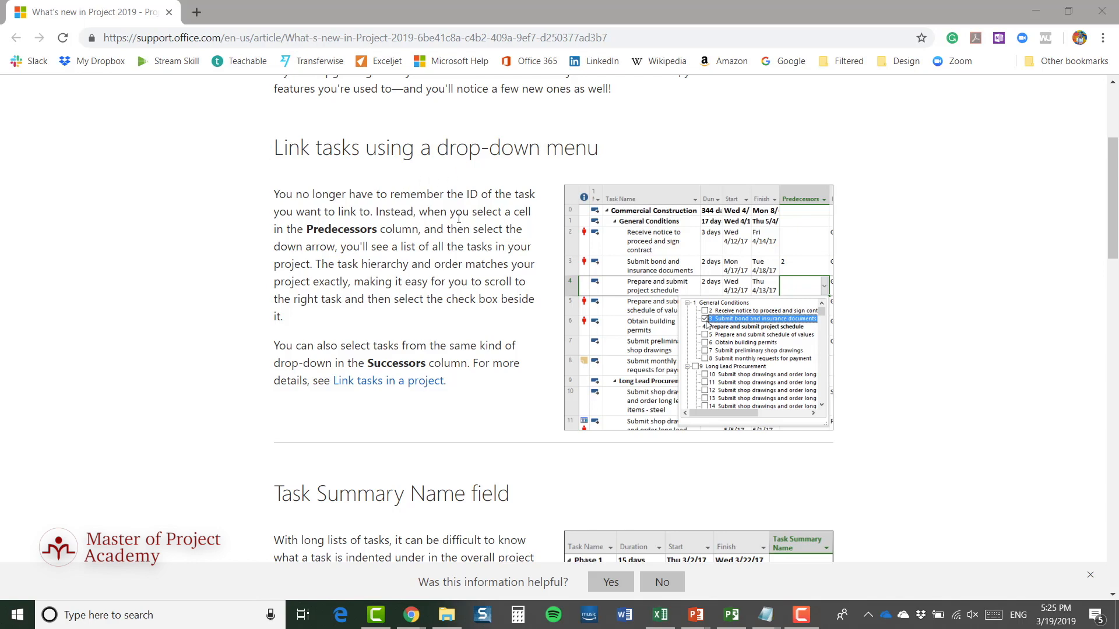
{"action": "scroll", "coordinate": [458, 219], "scroll_direction": "down", "scroll_amount": 6}
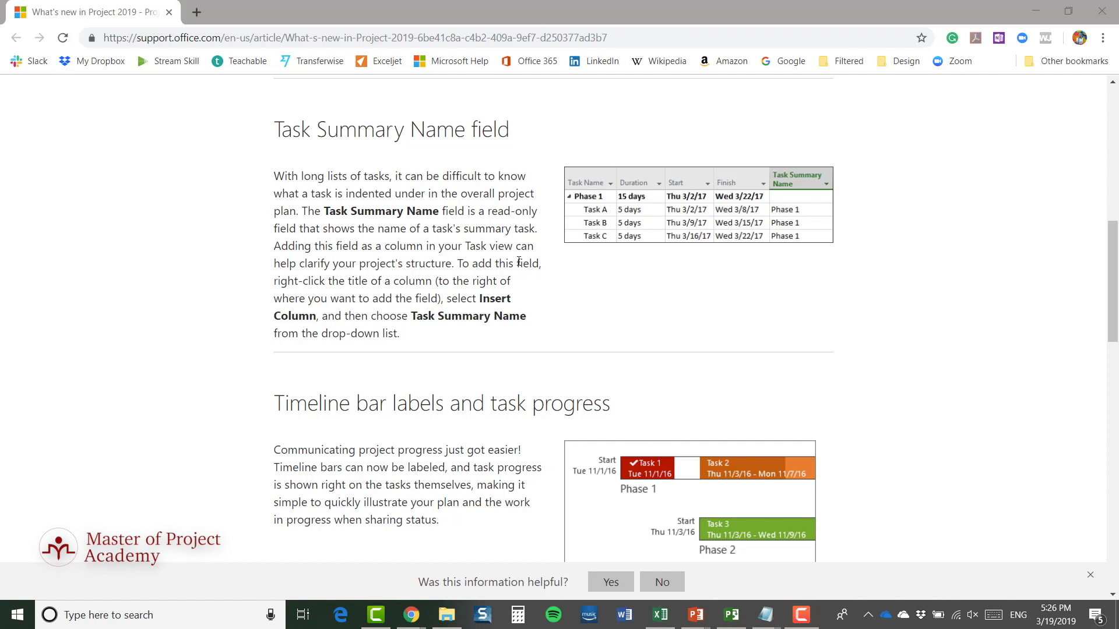
{"action": "scroll", "coordinate": [518, 261], "scroll_direction": "down", "scroll_amount": 3}
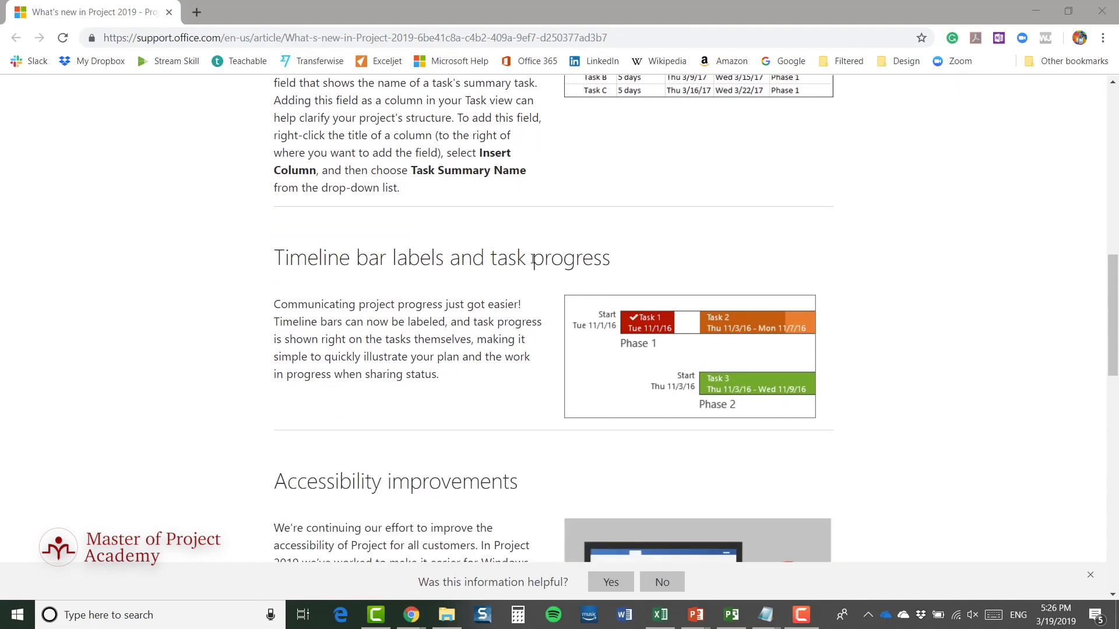
{"action": "scroll", "coordinate": [533, 260], "scroll_direction": "down", "scroll_amount": 1}
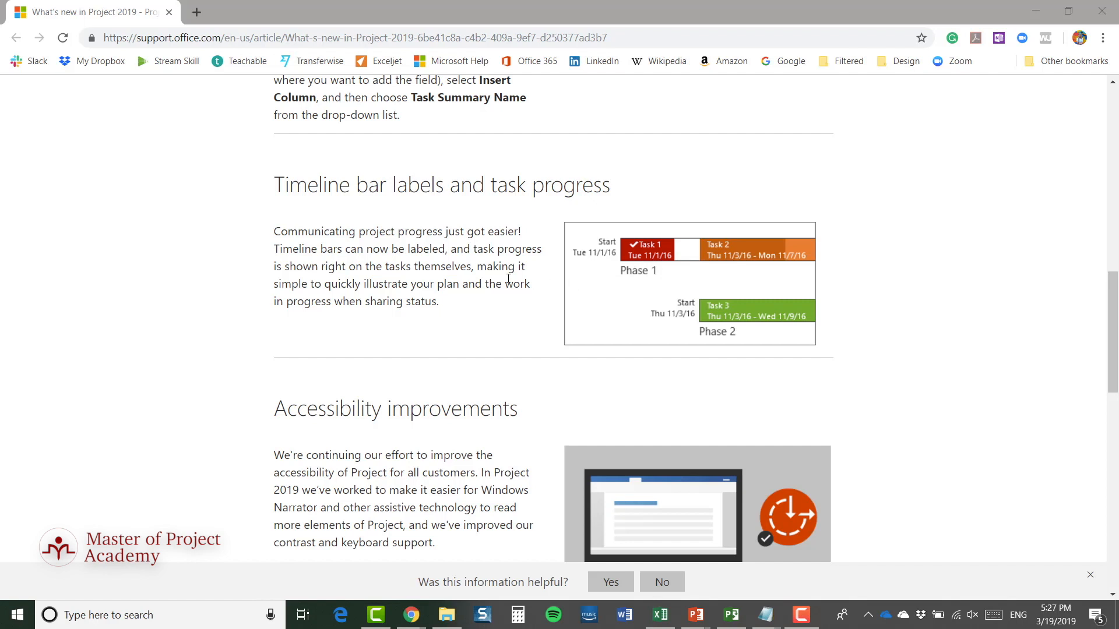
{"action": "scroll", "coordinate": [504, 242], "scroll_direction": "down", "scroll_amount": 5}
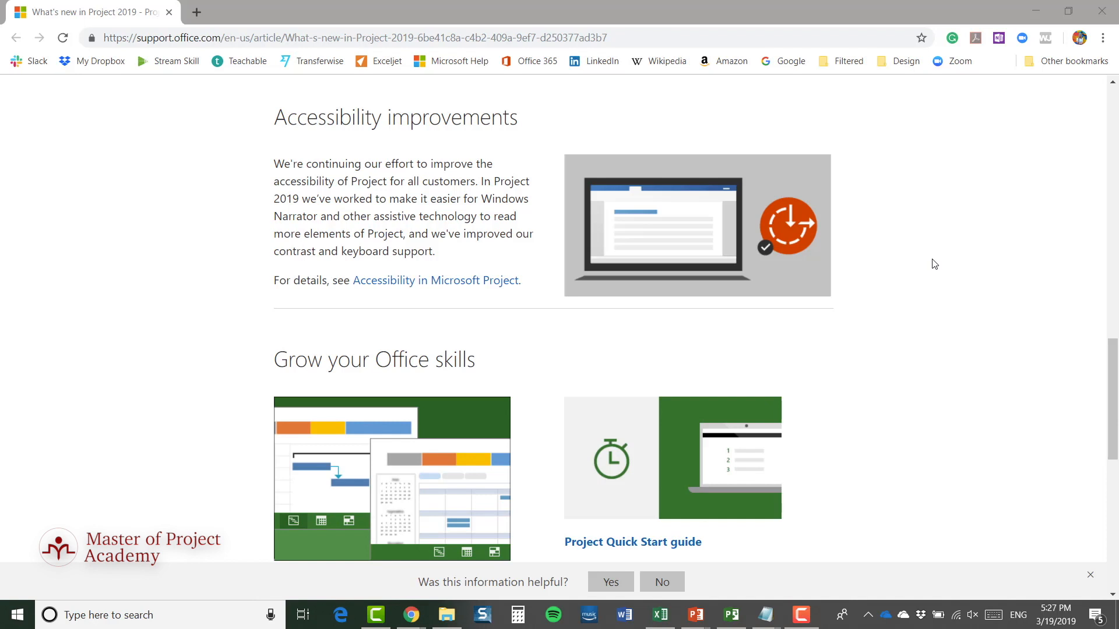
{"action": "scroll", "coordinate": [930, 261], "scroll_direction": "down", "scroll_amount": 3}
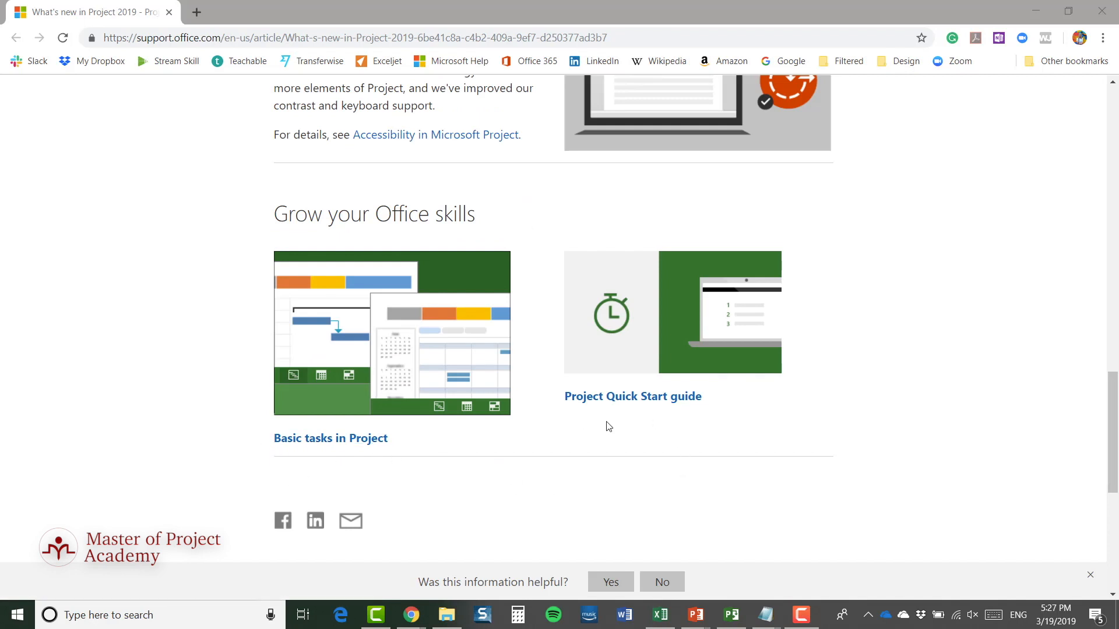
{"action": "scroll", "coordinate": [947, 426], "scroll_direction": "up", "scroll_amount": 20}
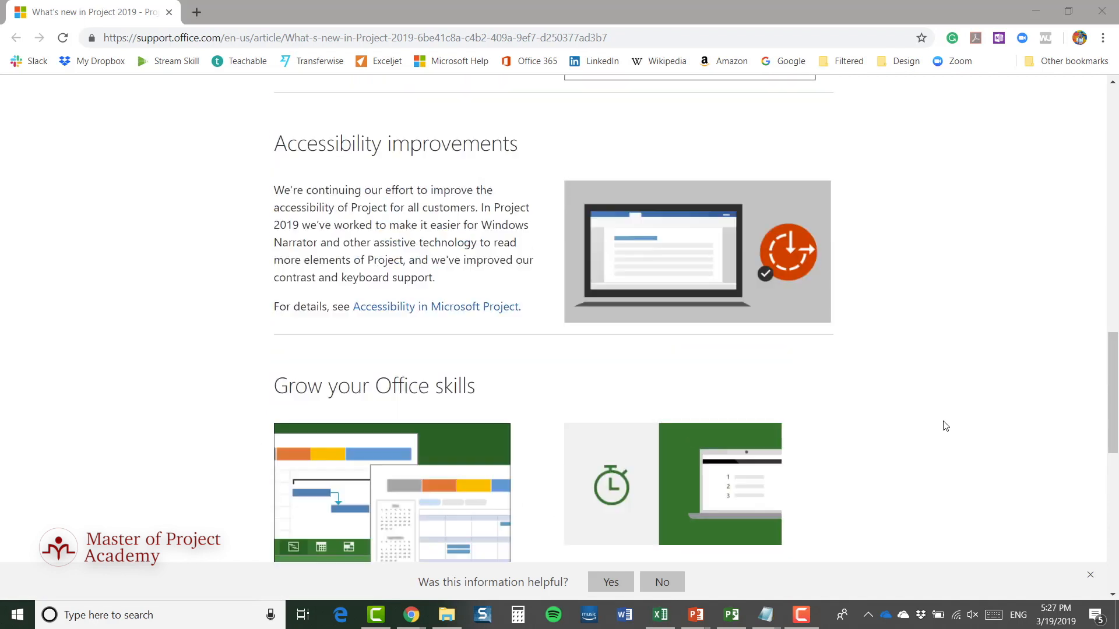
{"action": "scroll", "coordinate": [948, 432], "scroll_direction": "up", "scroll_amount": 2}
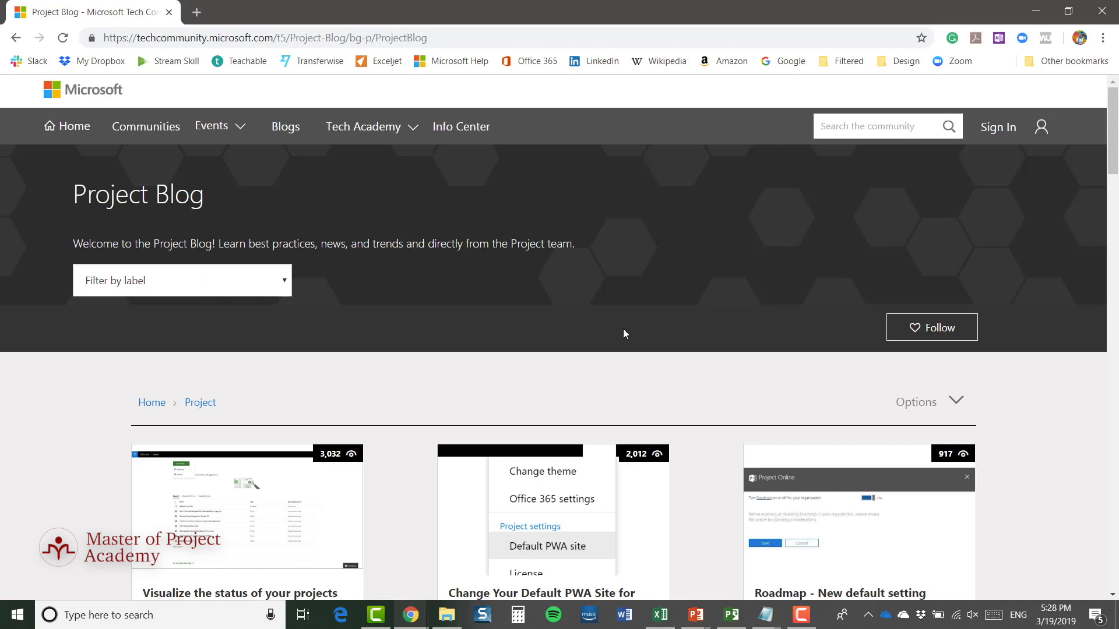
Step: Browse the posts on the Project Blog and return to its beginning
{"action": "scroll", "coordinate": [624, 333], "scroll_direction": "down", "scroll_amount": 3}
{"action": "scroll", "coordinate": [700, 312], "scroll_direction": "down", "scroll_amount": 8}
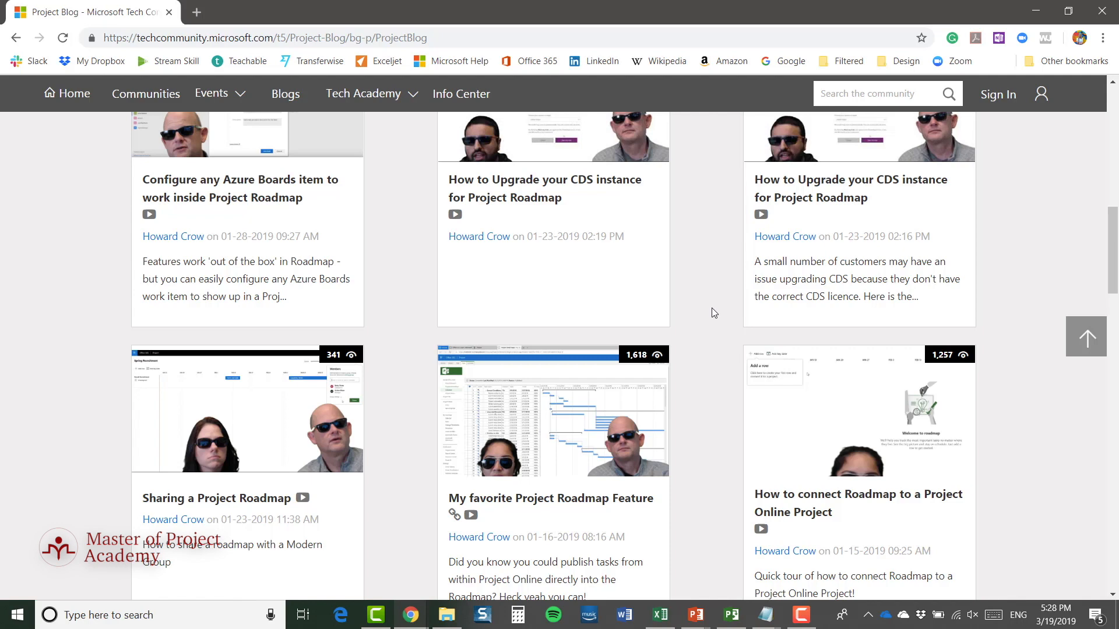
{"action": "scroll", "coordinate": [712, 313], "scroll_direction": "up", "scroll_amount": 10}
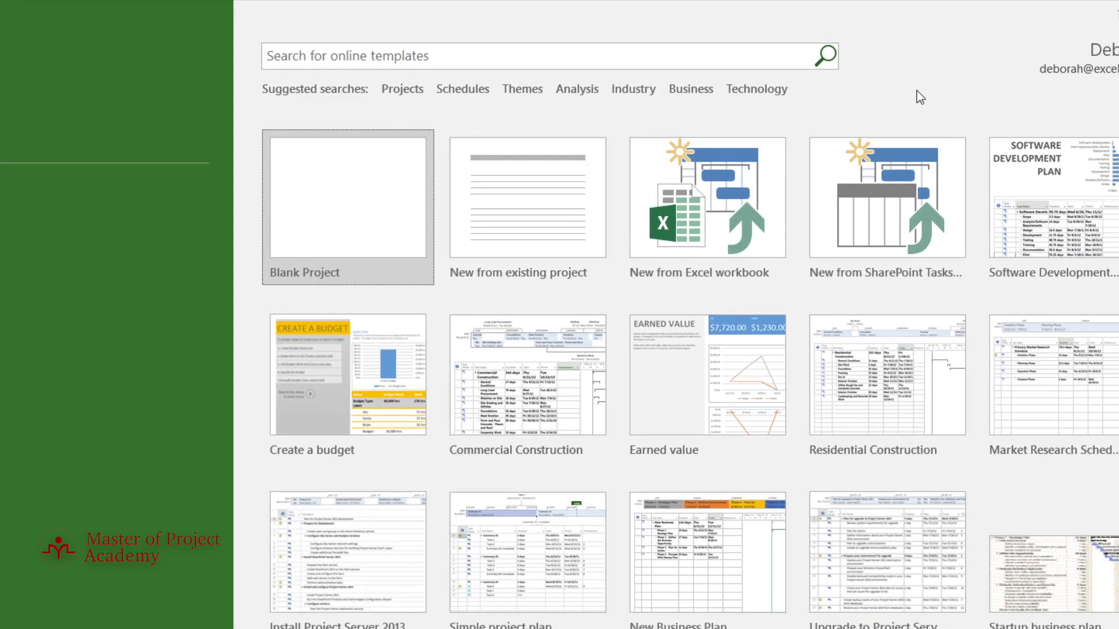
Step: Search the online project templates for "wedding"
{"action": "left_click", "coordinate": [383, 49]}
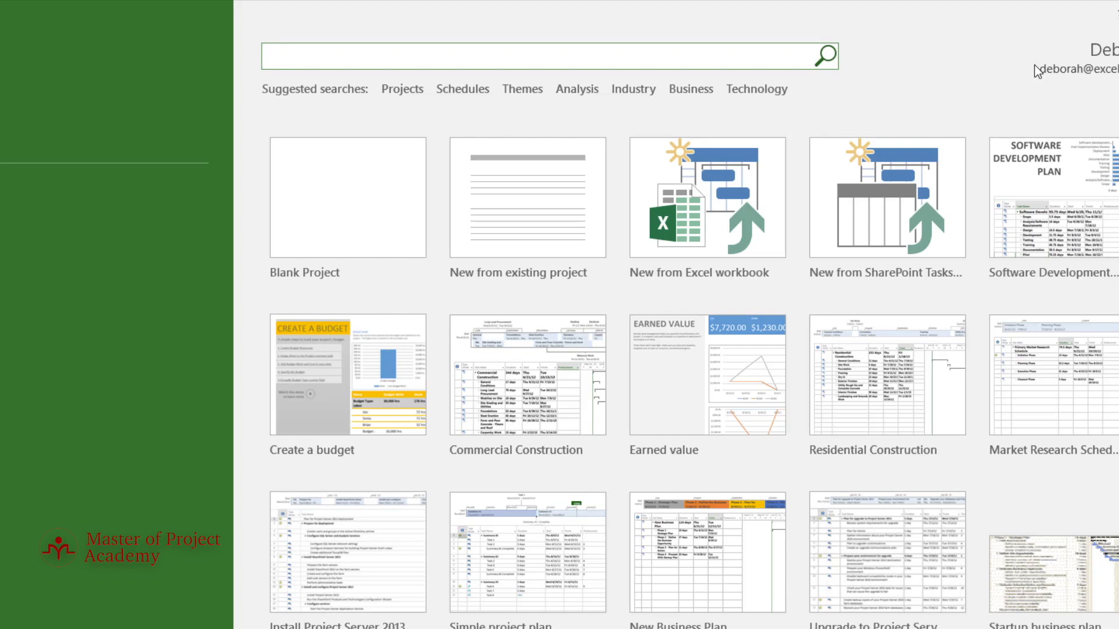
{"action": "left_click", "coordinate": [352, 55]}
{"action": "type", "text": "wedding"}
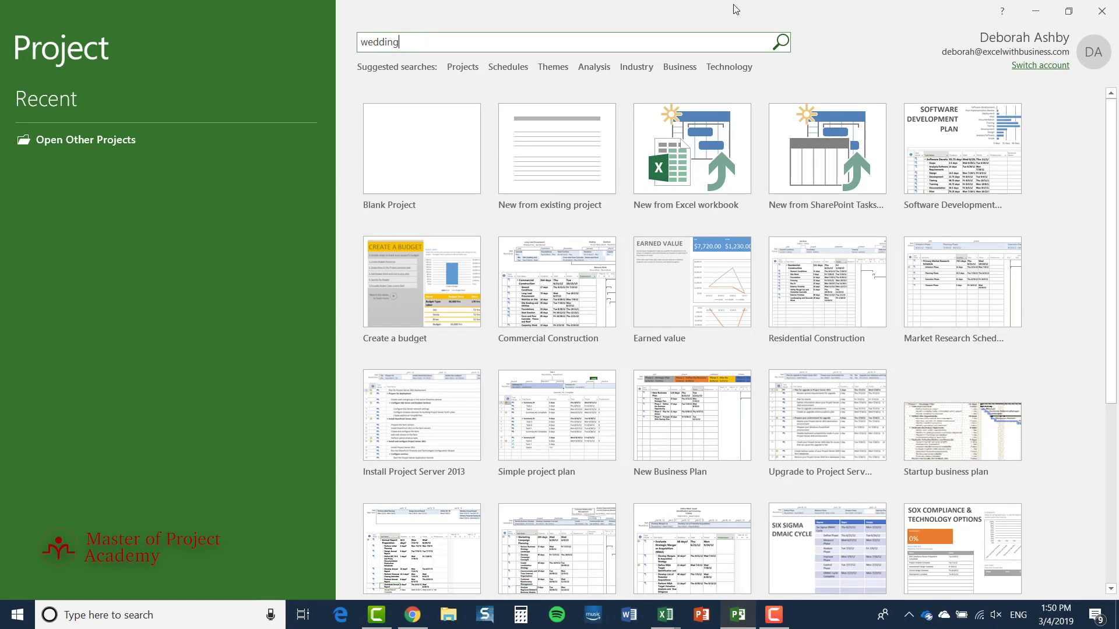
{"action": "left_click", "coordinate": [780, 47]}
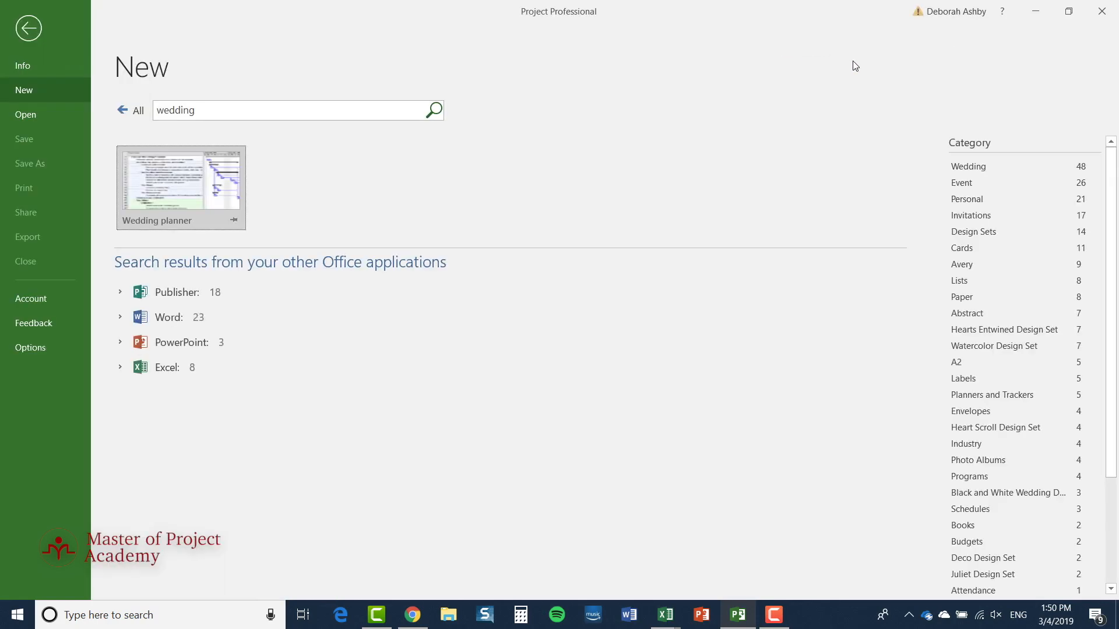
Step: Preview the Wedding planner template without creating it, and expand the PowerPoint results of the template search
{"action": "left_click", "coordinate": [143, 179]}
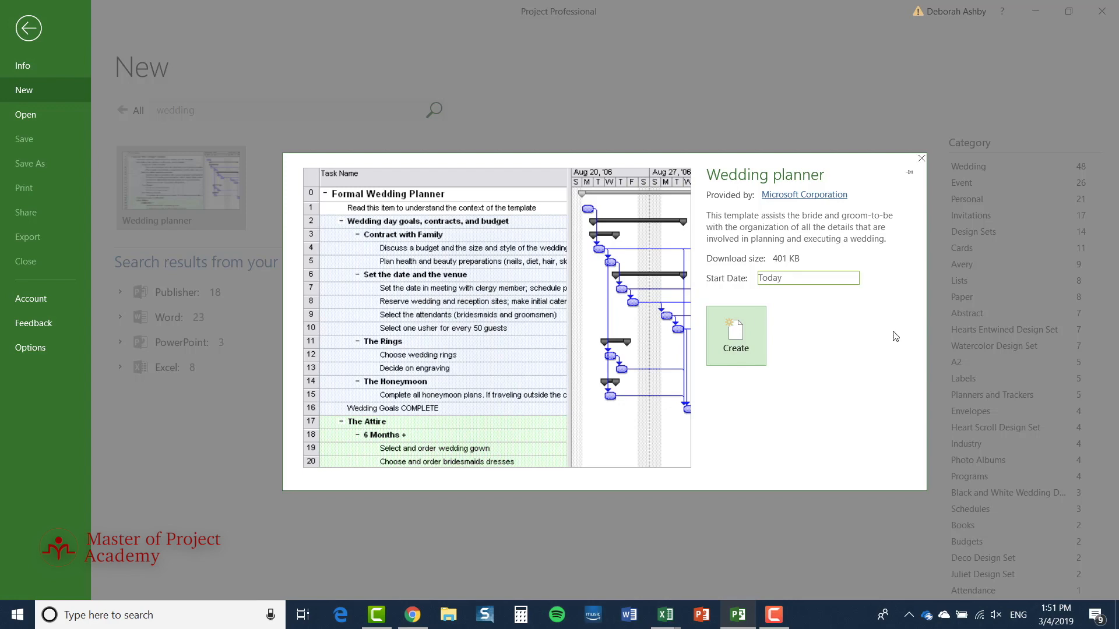
{"action": "left_click", "coordinate": [920, 159]}
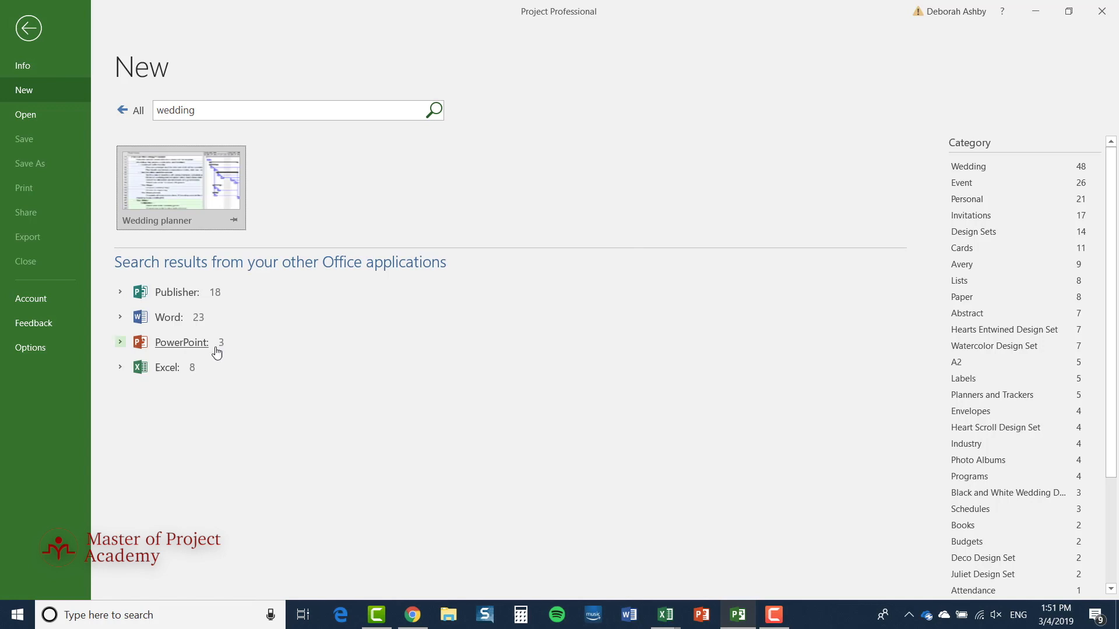
{"action": "left_click", "coordinate": [120, 342]}
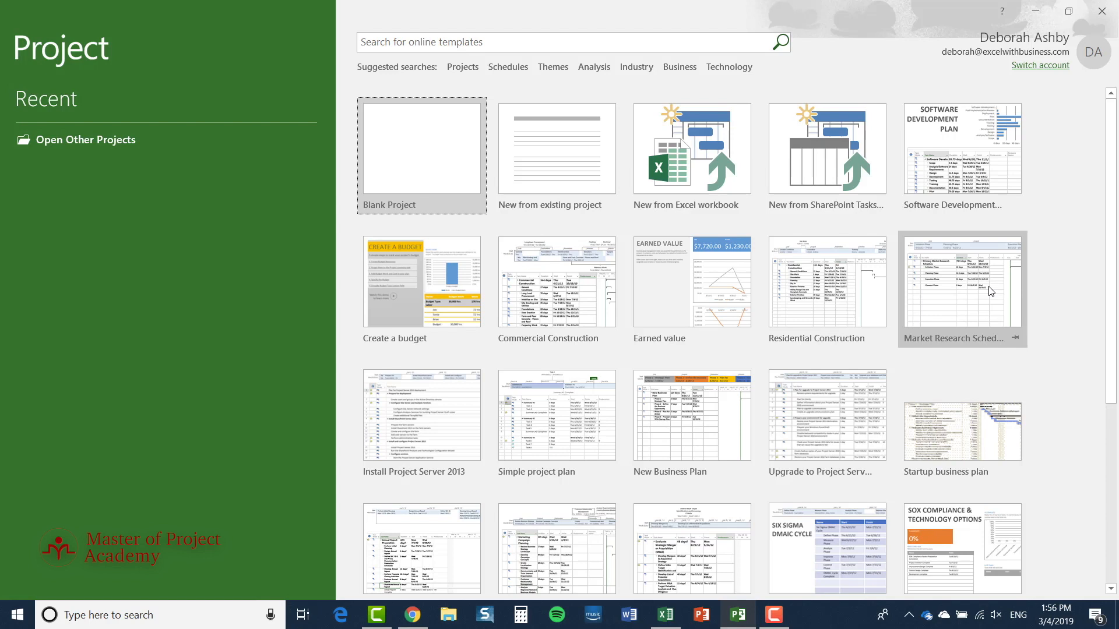
Step: Create a blank project and enter "Task 1" as the name of the first task
{"action": "left_click", "coordinate": [424, 171]}
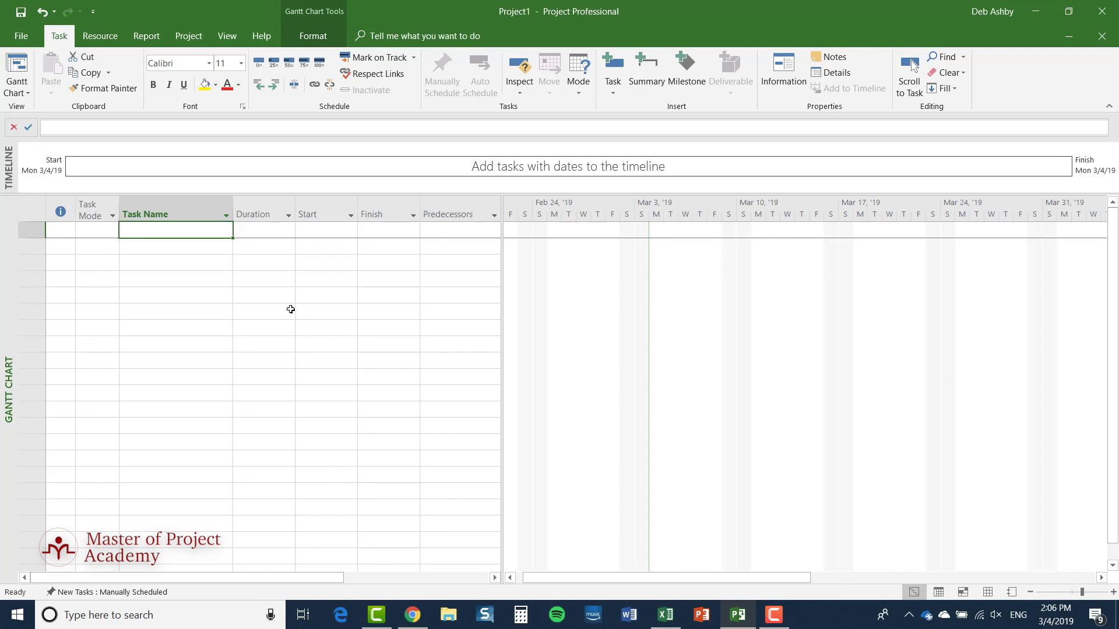
{"action": "left_click", "coordinate": [183, 229]}
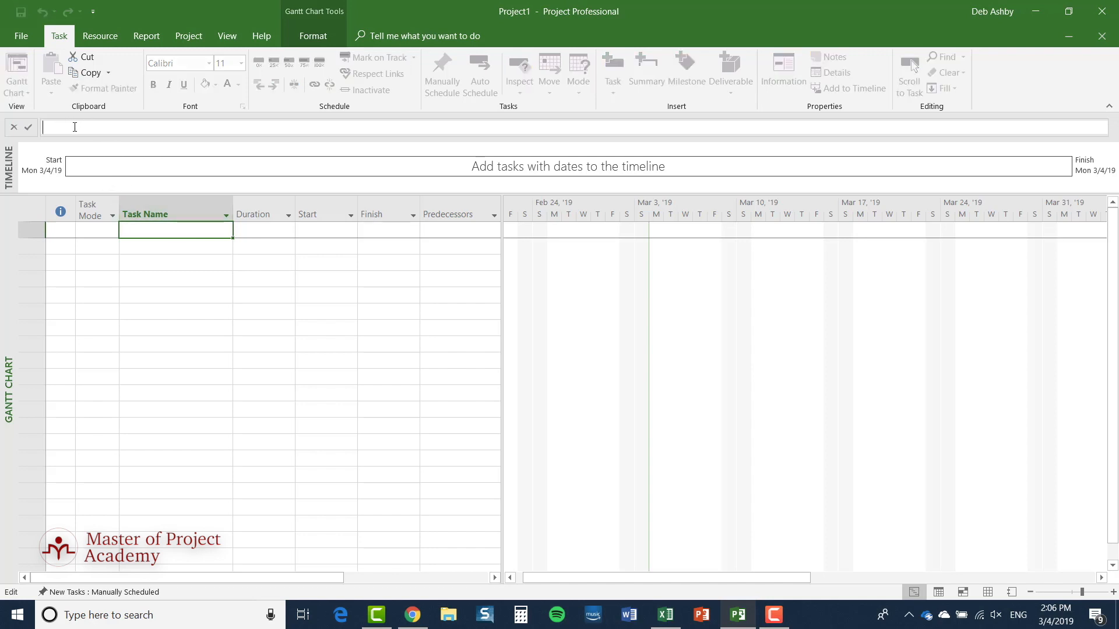
{"action": "type", "text": "Task 1"}
{"action": "left_click", "coordinate": [28, 127]}
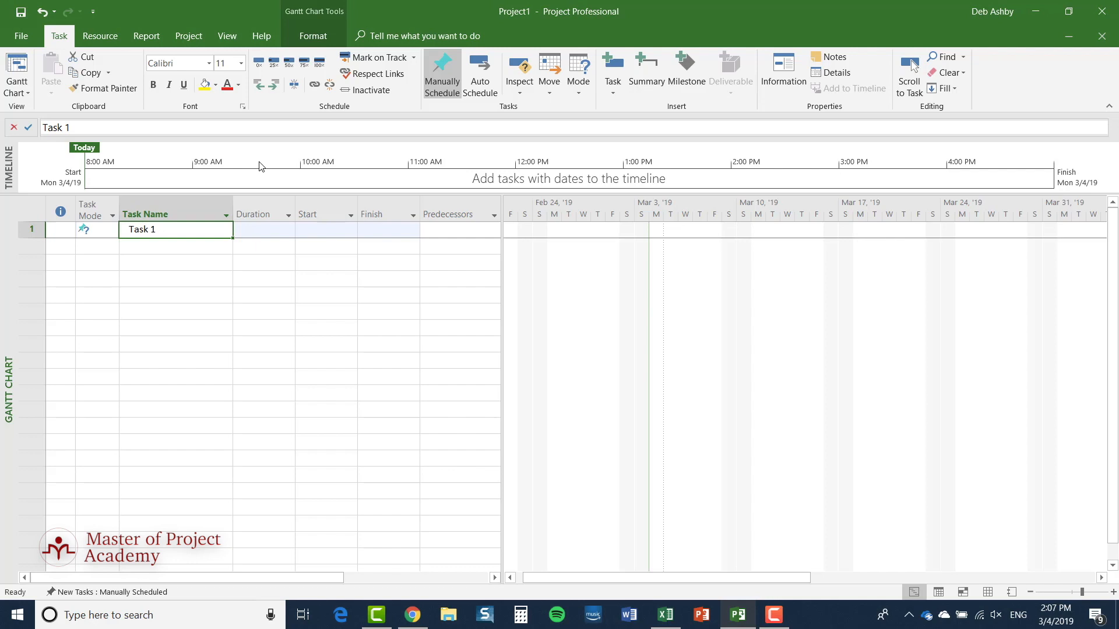
{"action": "left_click", "coordinate": [189, 249]}
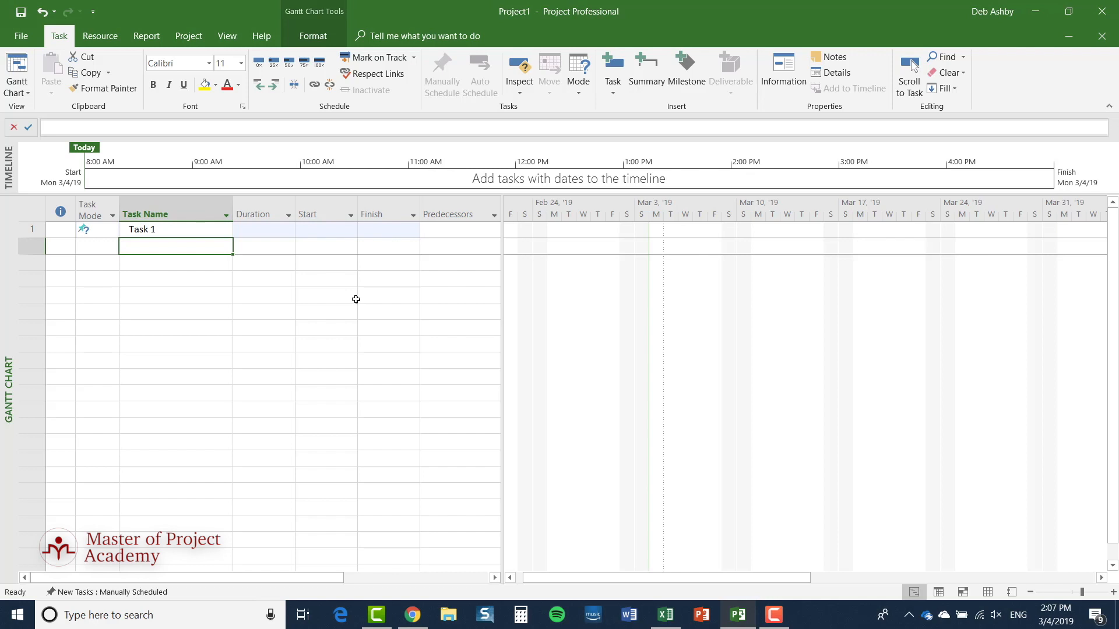
{"action": "type", "text": "Task "}
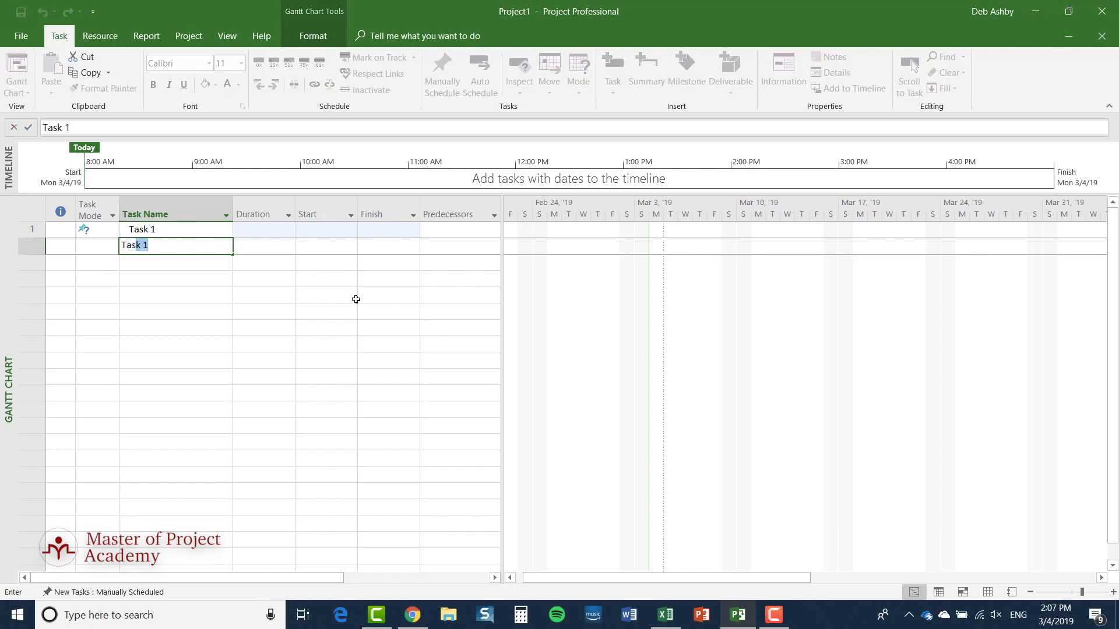
{"action": "type", "text": "2"}
{"action": "left_click", "coordinate": [14, 128]}
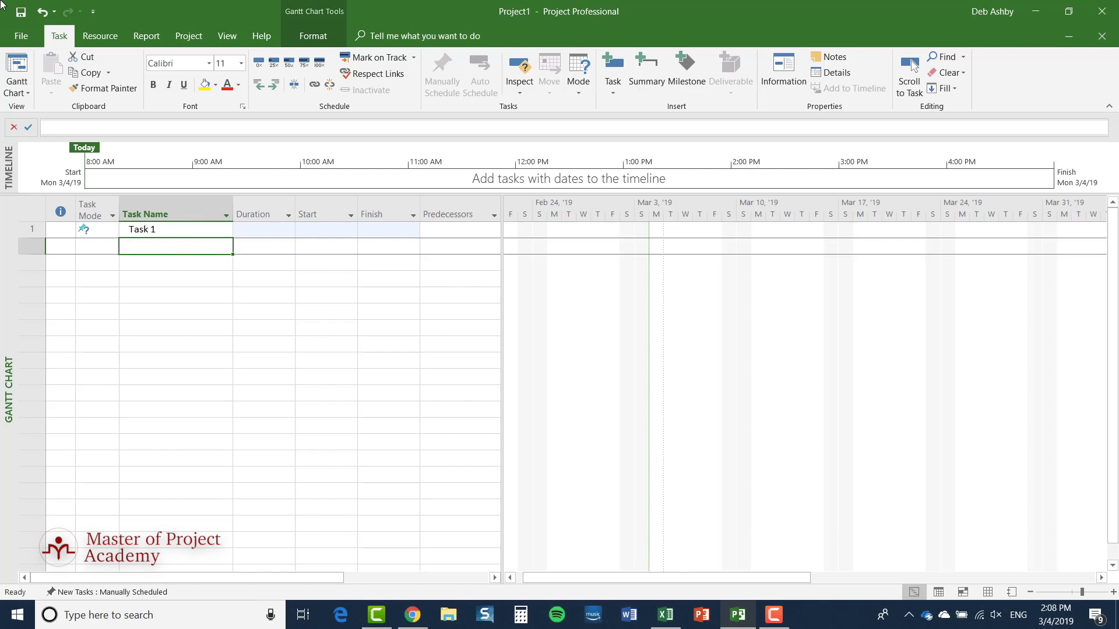
Step: Hide the timeline above the Gantt chart and show it again, finishing with the Task 1 name cell selected
{"action": "left_click", "coordinate": [232, 38]}
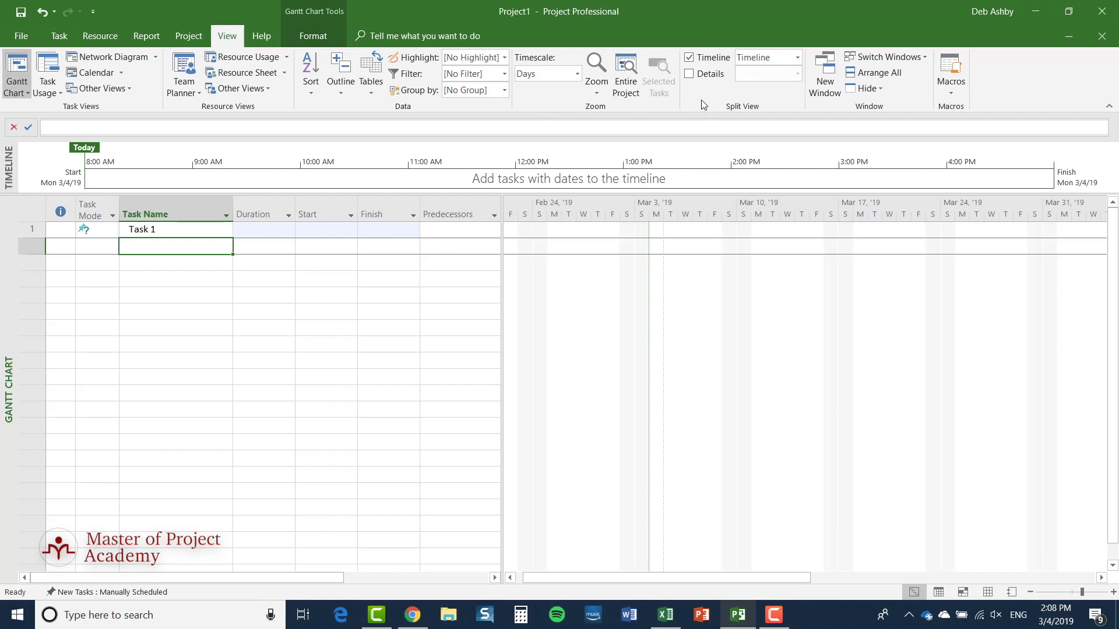
{"action": "left_click", "coordinate": [690, 57]}
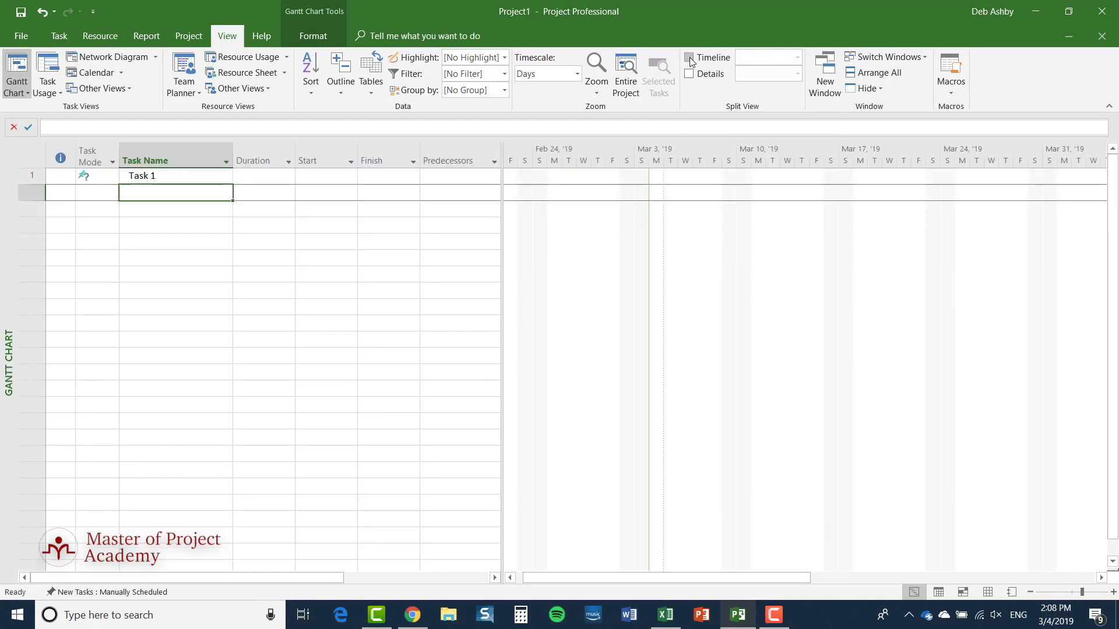
{"action": "left_click", "coordinate": [690, 57]}
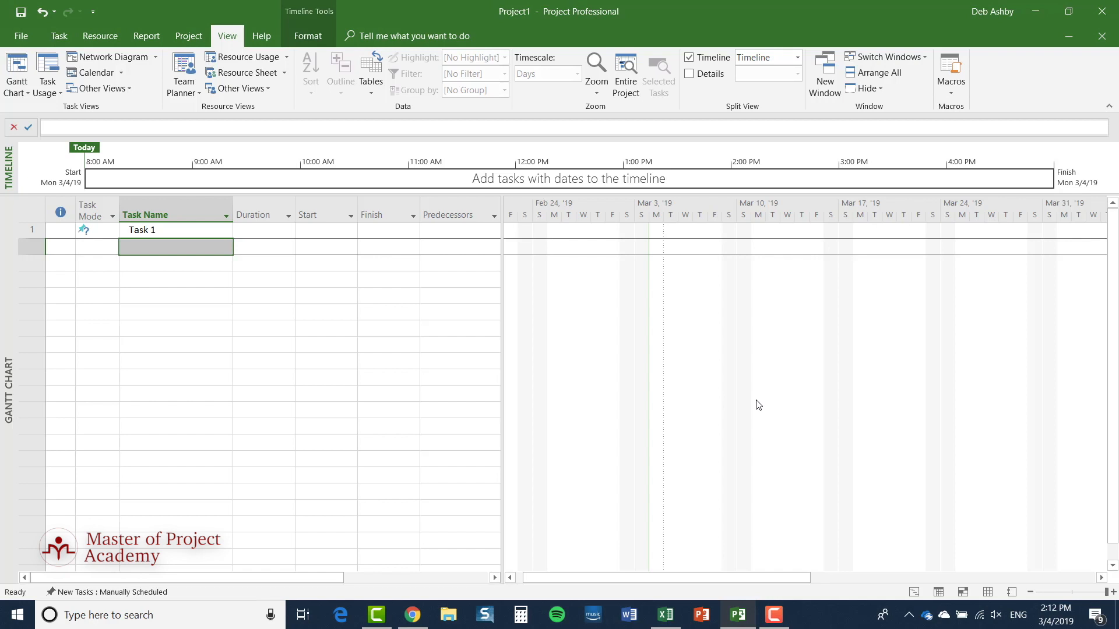
{"action": "left_click", "coordinate": [180, 232]}
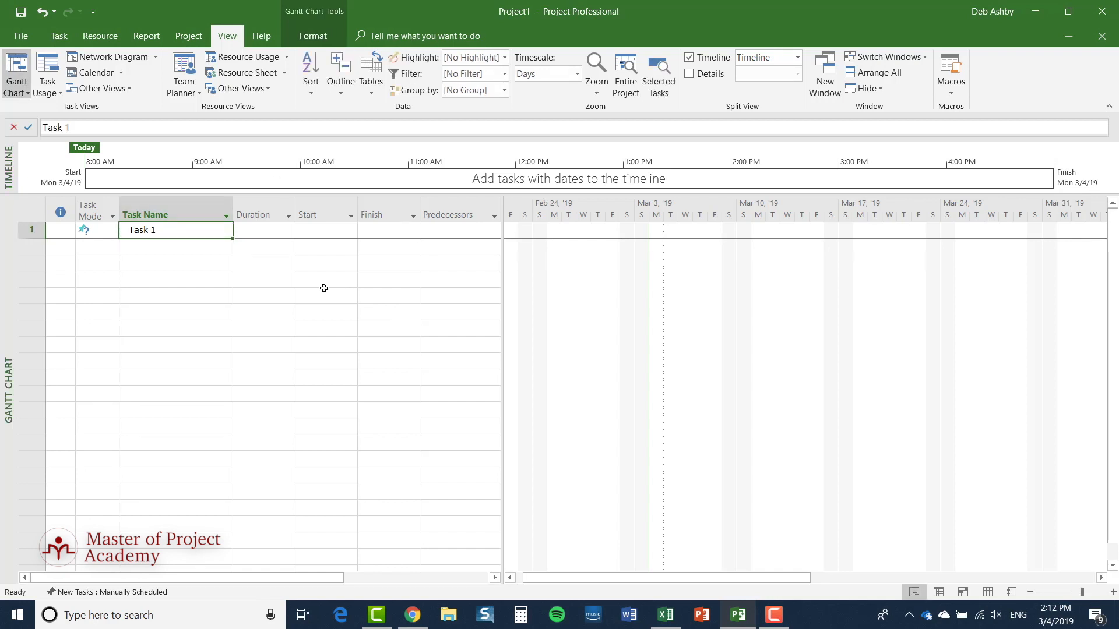
Step: Set the duration of Task 1 to 2 days
{"action": "left_click", "coordinate": [270, 234]}
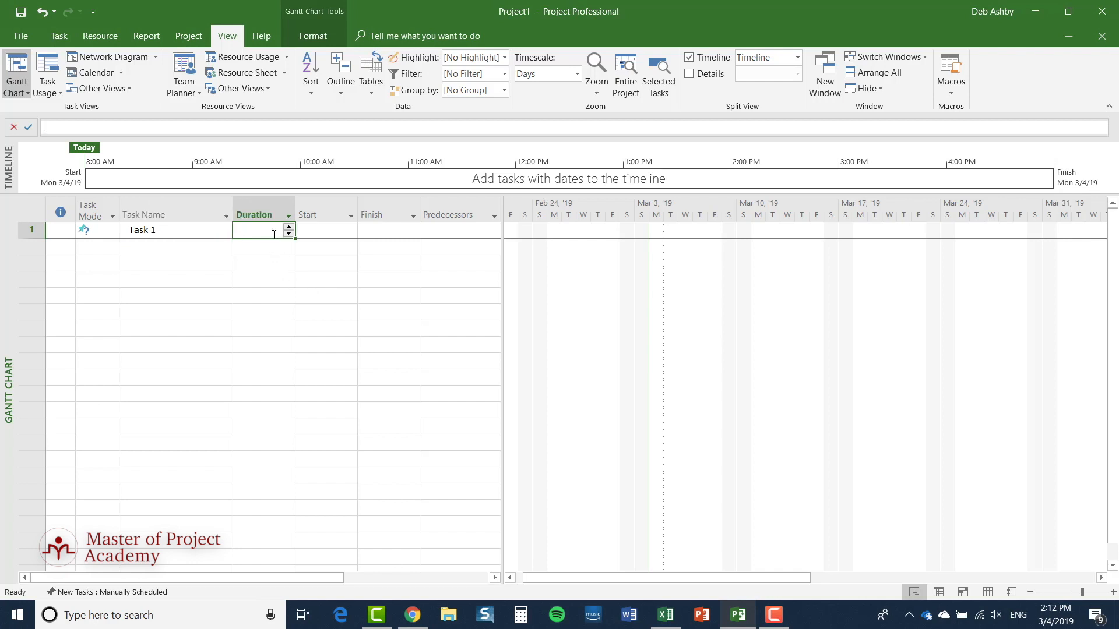
{"action": "left_click", "coordinate": [288, 233]}
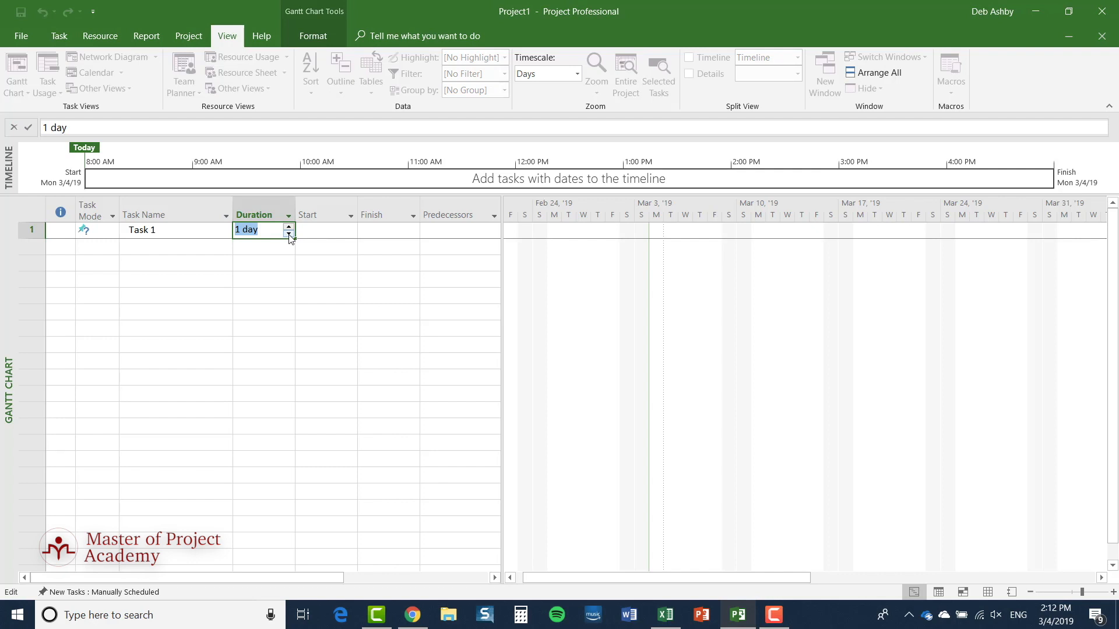
{"action": "left_click", "coordinate": [289, 227]}
{"action": "left_click", "coordinate": [431, 343]}
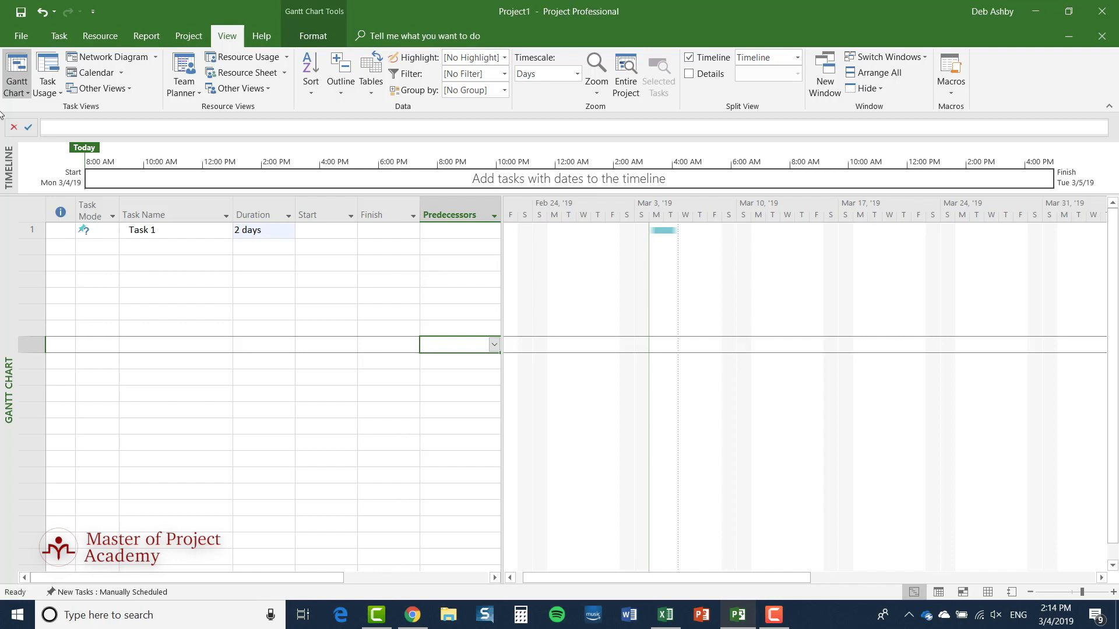
Step: View the project's Info page and return to the Gantt chart
{"action": "left_click", "coordinate": [27, 37]}
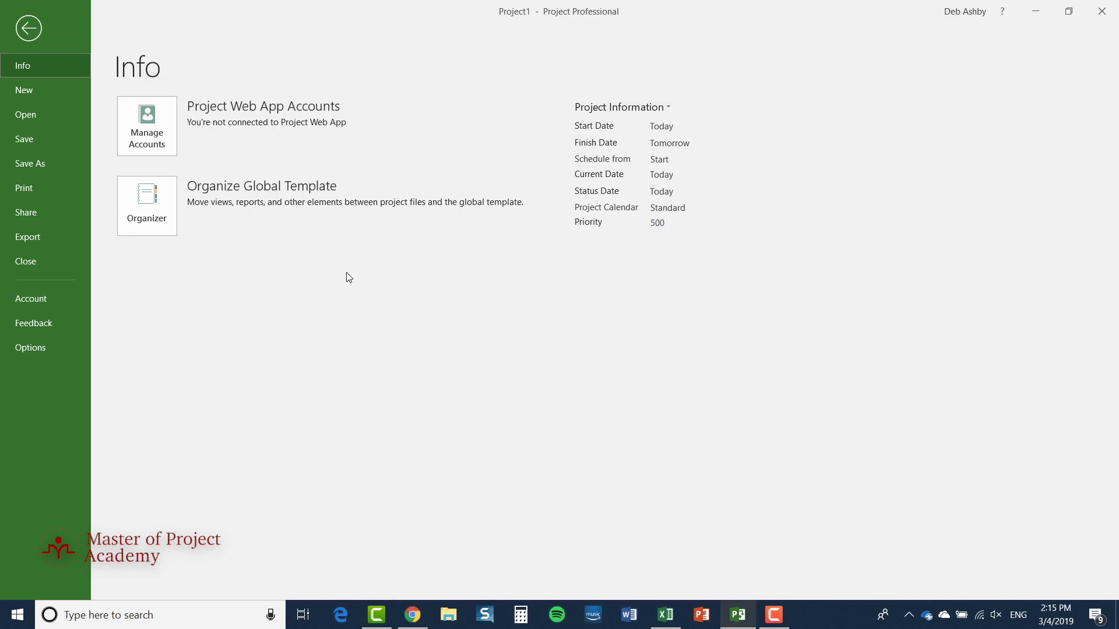
{"action": "left_click", "coordinate": [29, 29]}
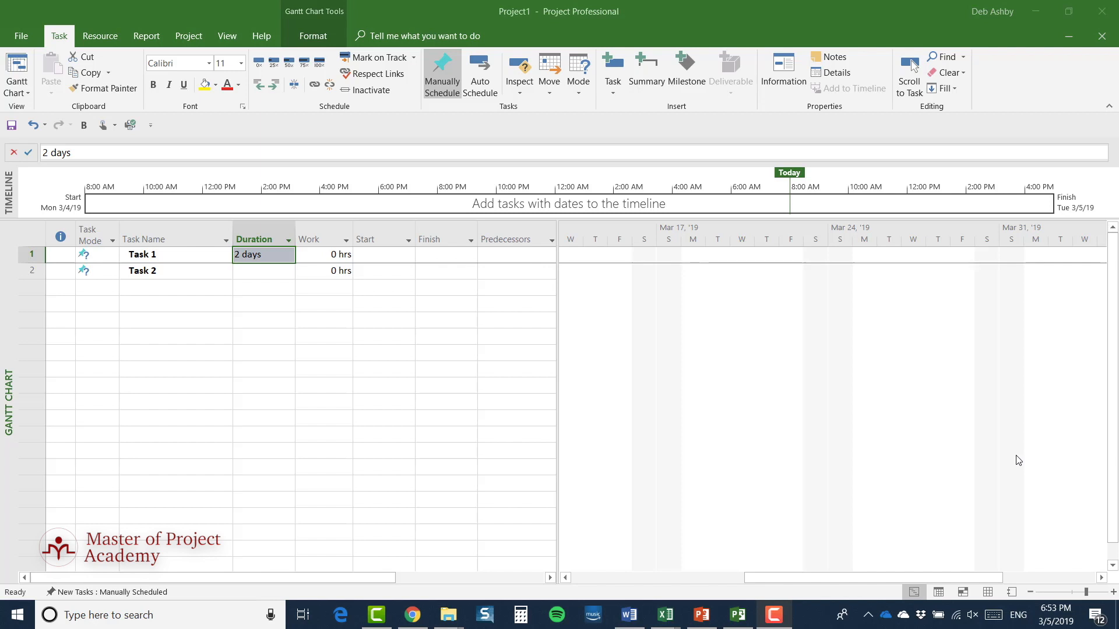
Step: Remove the Bold and Quick Print commands from the Quick Access Toolbar in the Project Options
{"action": "left_click", "coordinate": [22, 38]}
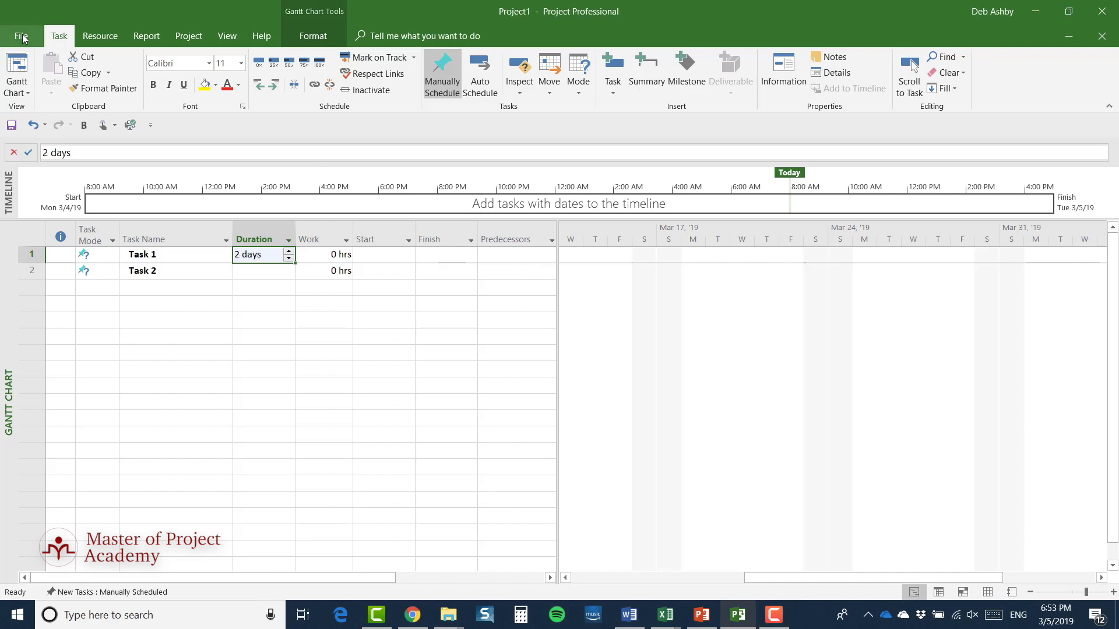
{"action": "left_click", "coordinate": [21, 38]}
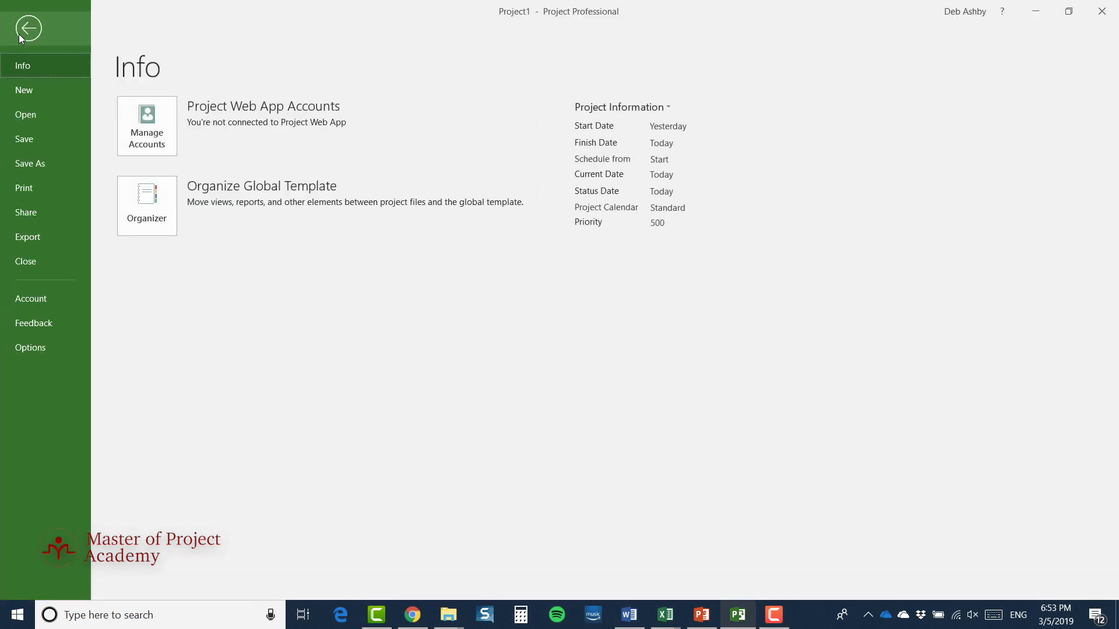
{"action": "left_click", "coordinate": [34, 347]}
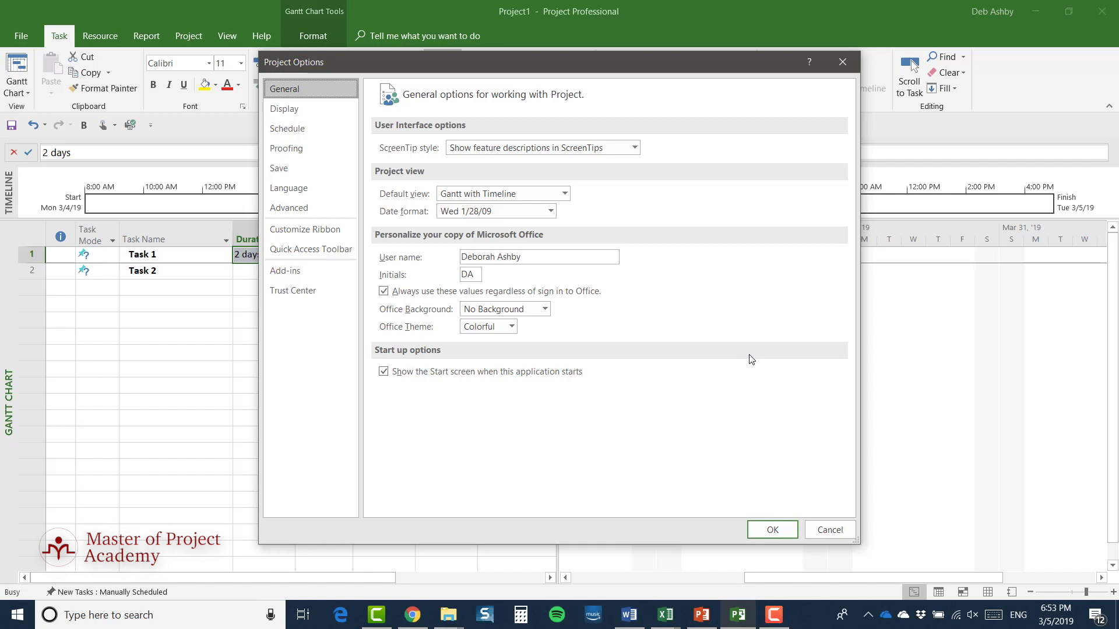
{"action": "left_click", "coordinate": [312, 250]}
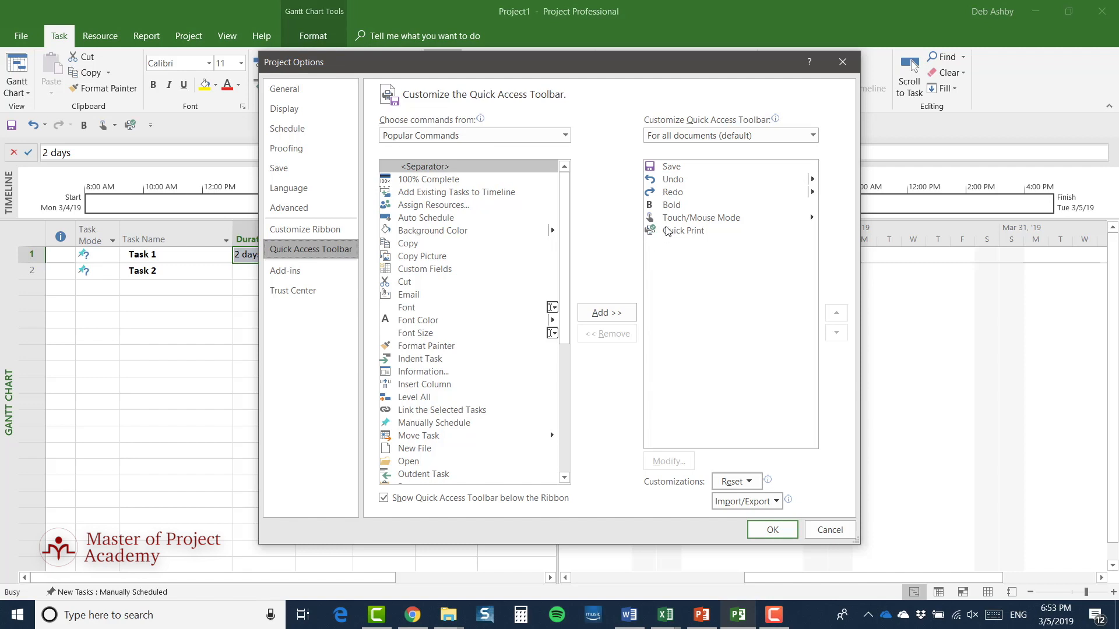
{"action": "left_click", "coordinate": [680, 205]}
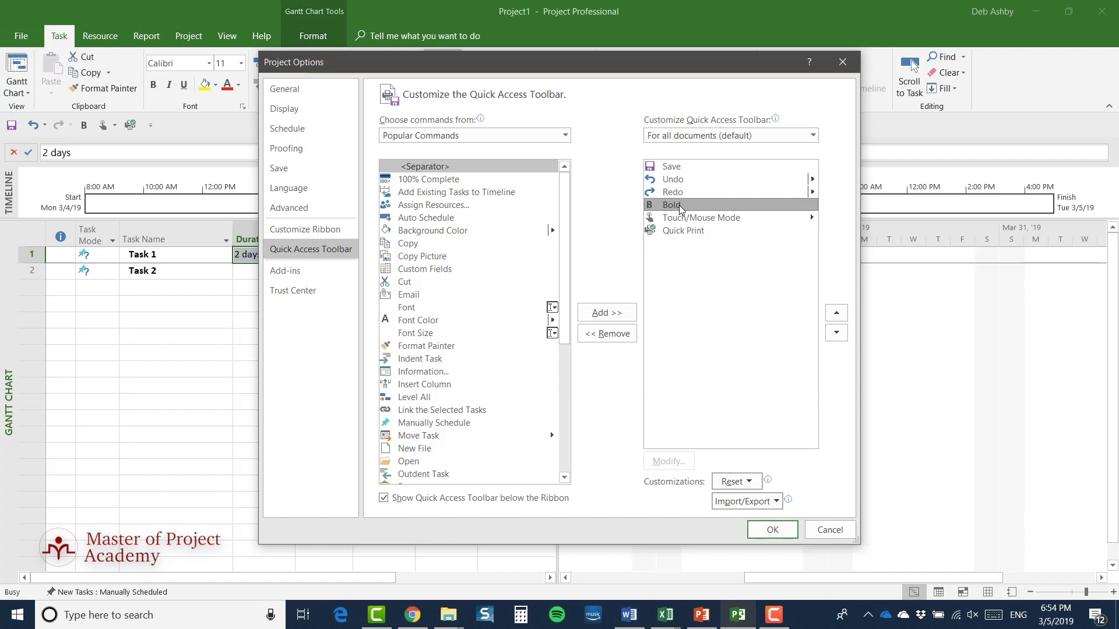
{"action": "left_click", "coordinate": [604, 337]}
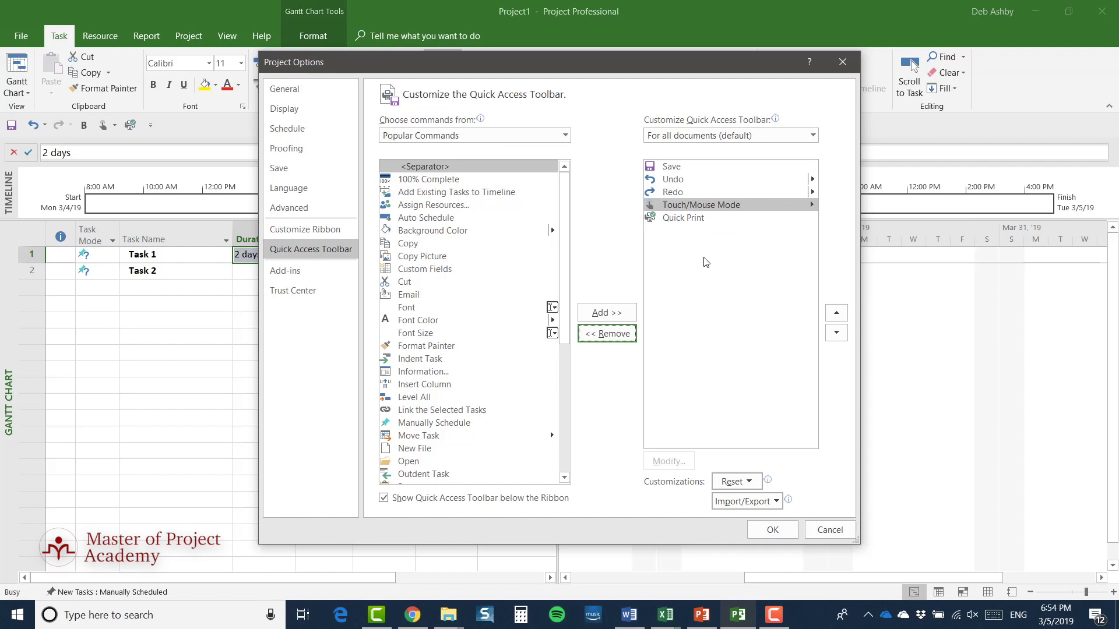
{"action": "left_click", "coordinate": [680, 221]}
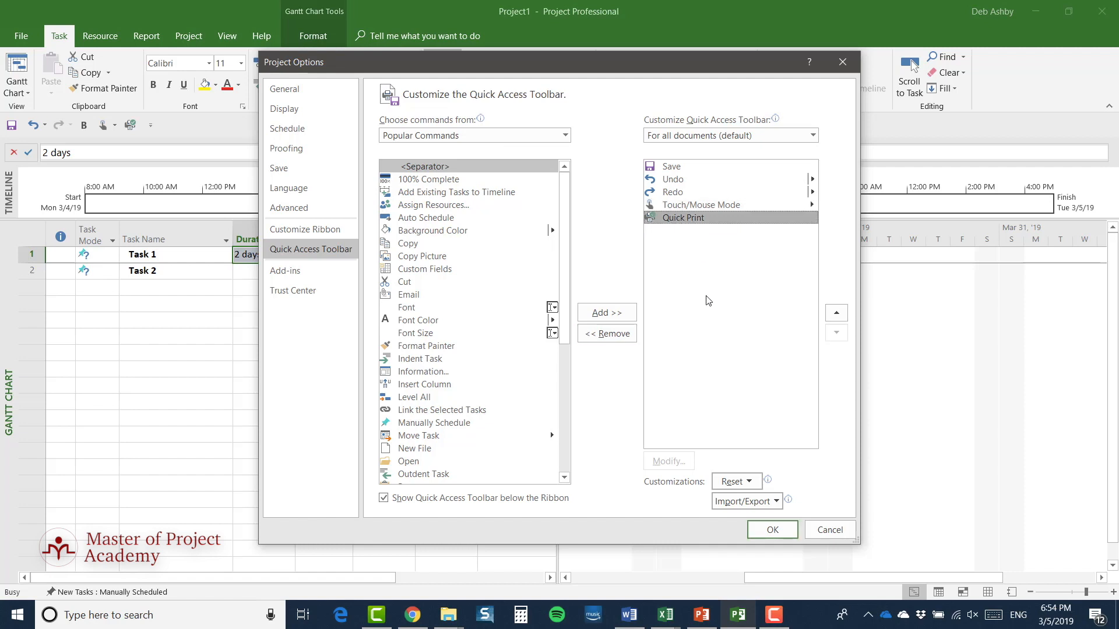
{"action": "left_click", "coordinate": [615, 337]}
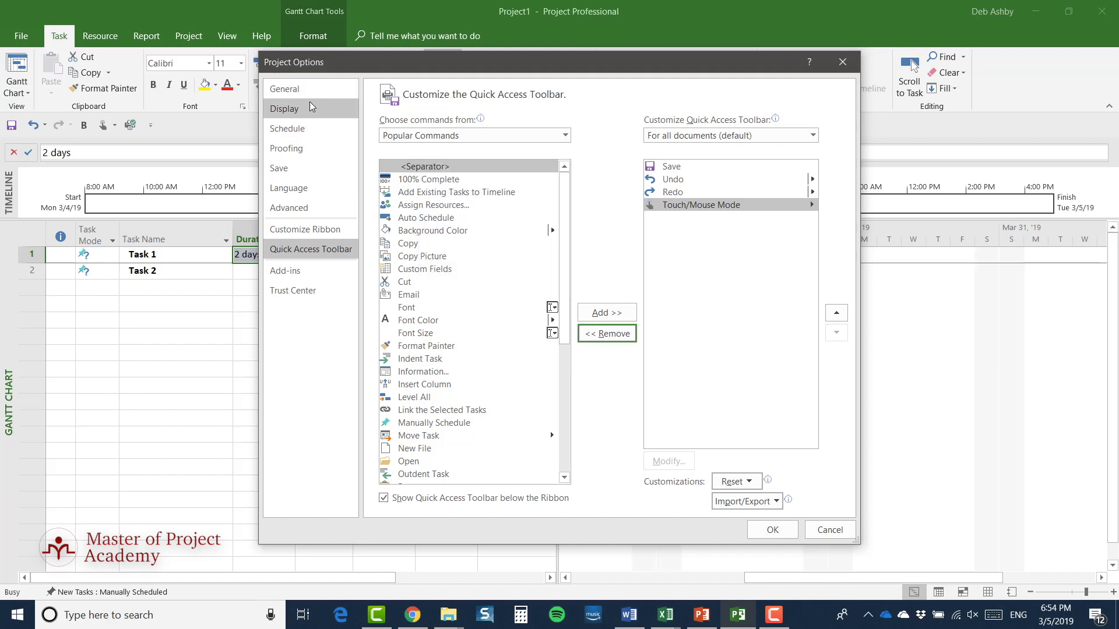
Step: Review the ScreenTip style choices in the general options and apply the Project Options changes
{"action": "left_click", "coordinate": [295, 92]}
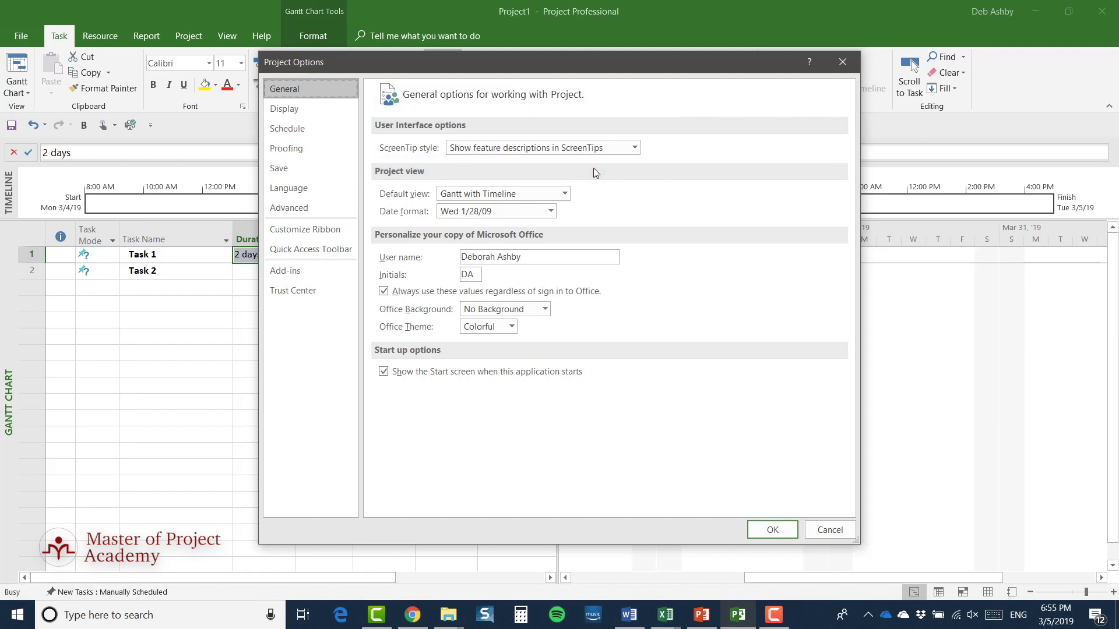
{"action": "left_click", "coordinate": [635, 147]}
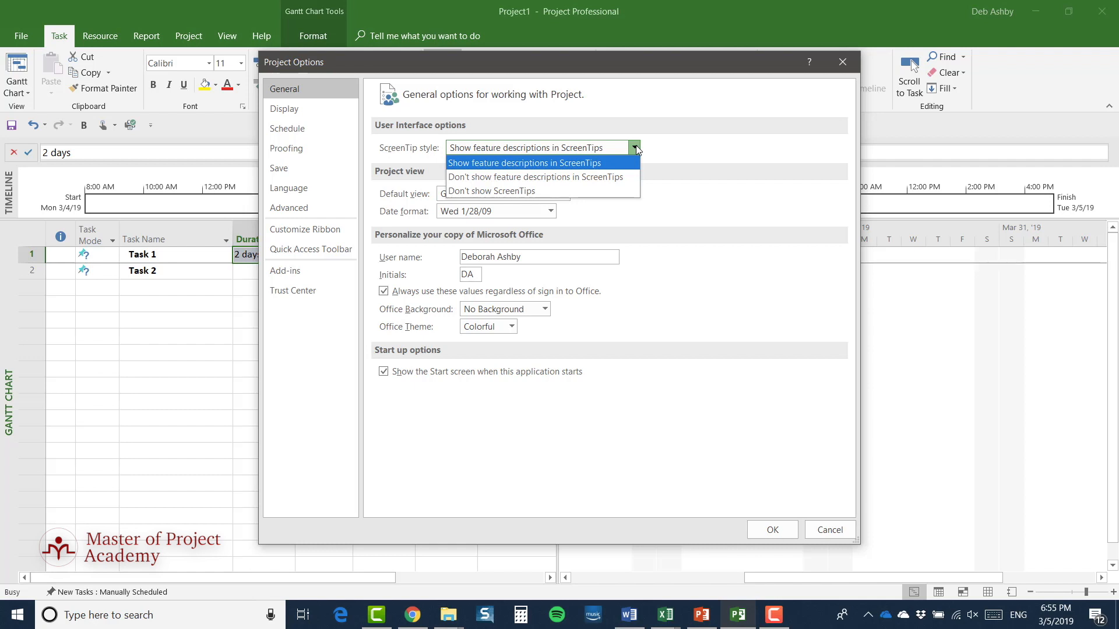
{"action": "left_click", "coordinate": [758, 306]}
{"action": "left_click", "coordinate": [773, 531]}
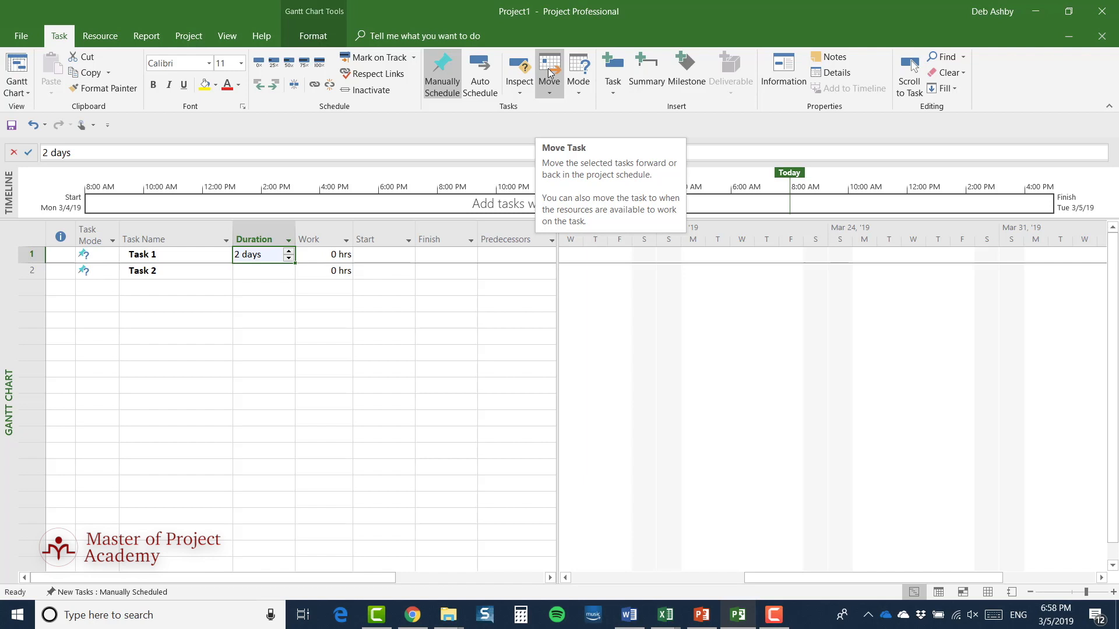
Step: Set the ScreenTip style to "Don't show feature descriptions in ScreenTips" in the general options and apply it
{"action": "left_click", "coordinate": [18, 34]}
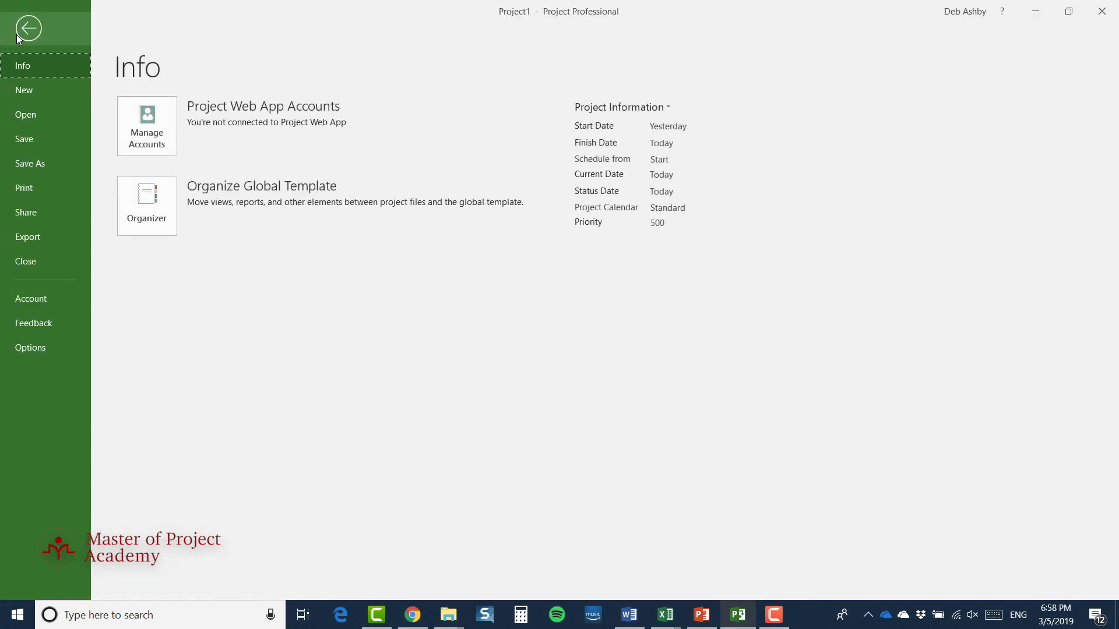
{"action": "left_click", "coordinate": [37, 348]}
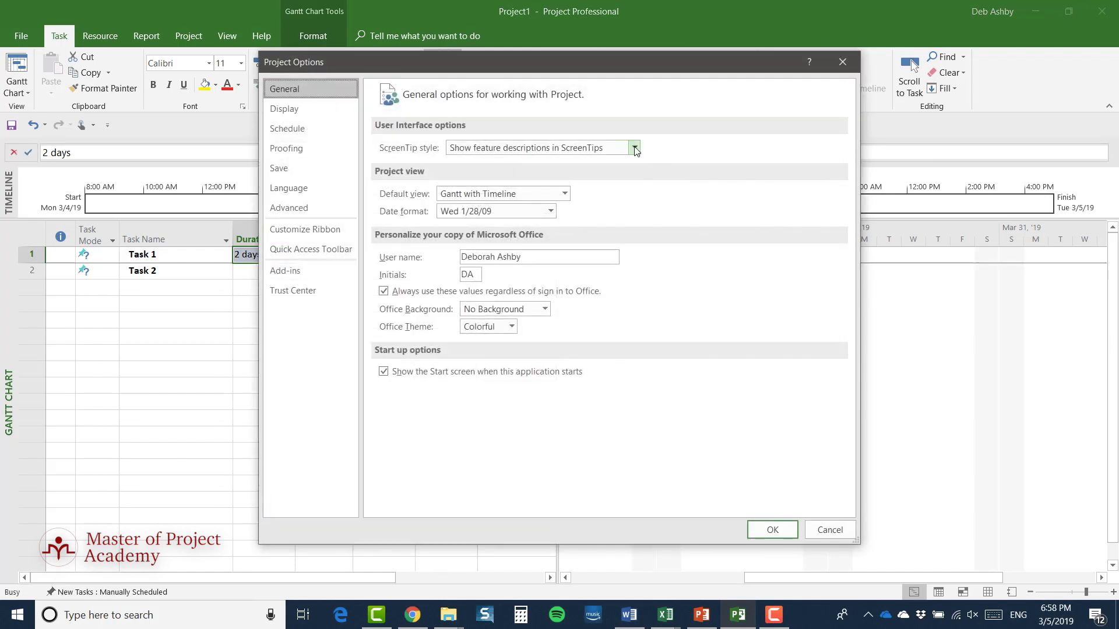
{"action": "left_click", "coordinate": [634, 148]}
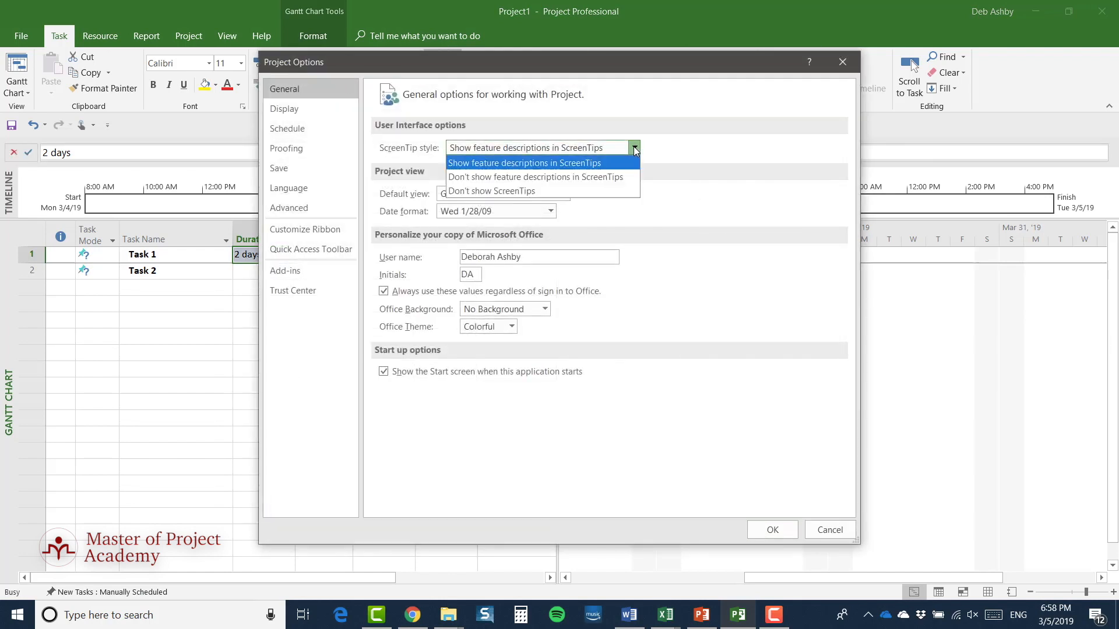
{"action": "left_click", "coordinate": [577, 177]}
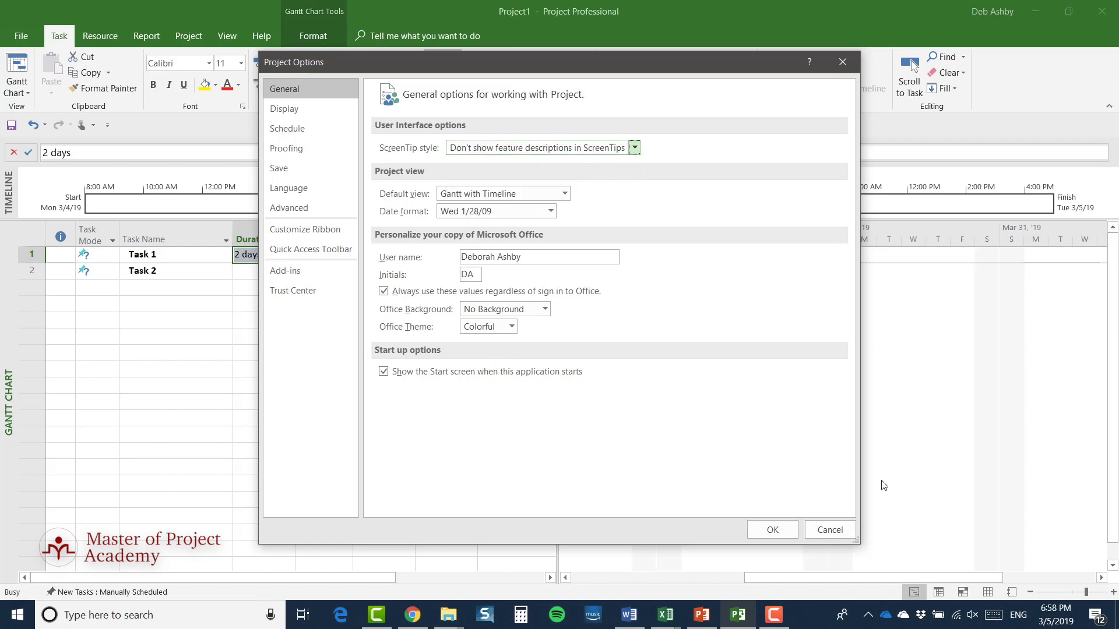
{"action": "left_click", "coordinate": [776, 530]}
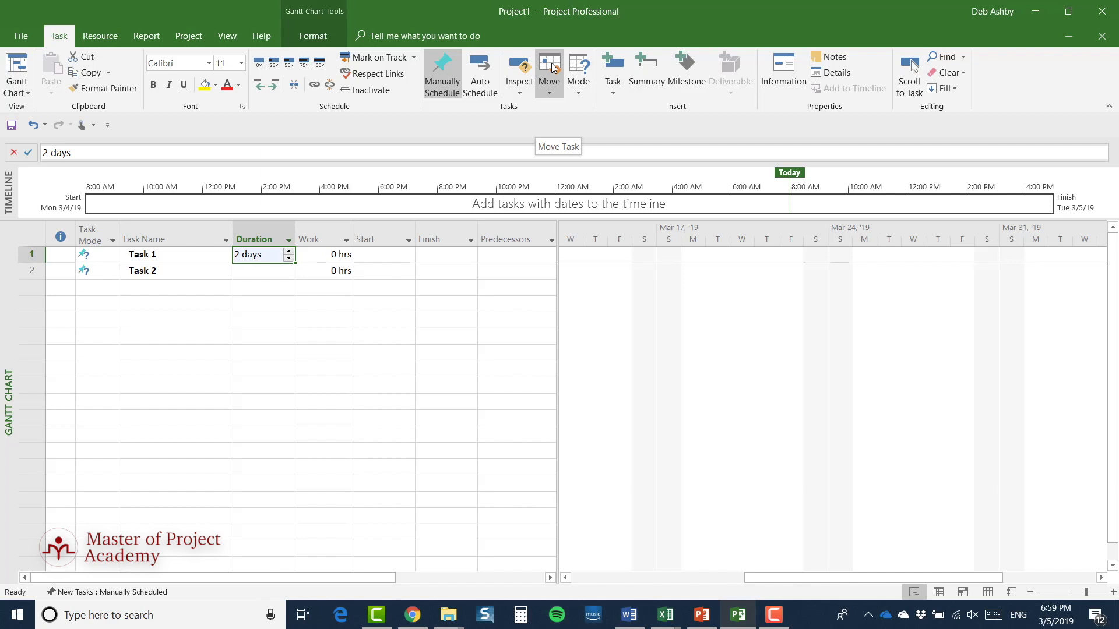
Step: Set the ScreenTip style to "Don't show ScreenTips" in the general options and apply it
{"action": "left_click", "coordinate": [21, 35]}
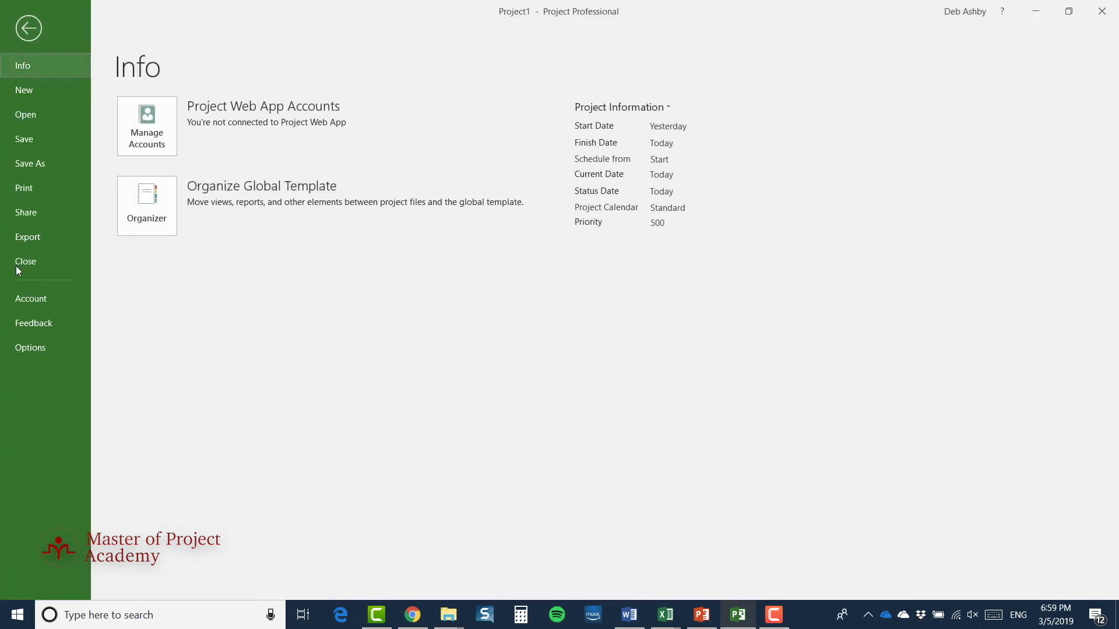
{"action": "left_click", "coordinate": [16, 348]}
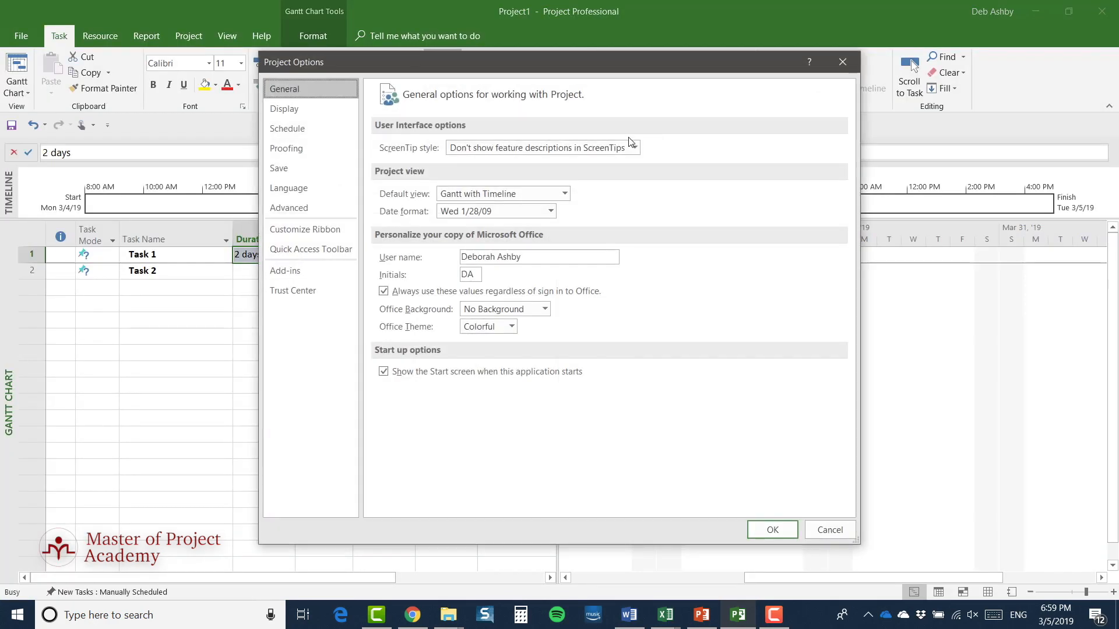
{"action": "left_click", "coordinate": [635, 148]}
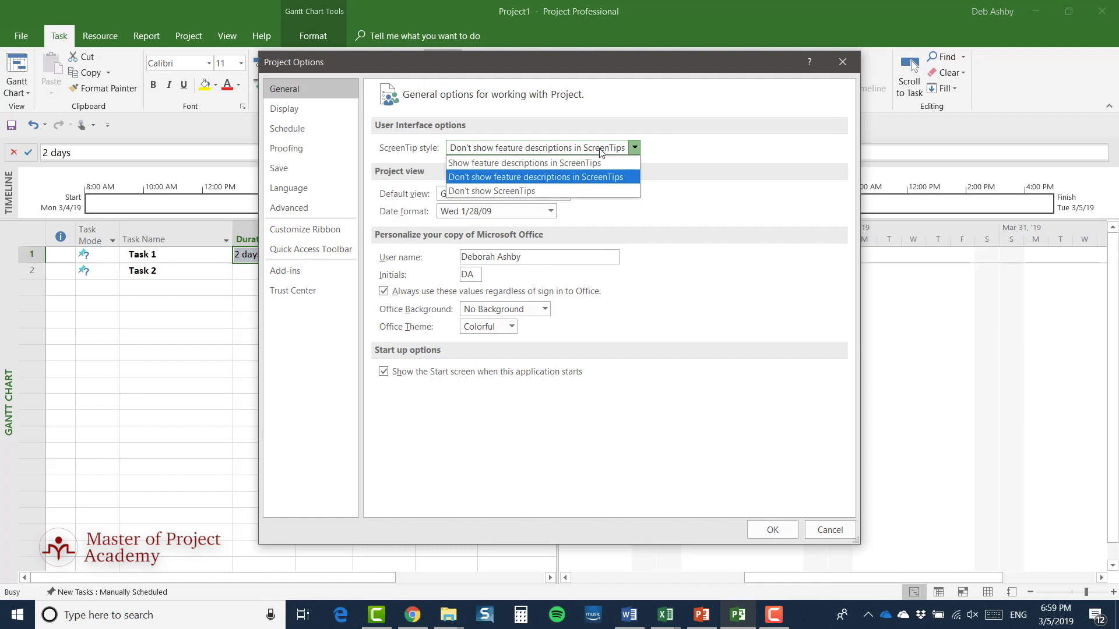
{"action": "left_click", "coordinate": [516, 191]}
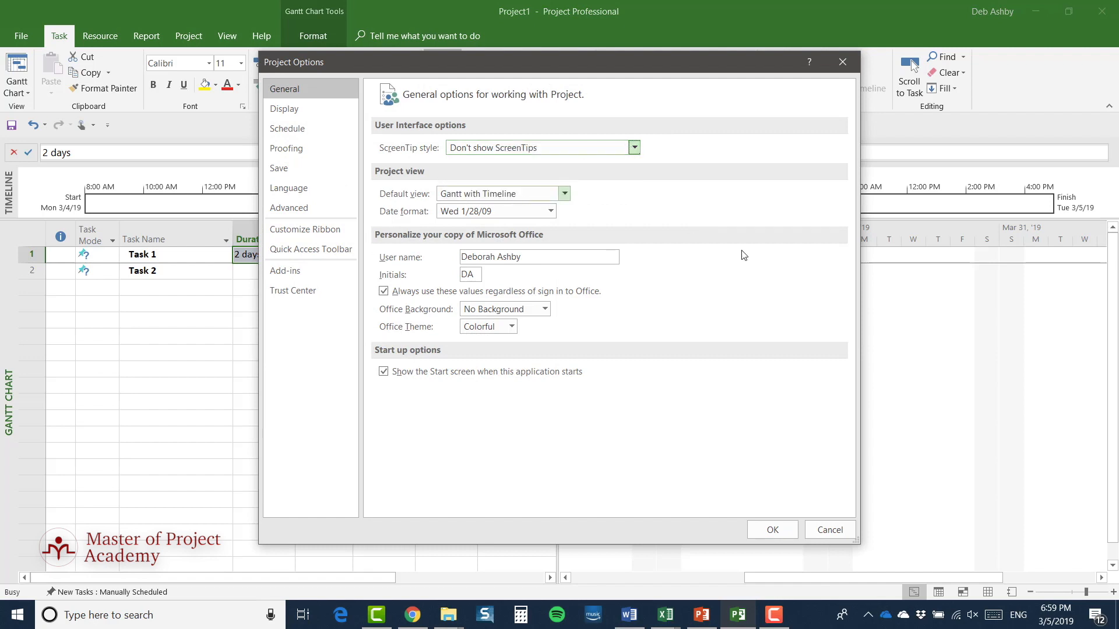
{"action": "left_click", "coordinate": [768, 529]}
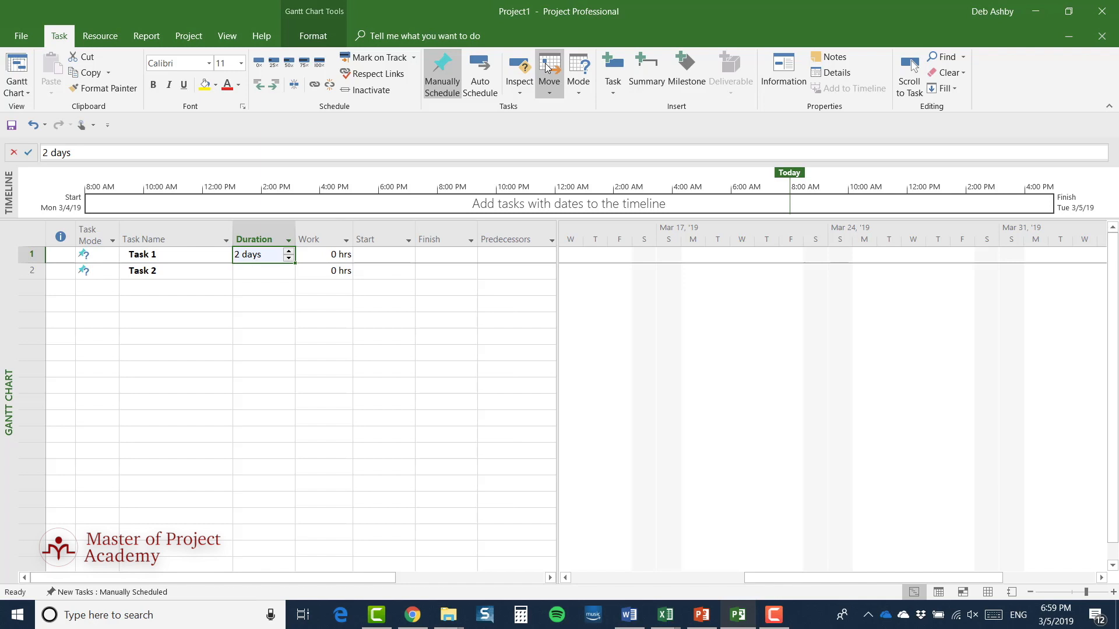
Step: Set the ScreenTip style to "Show feature descriptions in ScreenTips" in the general options
{"action": "left_click", "coordinate": [21, 36]}
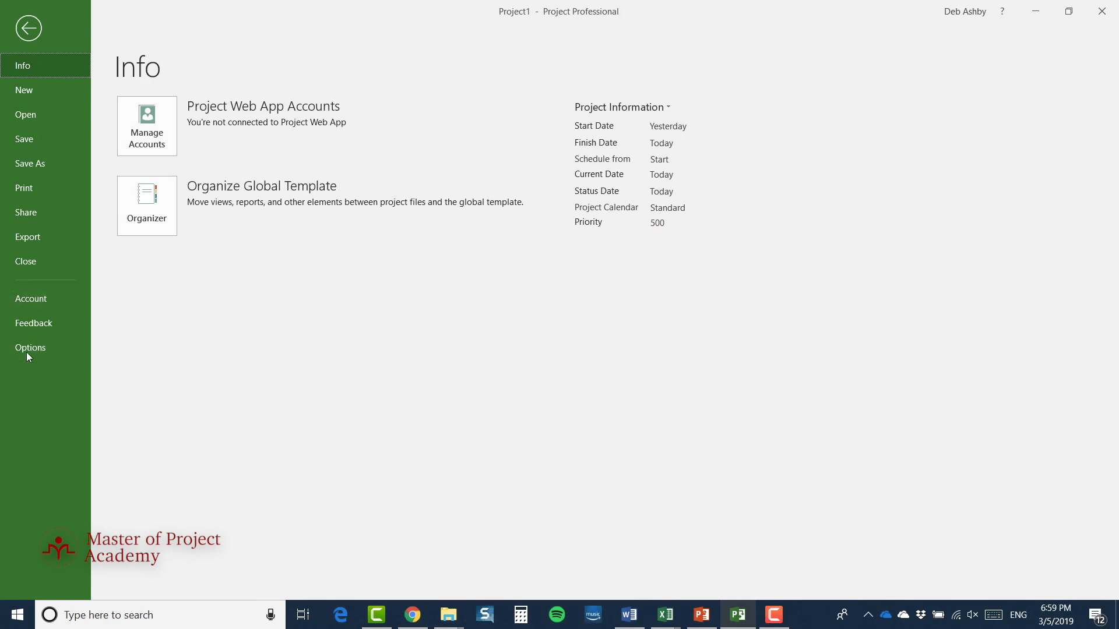
{"action": "left_click", "coordinate": [26, 357]}
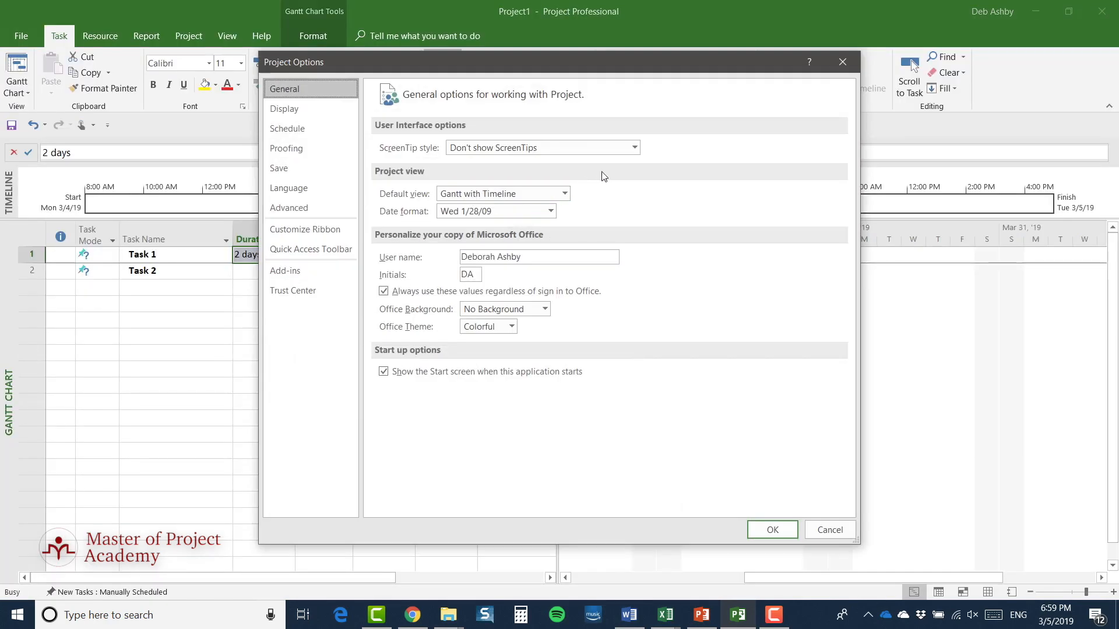
{"action": "left_click", "coordinate": [635, 148]}
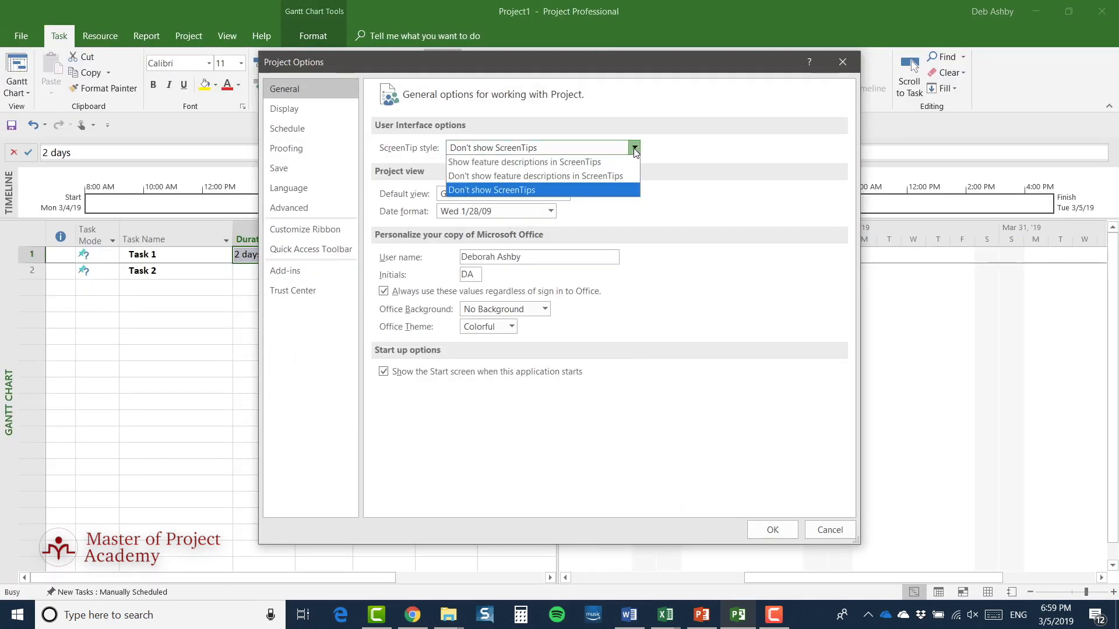
{"action": "left_click", "coordinate": [555, 164]}
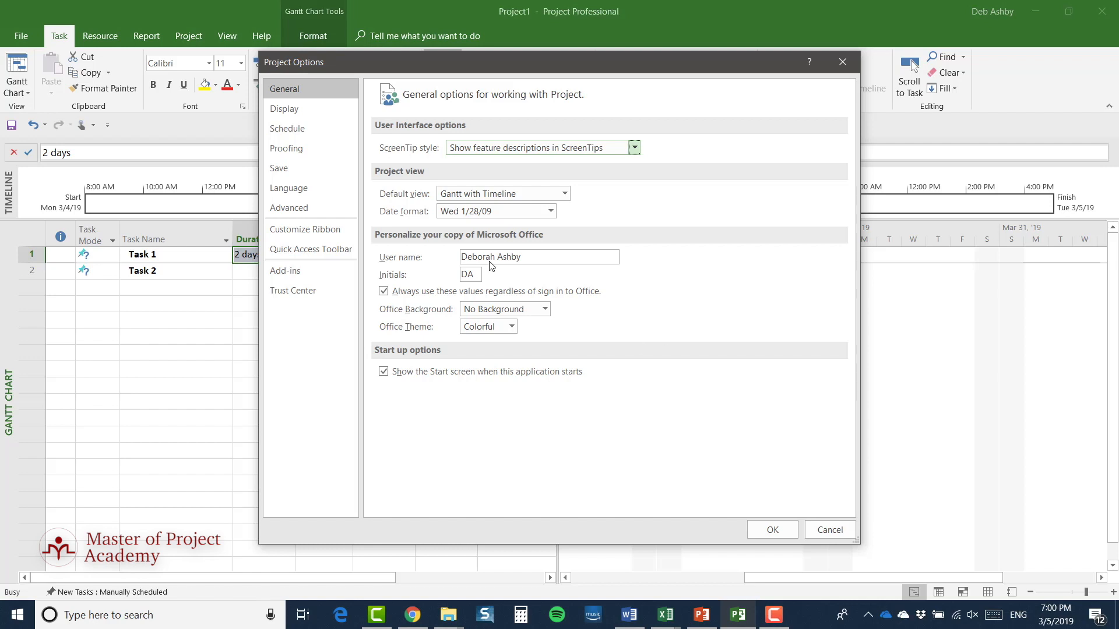
Step: Review the date format choices in the general options, set the Office theme to Dark Gray and apply it
{"action": "left_click", "coordinate": [550, 211]}
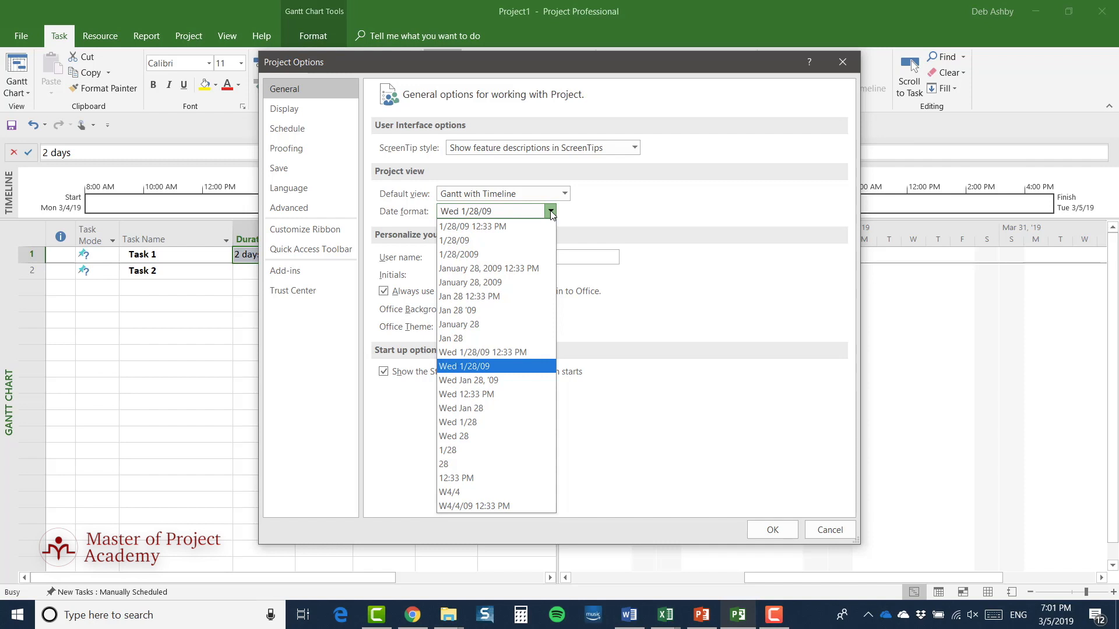
{"action": "left_click", "coordinate": [640, 215]}
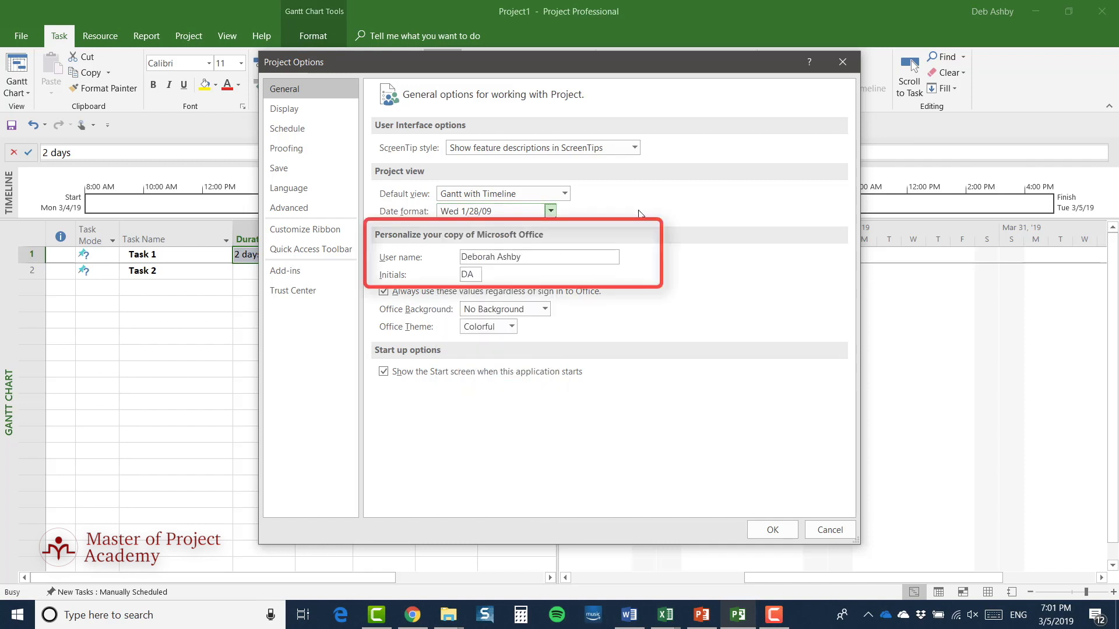
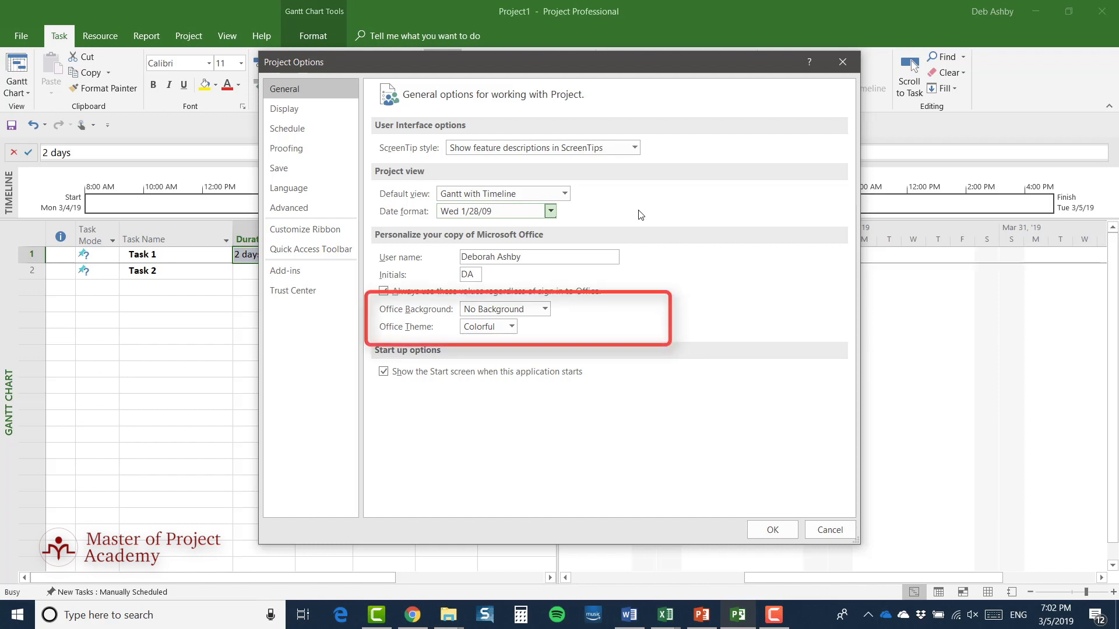
{"action": "left_click", "coordinate": [512, 327]}
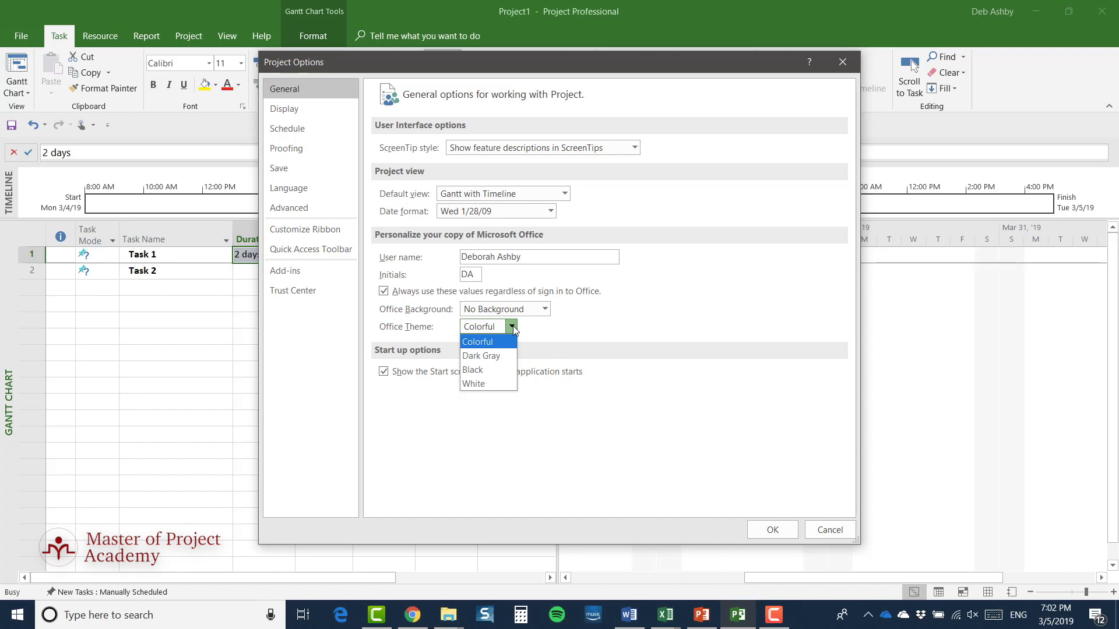
{"action": "left_click", "coordinate": [493, 357]}
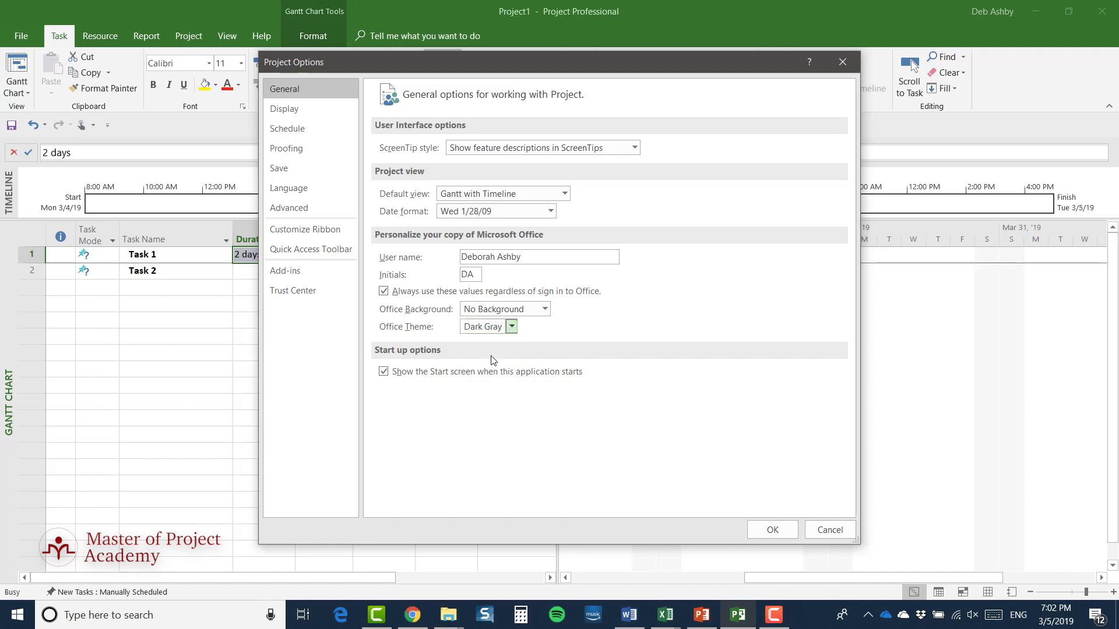
{"action": "left_click", "coordinate": [772, 530]}
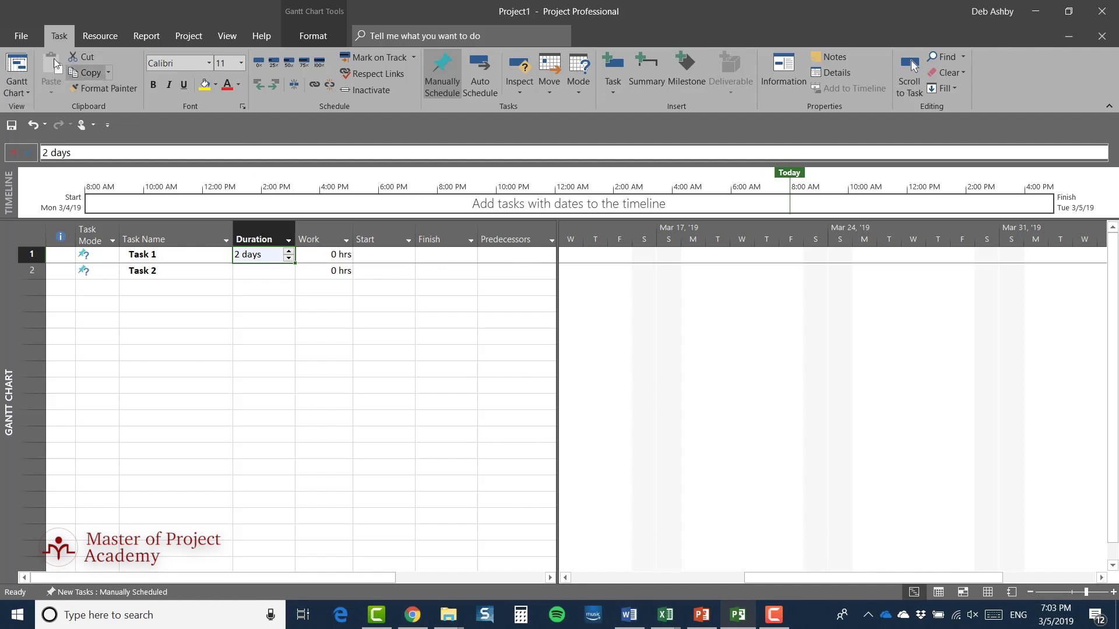
Step: Reopen the Project Options, set the Office theme to Colorful and apply it
{"action": "left_click", "coordinate": [20, 36]}
{"action": "left_click", "coordinate": [21, 345]}
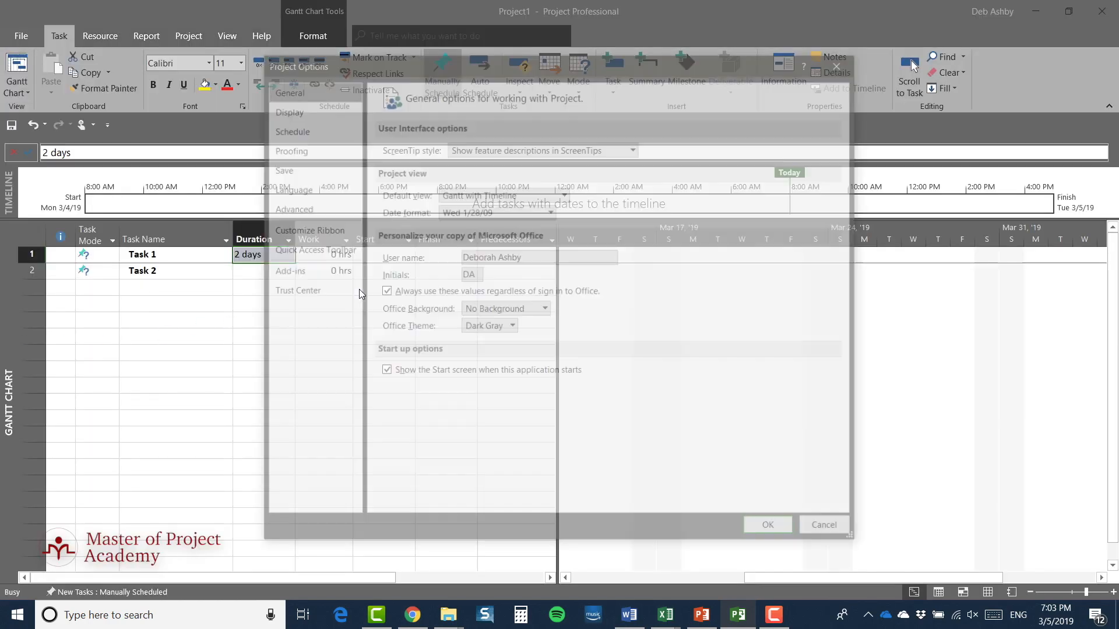
{"action": "left_click", "coordinate": [512, 326]}
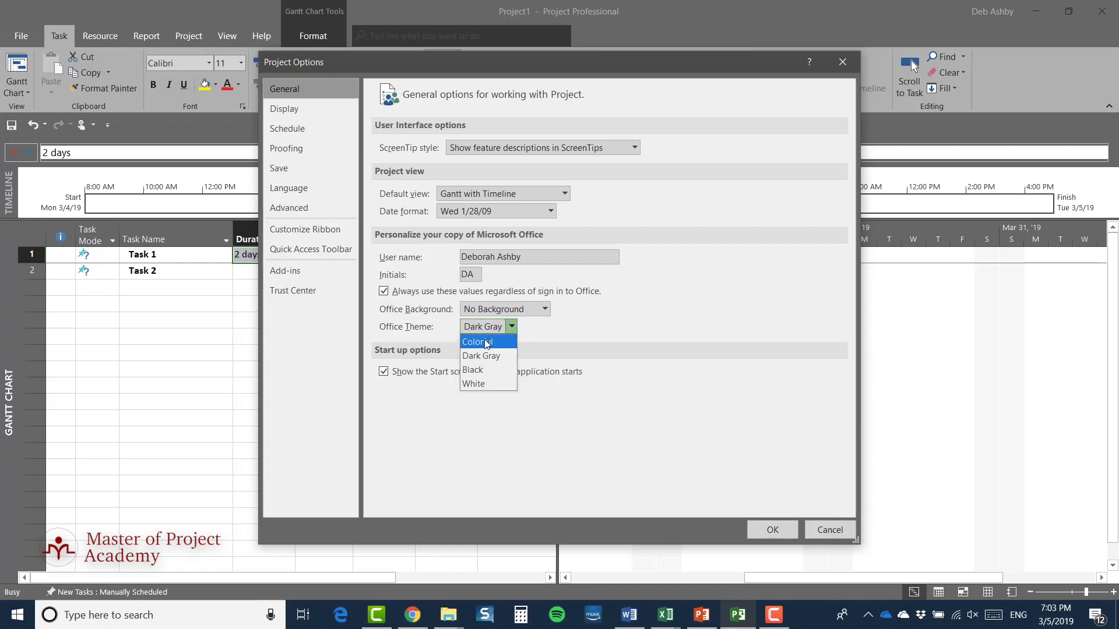
{"action": "left_click", "coordinate": [487, 342]}
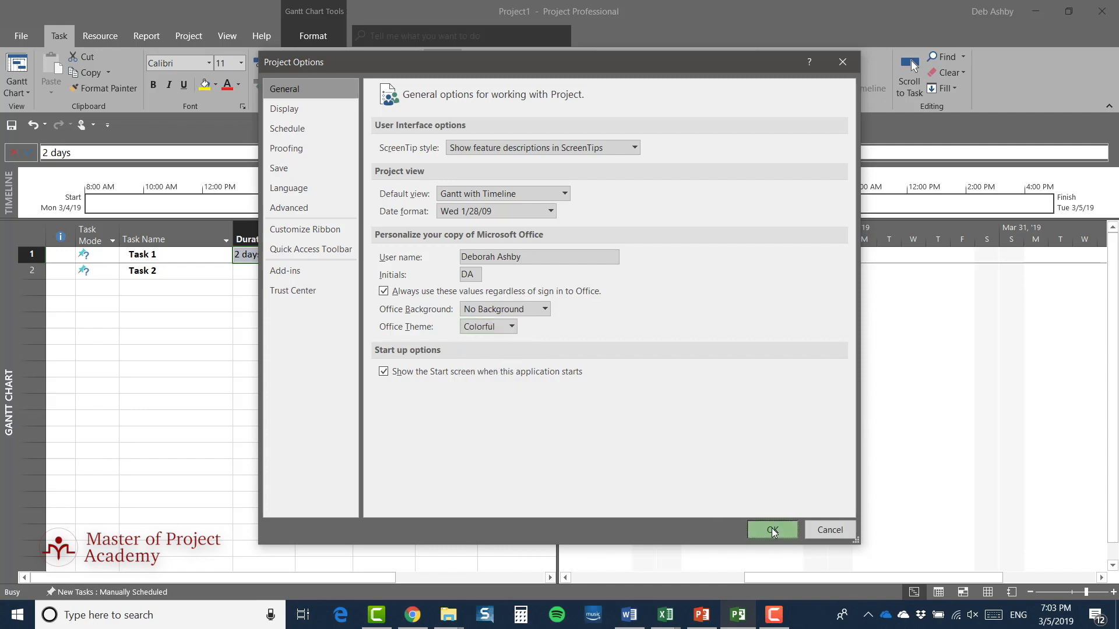
{"action": "left_click", "coordinate": [772, 528]}
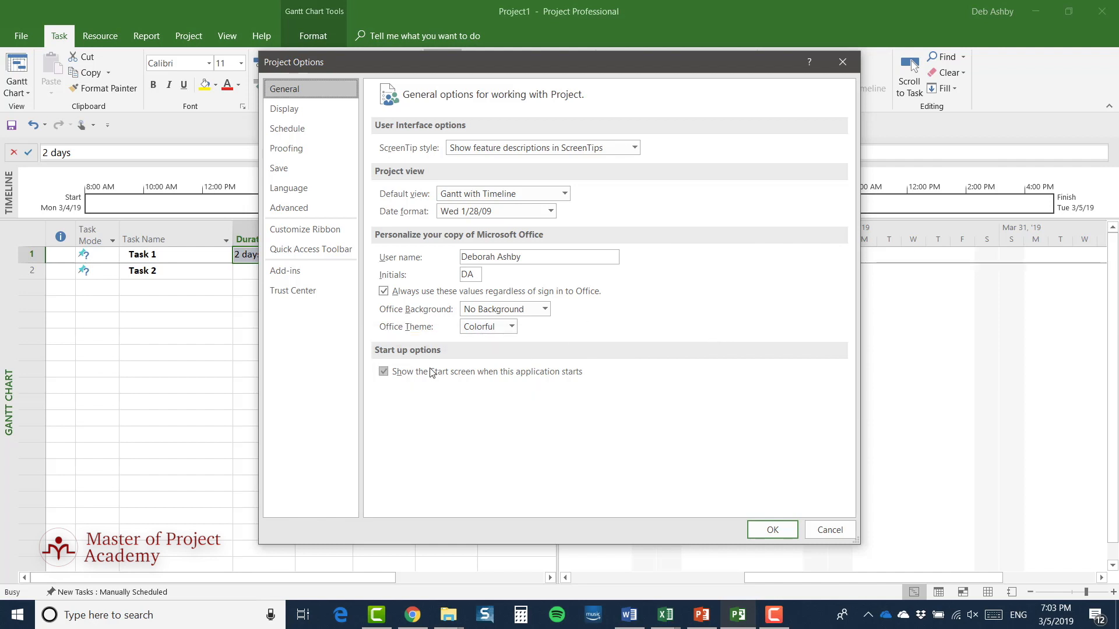
Step: Try turning off the Start screen at application startup in the general options and apply the change
{"action": "left_click", "coordinate": [384, 372]}
{"action": "left_click", "coordinate": [774, 529]}
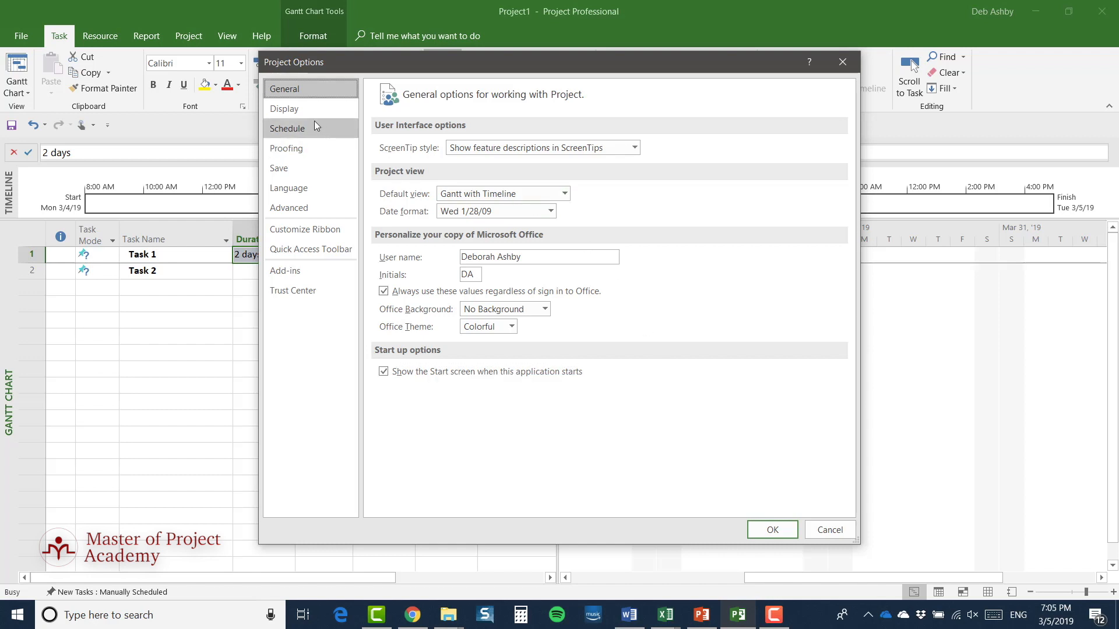
Step: Review the Display options, including which projects the currency options can apply to
{"action": "left_click", "coordinate": [302, 111]}
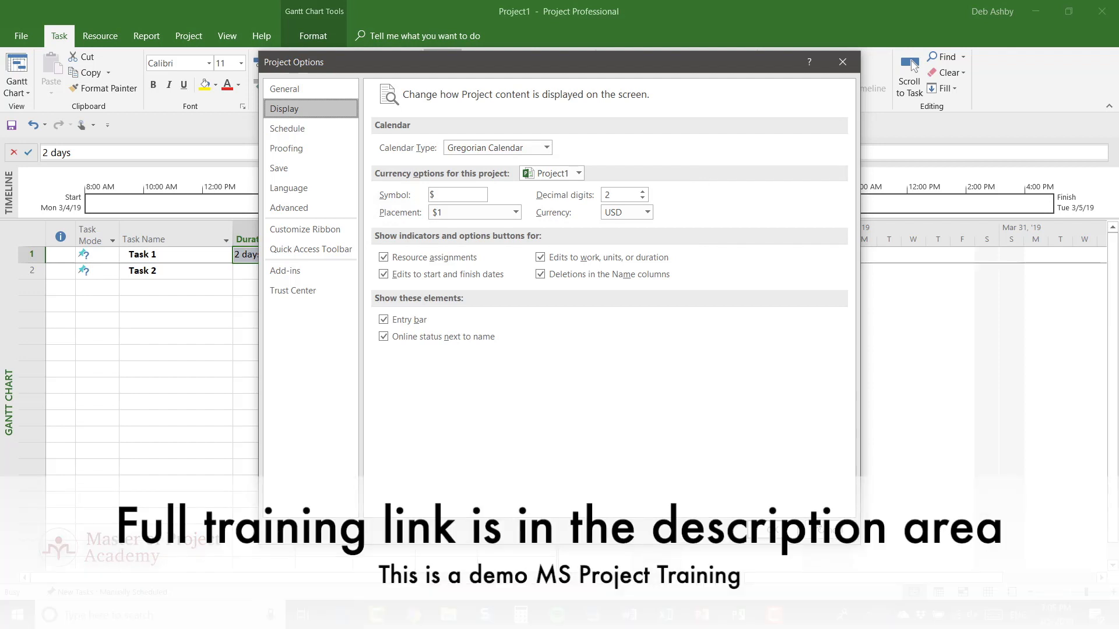
{"action": "left_click", "coordinate": [579, 174]}
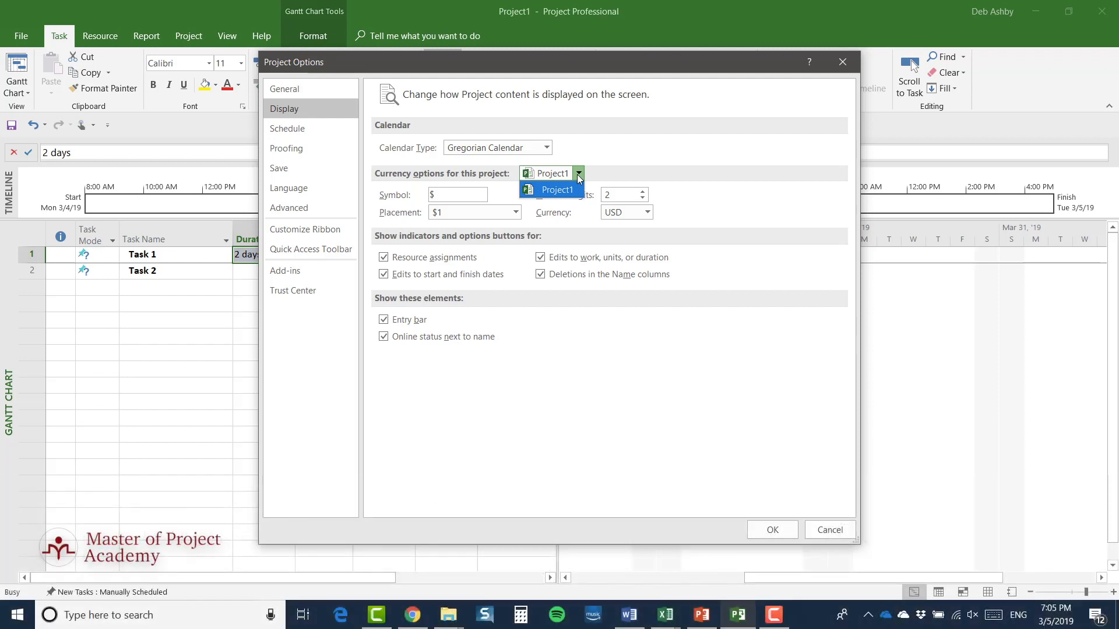
{"action": "left_click", "coordinate": [643, 166]}
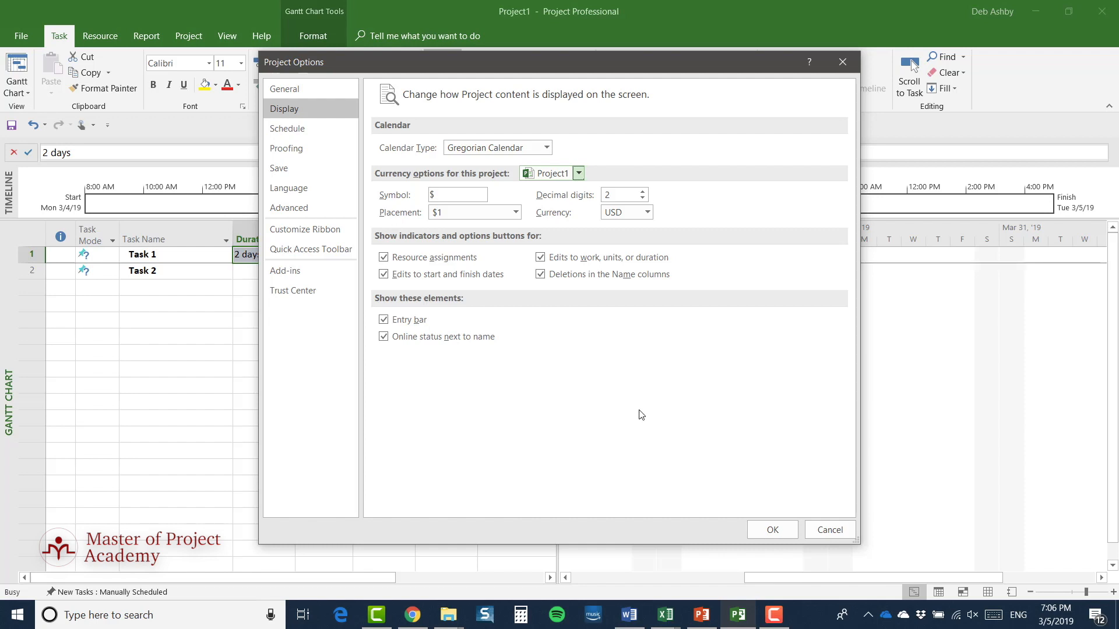
Step: In the Schedule options for Project1, set new tasks created to Auto Scheduled
{"action": "left_click", "coordinate": [296, 128]}
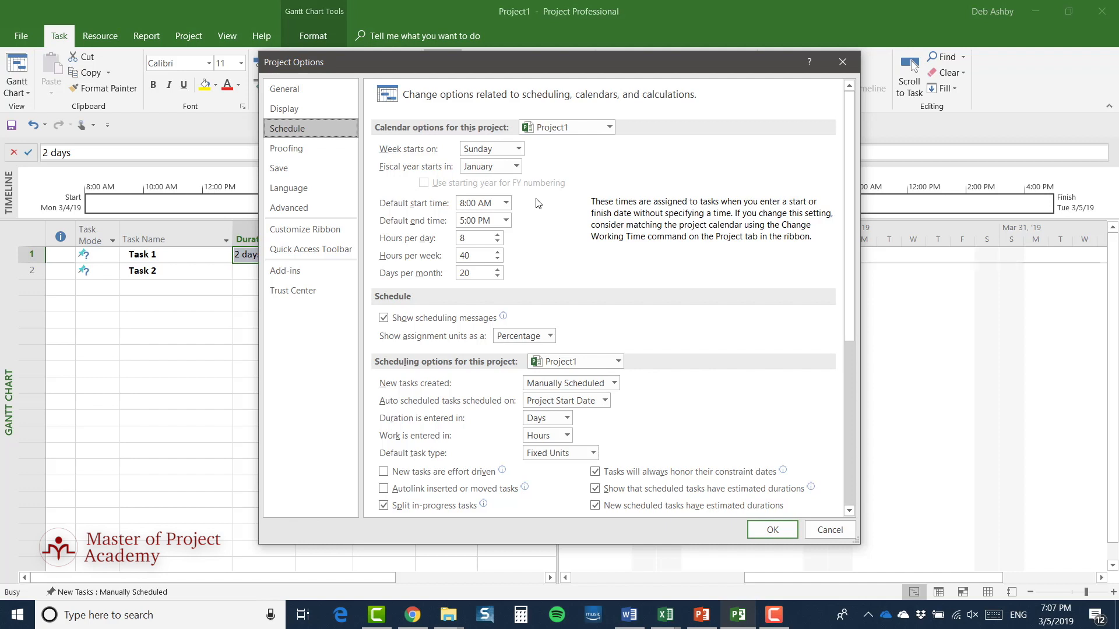
{"action": "scroll", "coordinate": [642, 288], "scroll_direction": "down", "scroll_amount": 2}
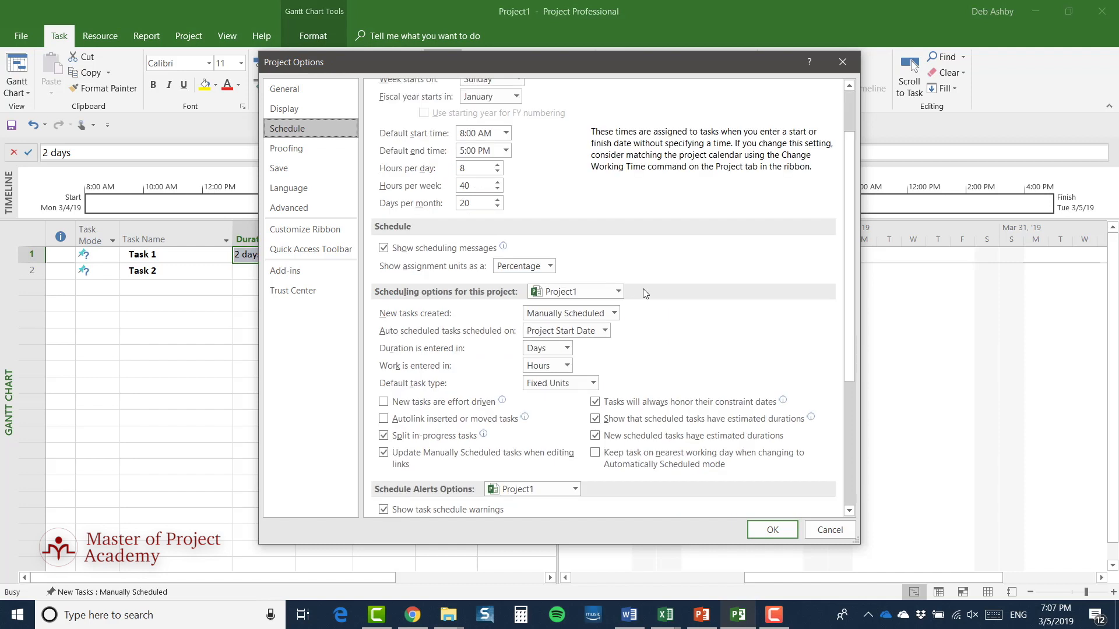
{"action": "scroll", "coordinate": [644, 292], "scroll_direction": "down", "scroll_amount": 1}
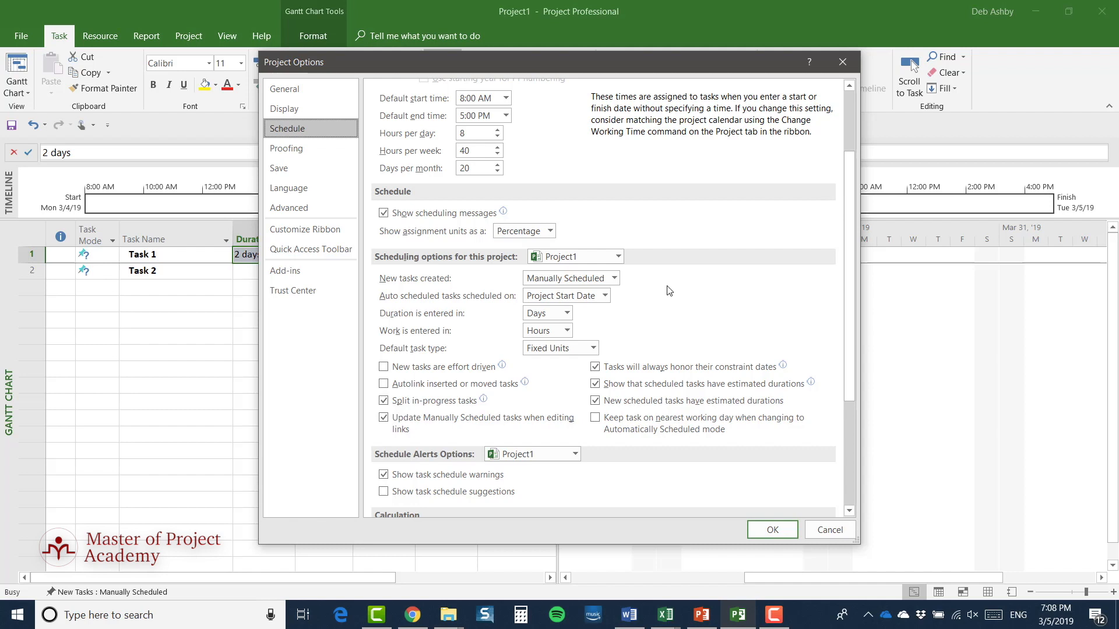
{"action": "left_click", "coordinate": [610, 278]}
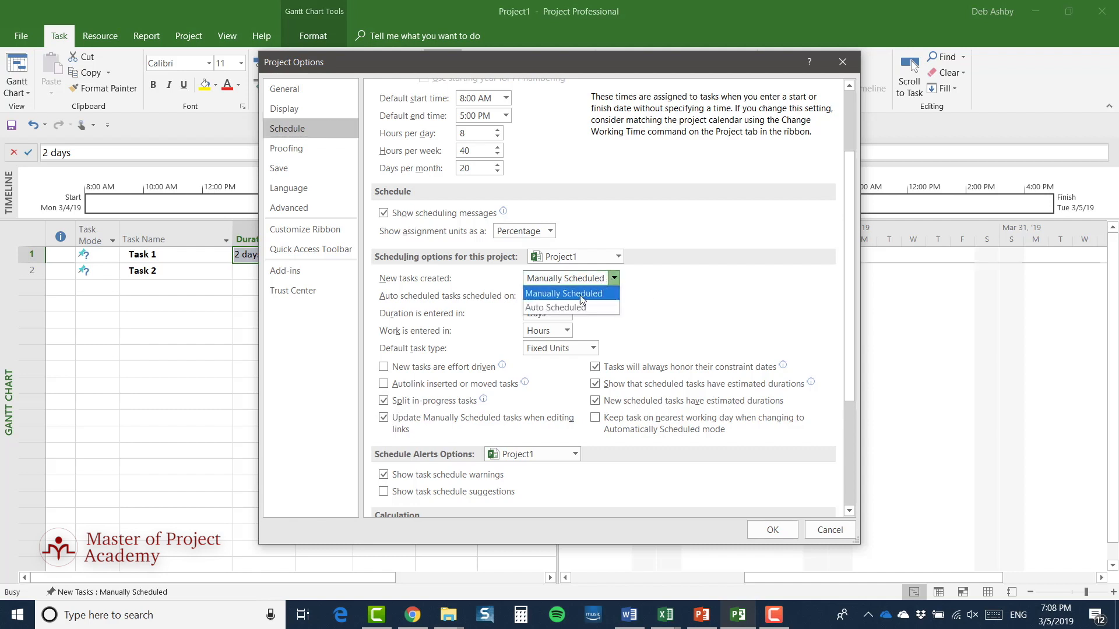
{"action": "left_click", "coordinate": [576, 307]}
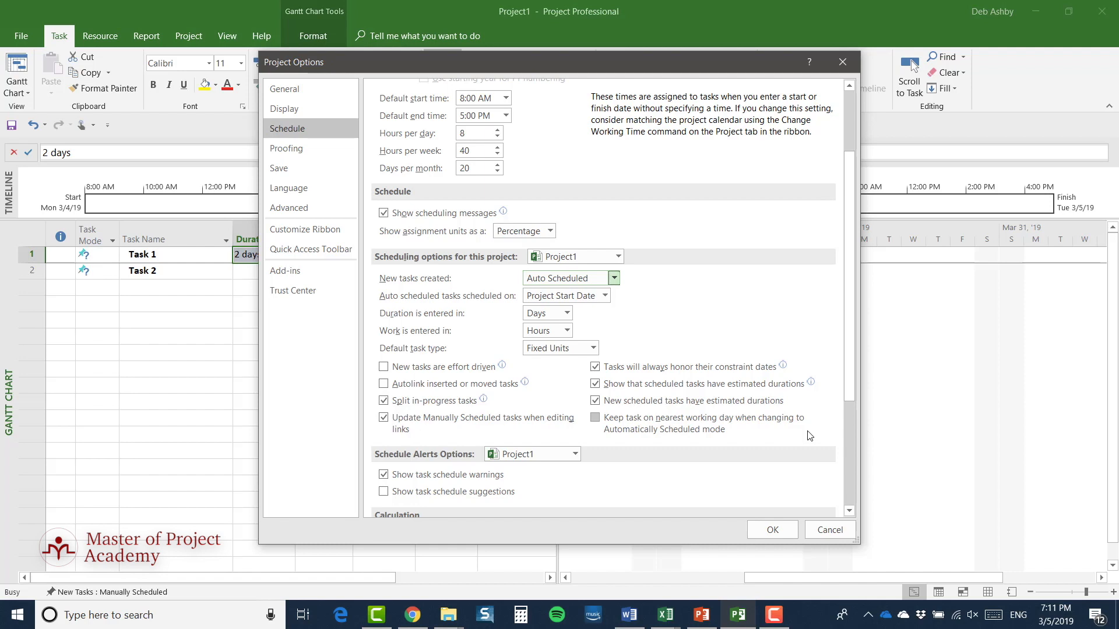
Step: Review the remaining schedule alert and calculation options, followed by the Proofing and Save options
{"action": "scroll", "coordinate": [747, 321], "scroll_direction": "down", "scroll_amount": 5}
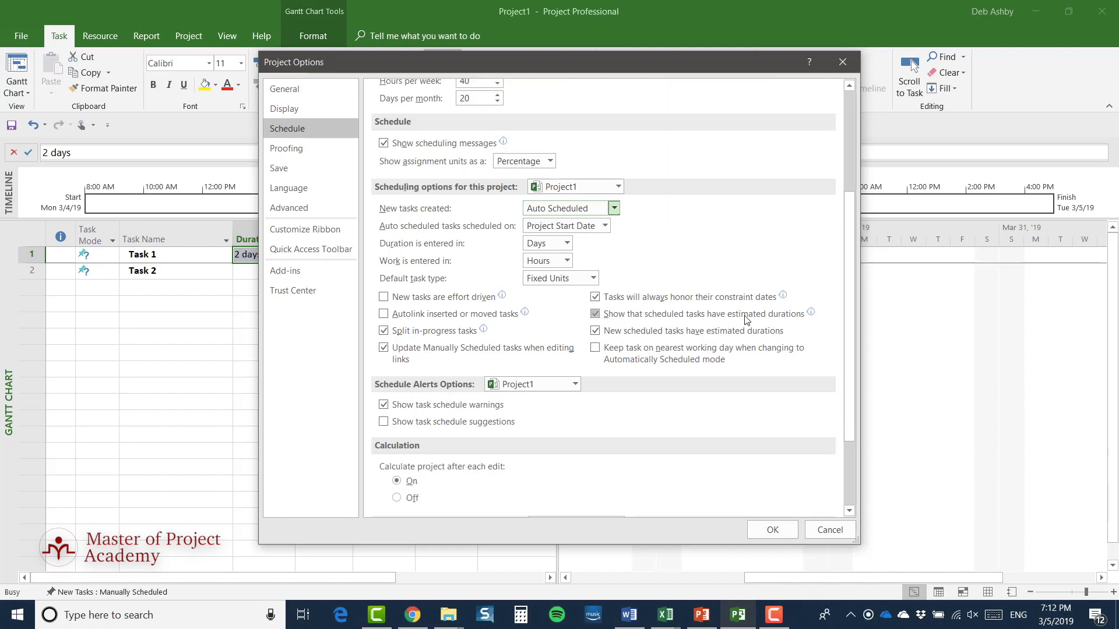
{"action": "scroll", "coordinate": [746, 321], "scroll_direction": "down", "scroll_amount": 2}
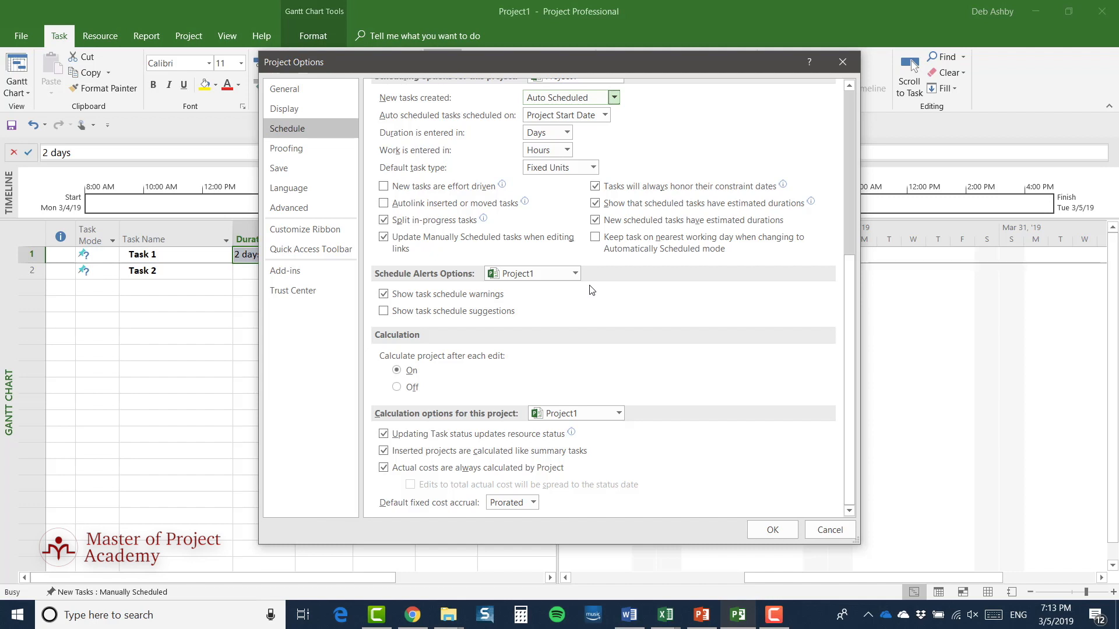
{"action": "left_click", "coordinate": [307, 147]}
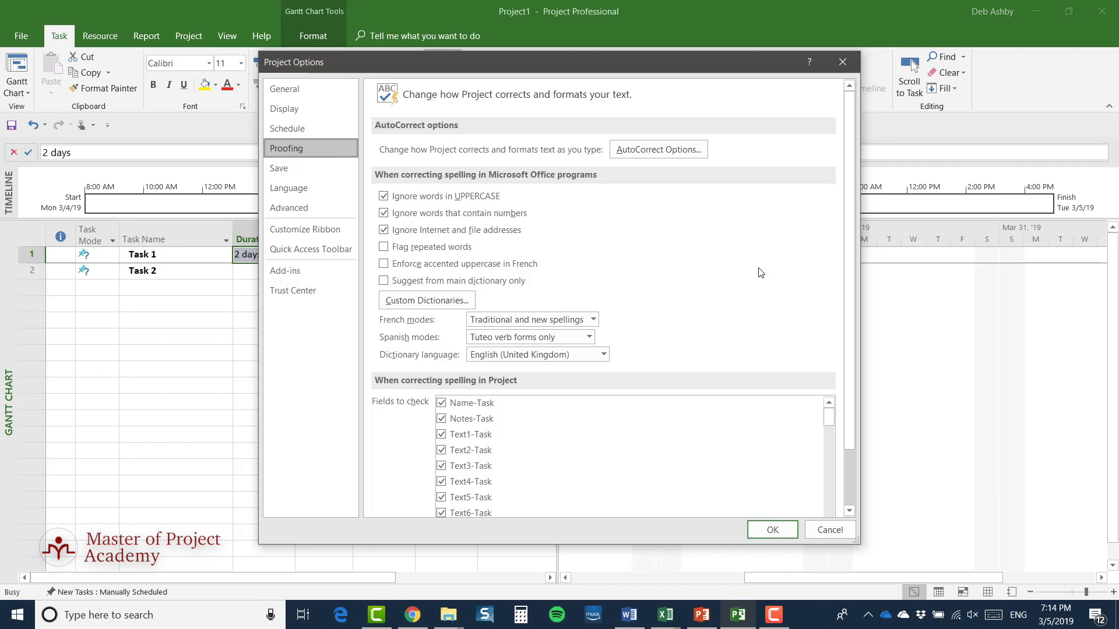
{"action": "left_click", "coordinate": [302, 170]}
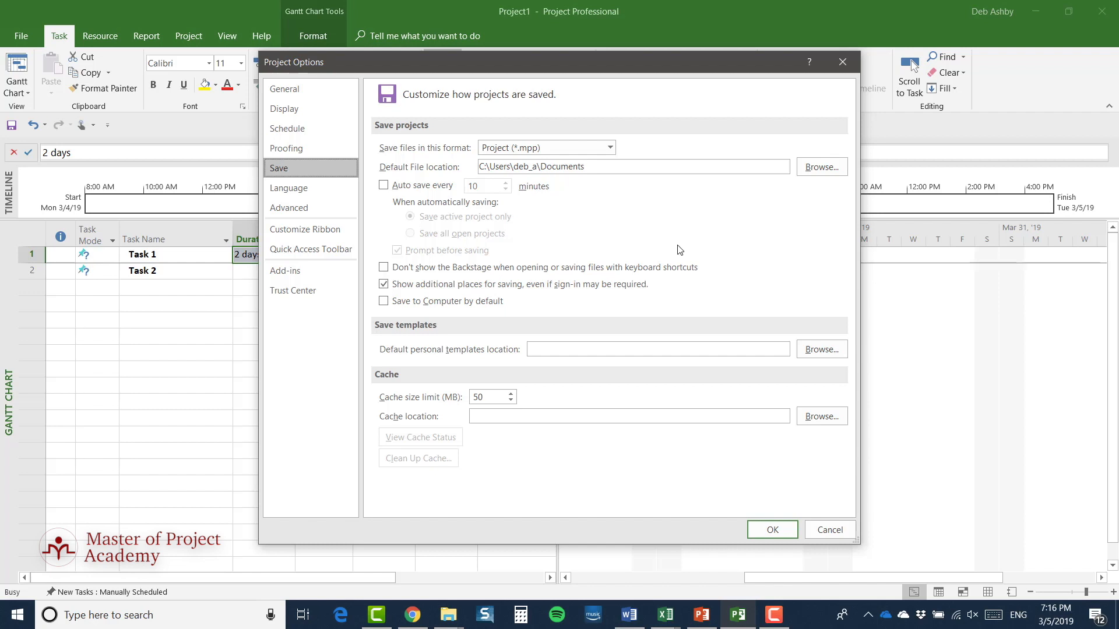
Step: Review the Language preferences and the list of additional editing languages
{"action": "left_click", "coordinate": [286, 190]}
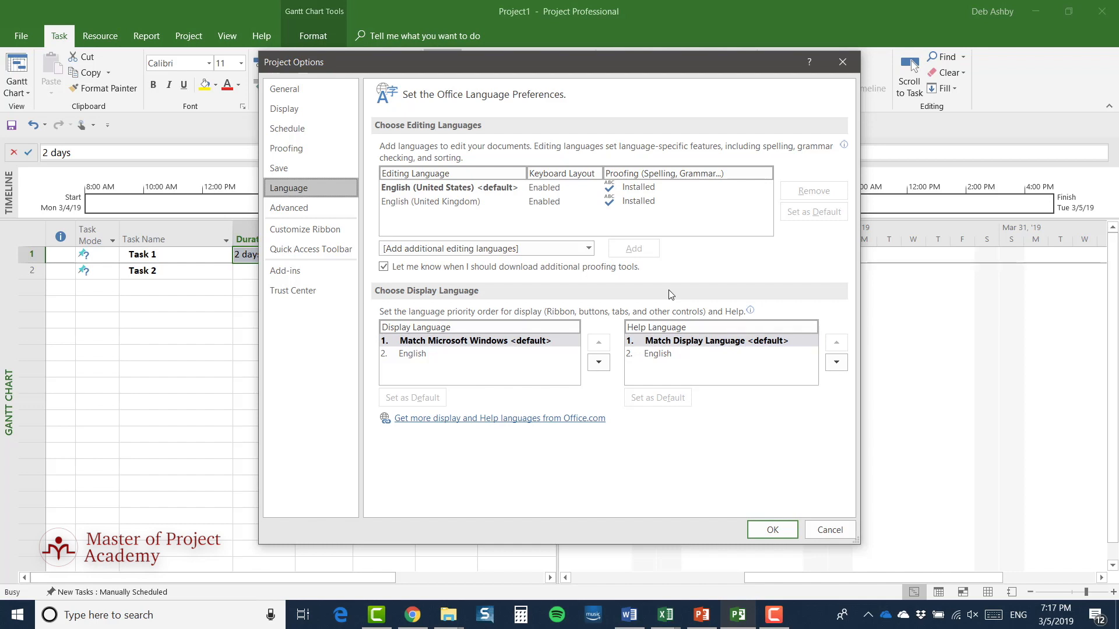
{"action": "left_click", "coordinate": [588, 250]}
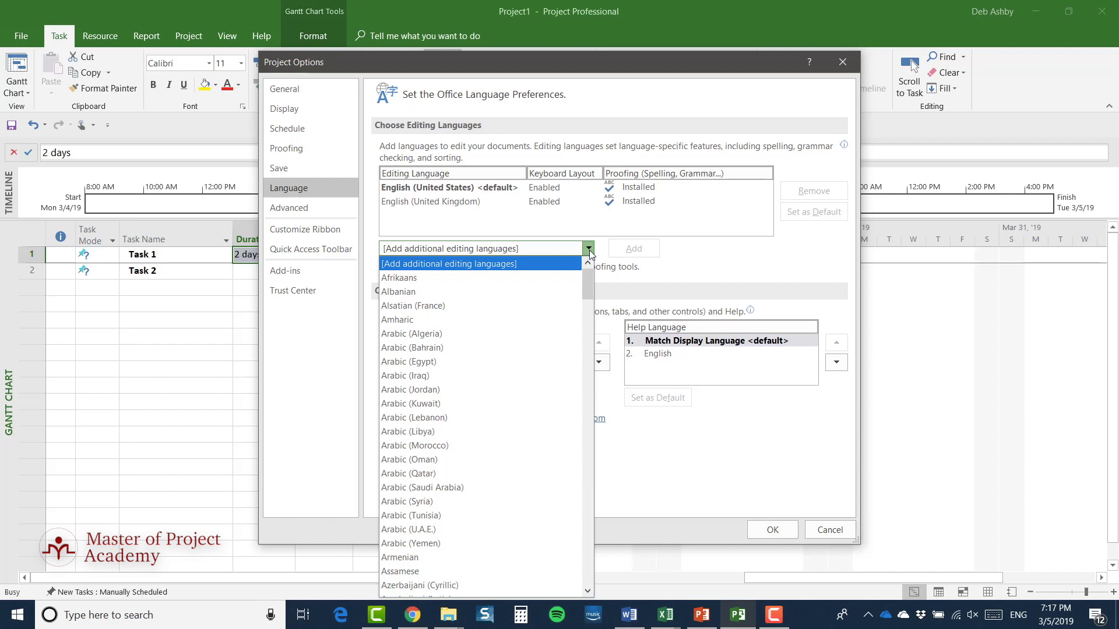
{"action": "left_click", "coordinate": [736, 258]}
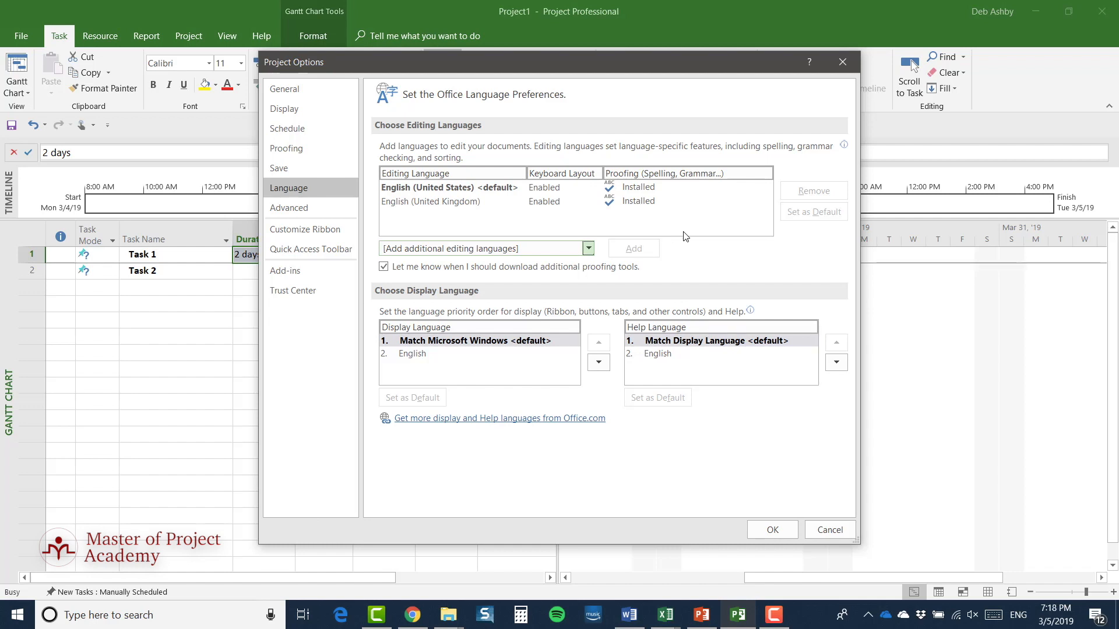
Step: Review the Advanced options and the Customize Ribbon and Quick Access Toolbar settings
{"action": "left_click", "coordinate": [297, 209]}
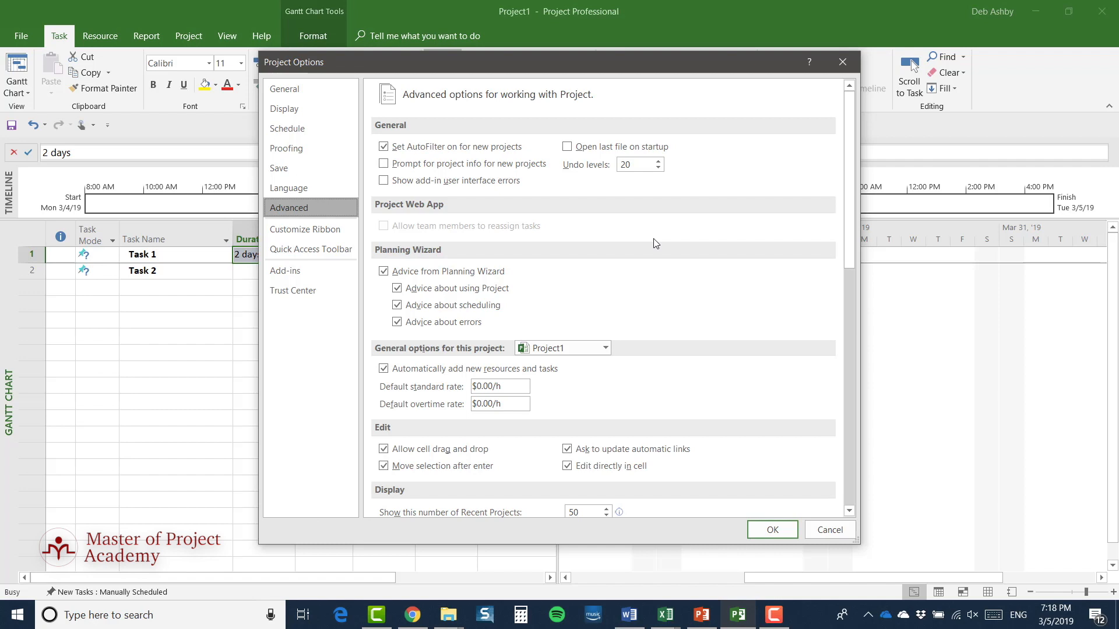
{"action": "left_click", "coordinate": [305, 229]}
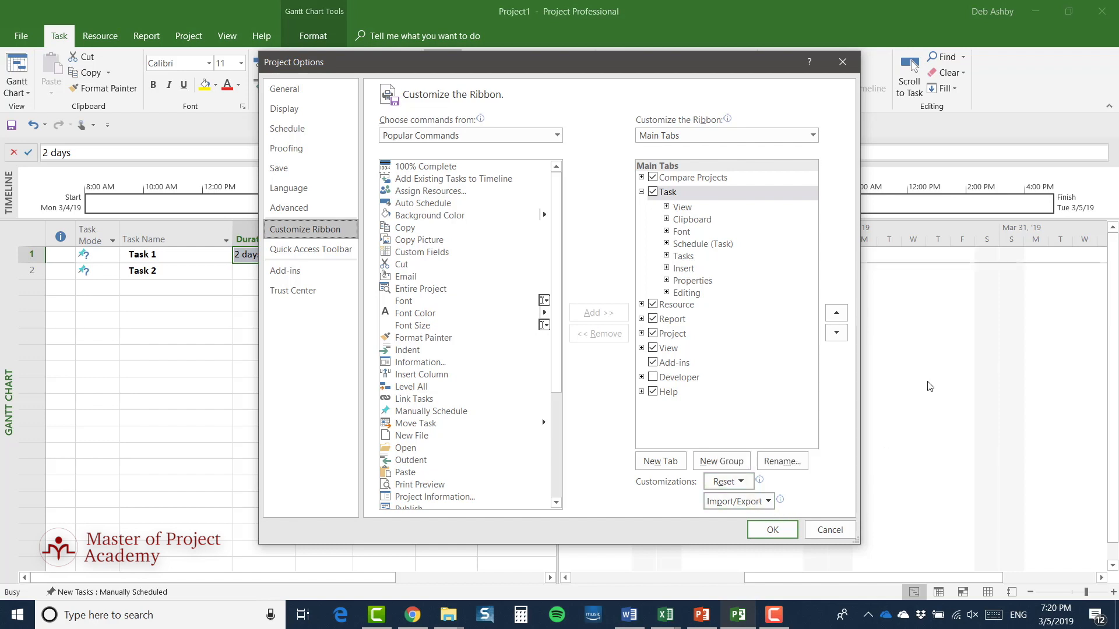
{"action": "left_click", "coordinate": [319, 254]}
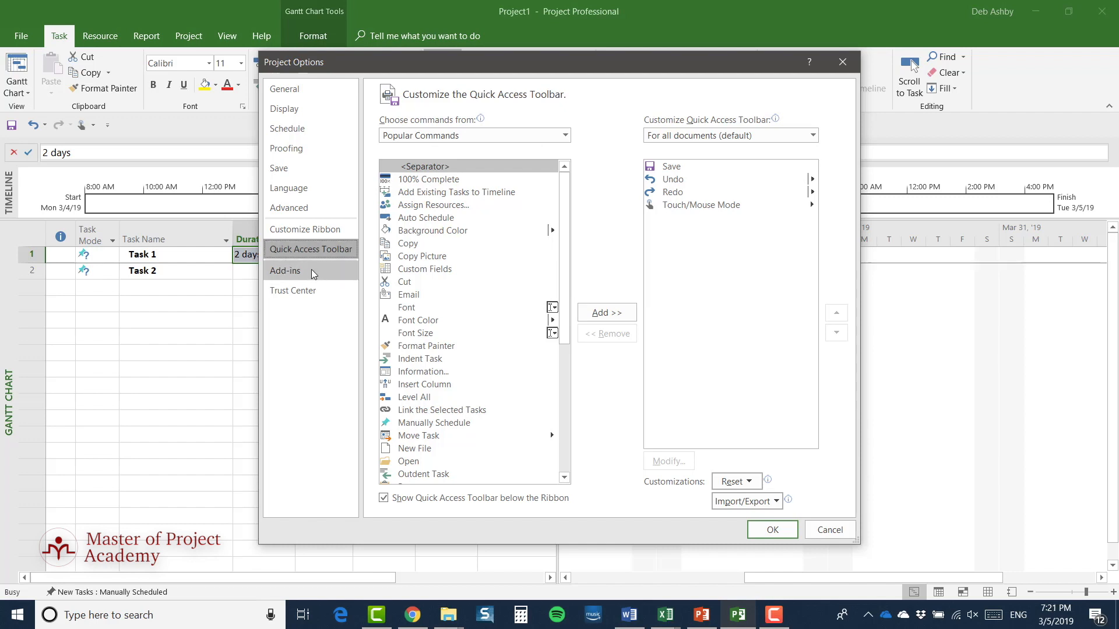
Step: Examine the Macro Settings in the Trust Center and close the Trust Center settings
{"action": "left_click", "coordinate": [290, 294]}
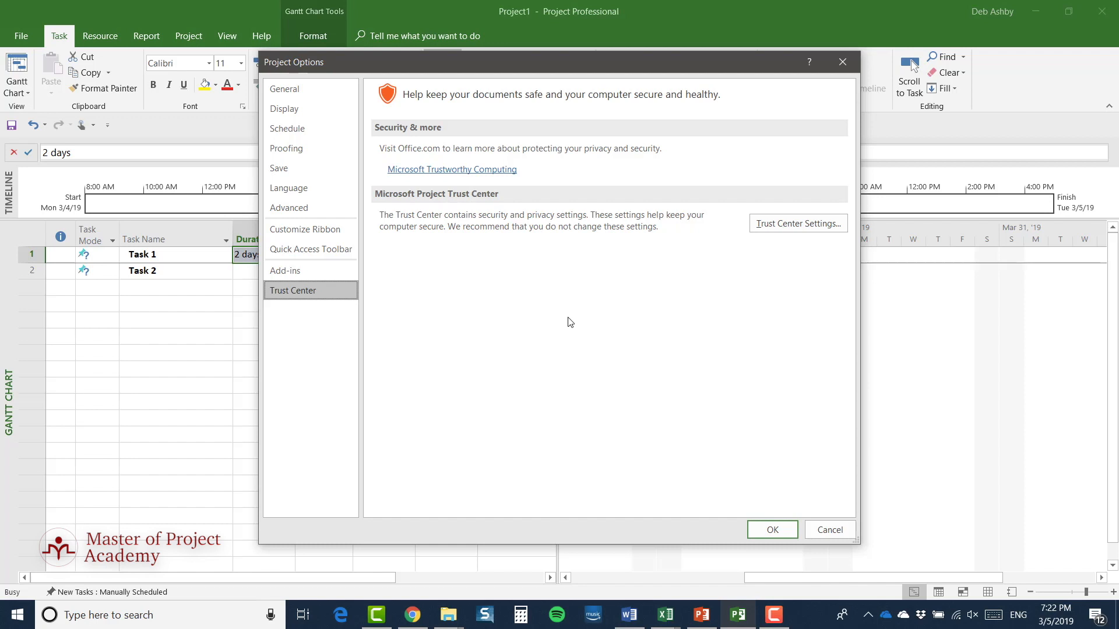
{"action": "left_click", "coordinate": [783, 225]}
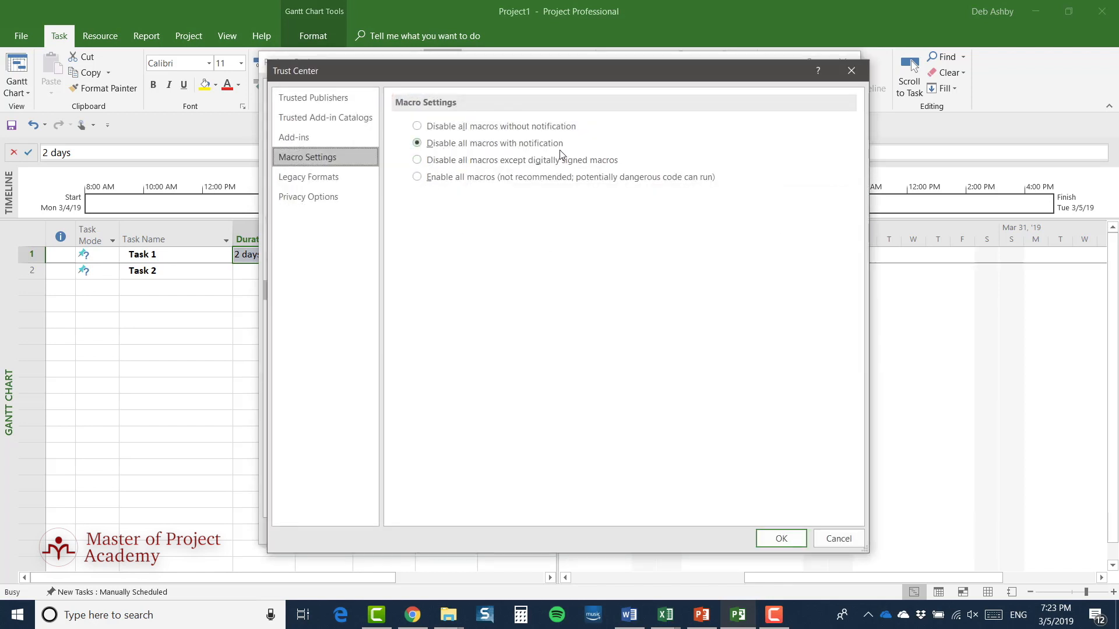
{"action": "left_click", "coordinate": [781, 539]}
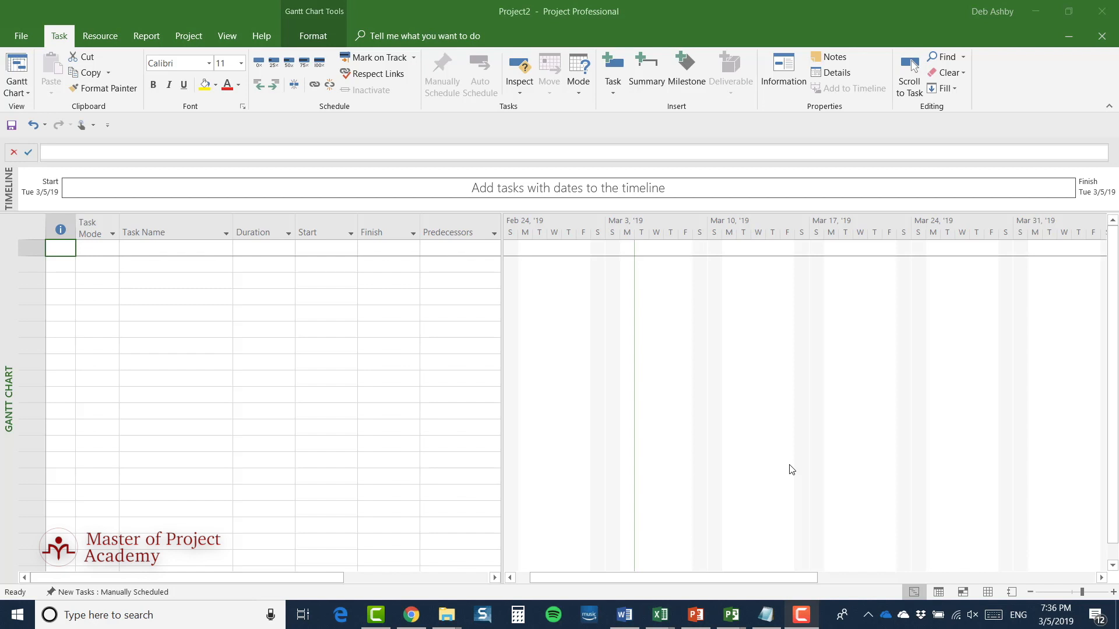
Step: Switch to Notepad to read the wedding major-tasks list in SSI-Project2019-wedding-major-tasks.txt, and return to the blank project
{"action": "left_click", "coordinate": [768, 614]}
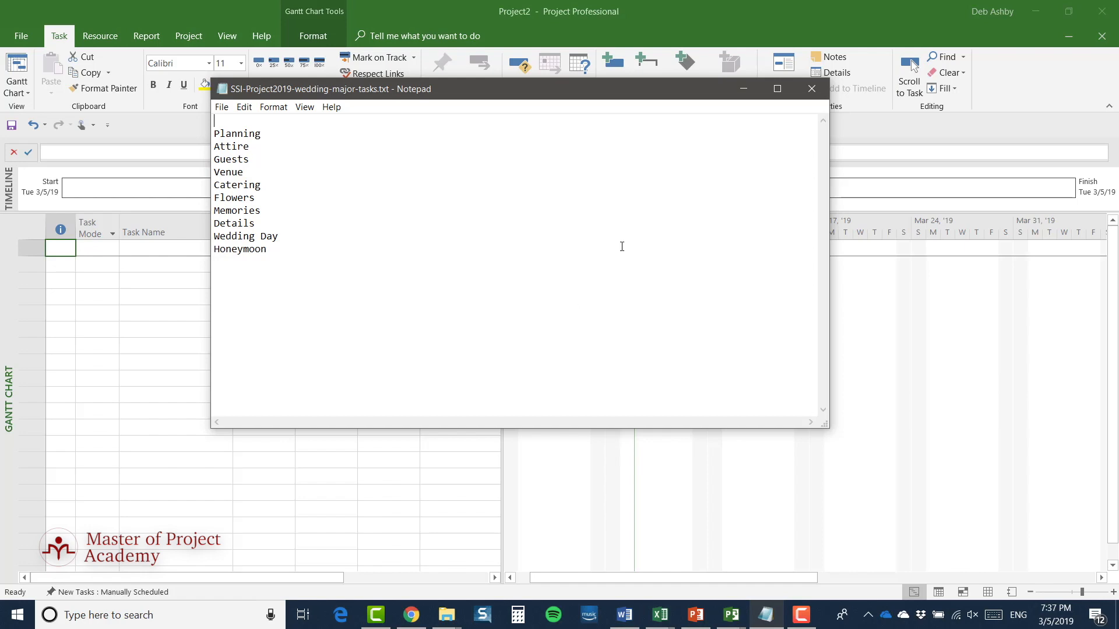
{"action": "left_click", "coordinate": [743, 89]}
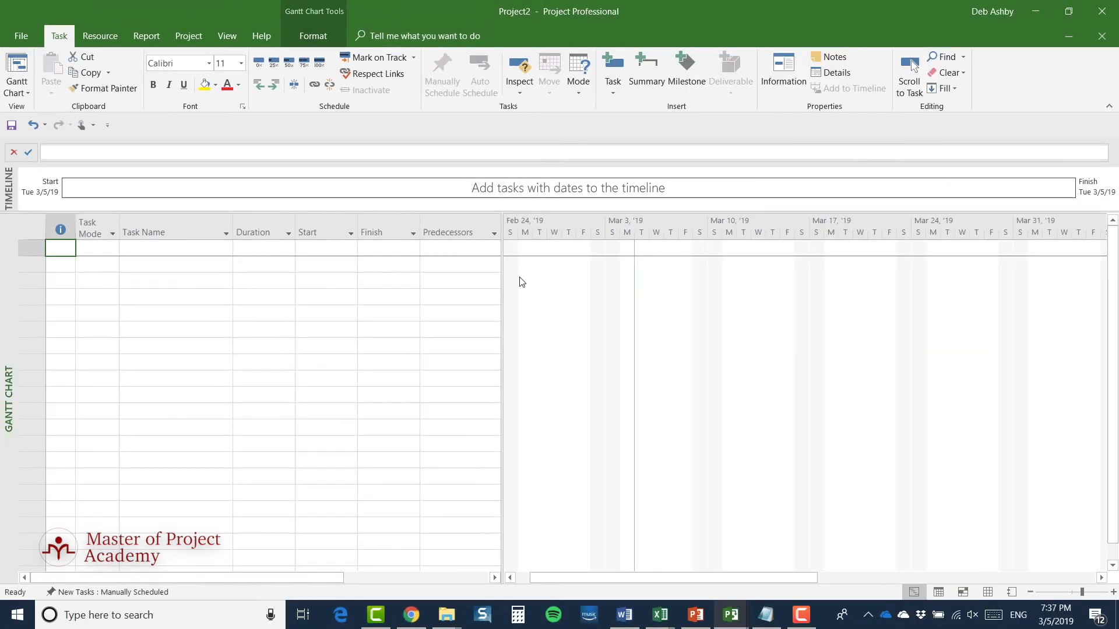
Step: Enter Planning as the name of the first task in the blank project
{"action": "left_click", "coordinate": [153, 250]}
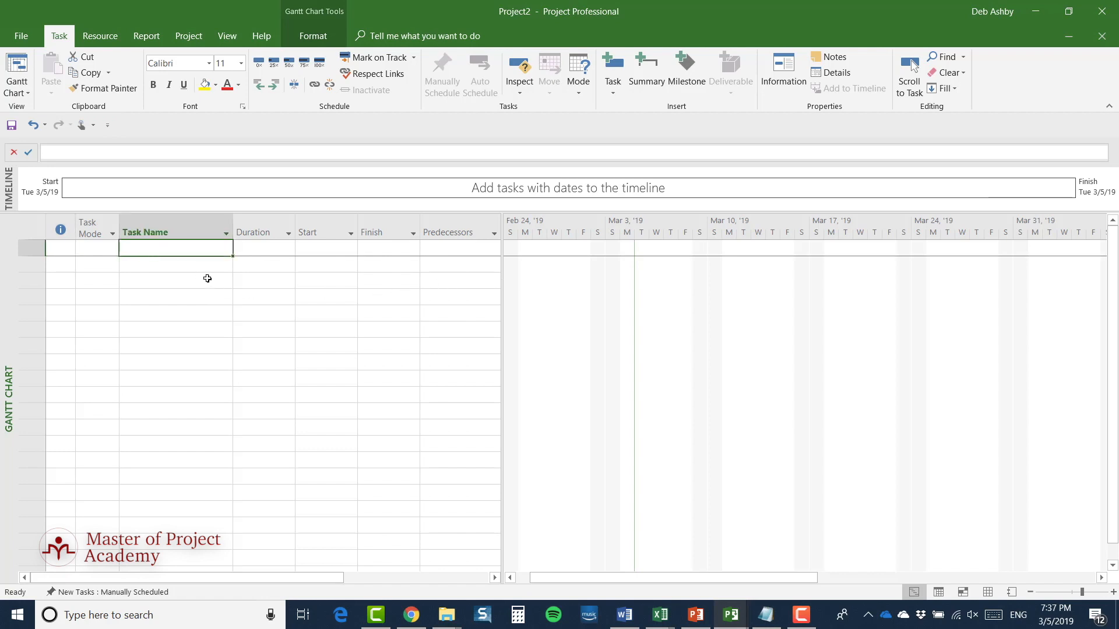
{"action": "type", "text": "Plannin"}
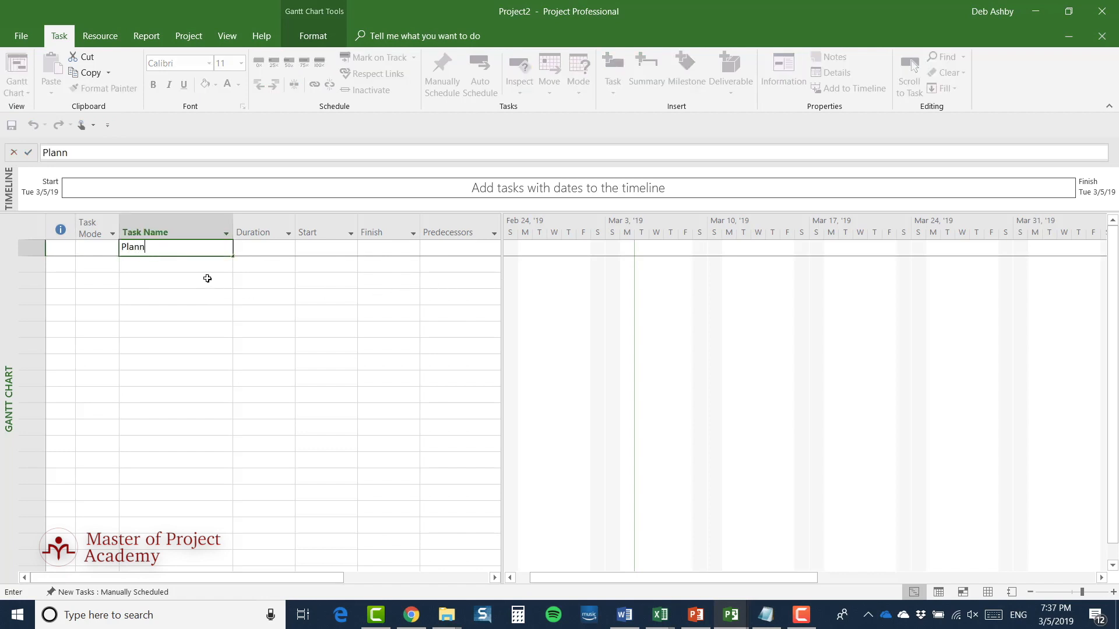
{"action": "type", "text": "g"}
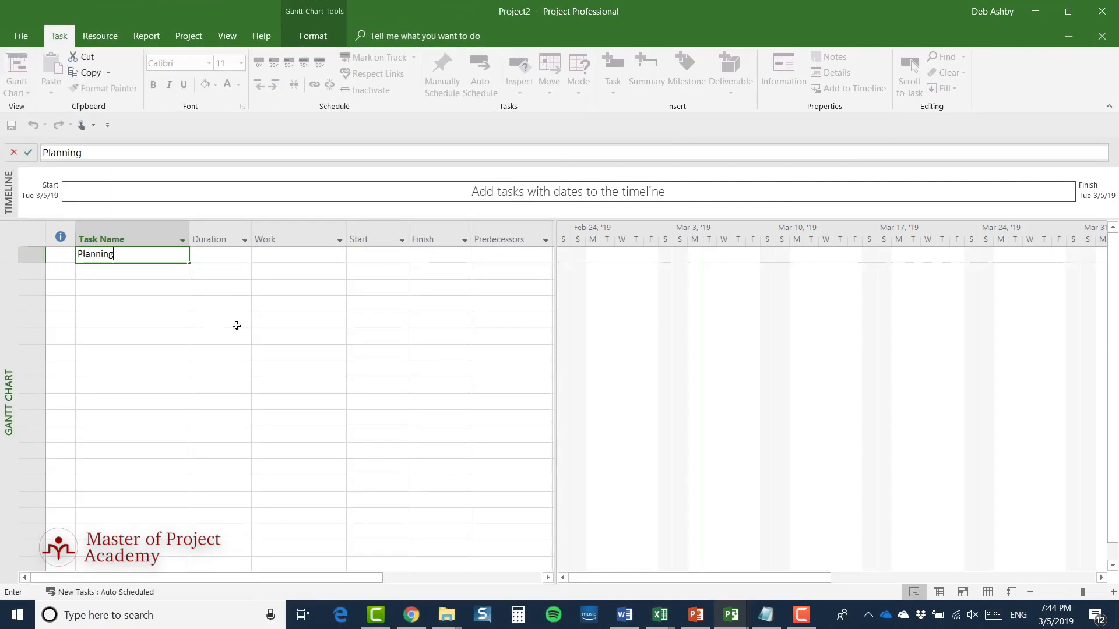
{"action": "key", "text": "Tab"}
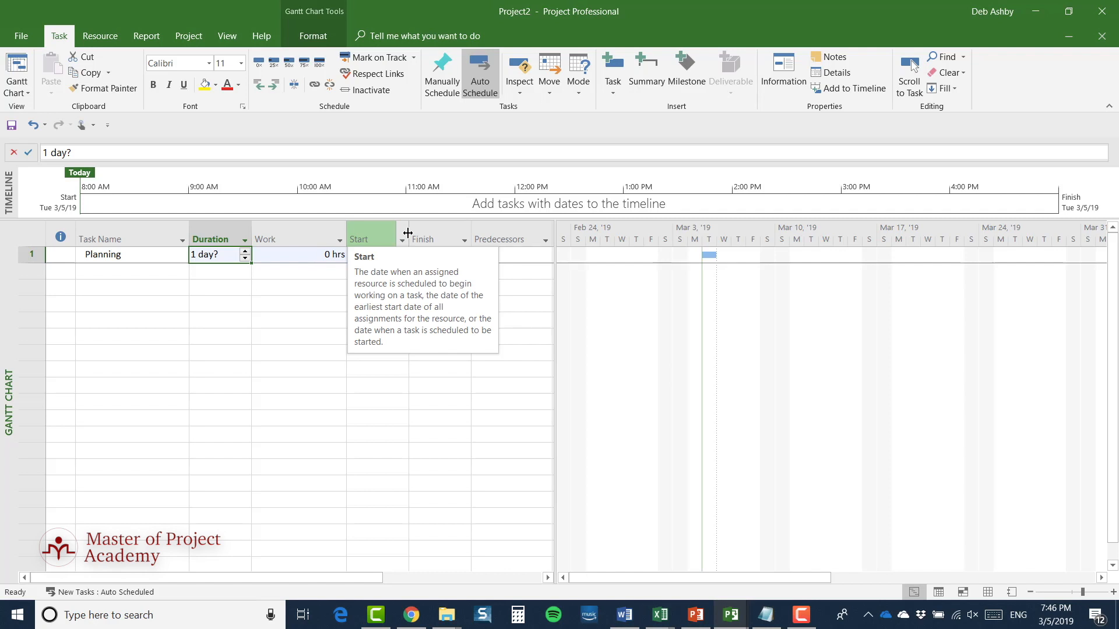
Step: Widen the Start column, narrow the Work column, and shrink the task table to give the Gantt chart more room
{"action": "mouse_move", "coordinate": [408, 233]}
{"action": "left_mouse_down"}
{"action": "mouse_move", "coordinate": [473, 236]}
{"action": "mouse_move", "coordinate": [420, 242]}
{"action": "left_mouse_up"}
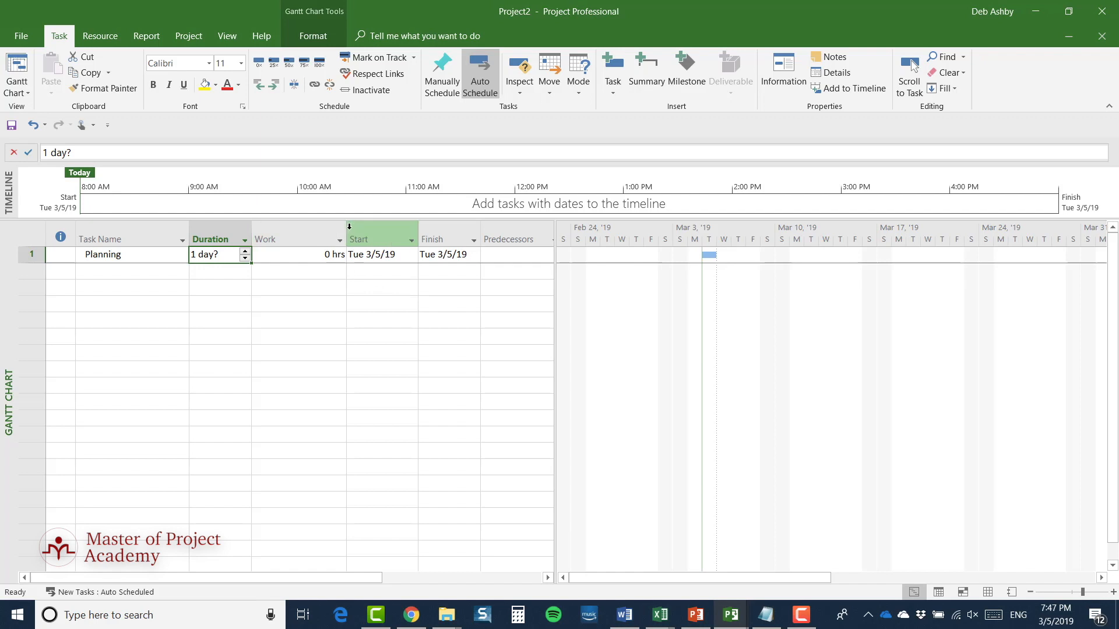
{"action": "left_click_drag", "start_coordinate": [346, 227], "coordinate": [304, 227]}
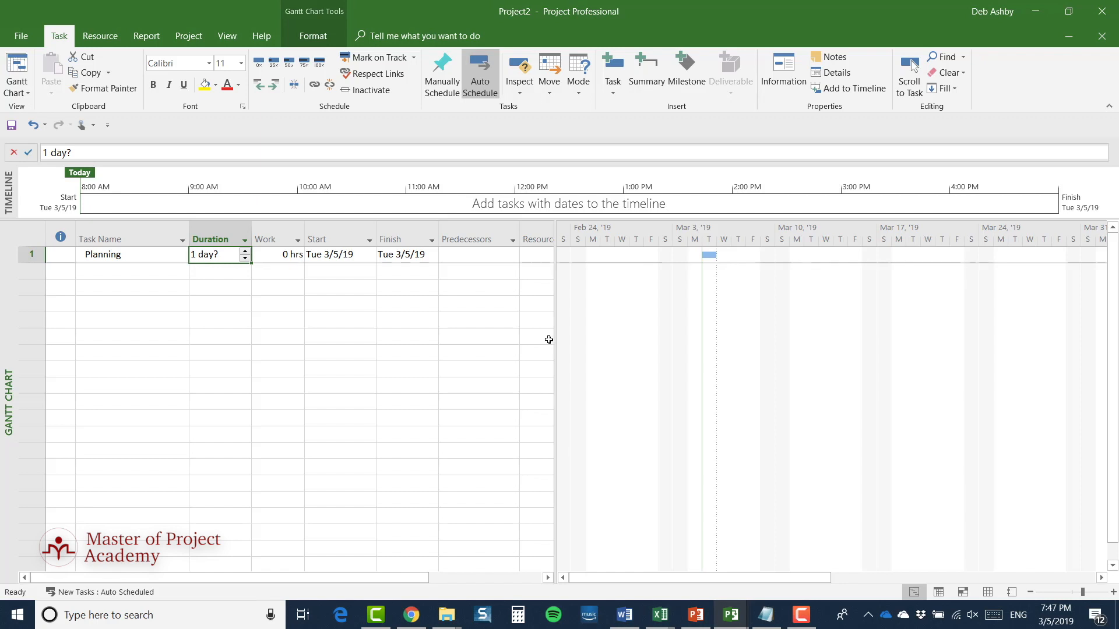
{"action": "left_click_drag", "start_coordinate": [554, 339], "coordinate": [530, 352]}
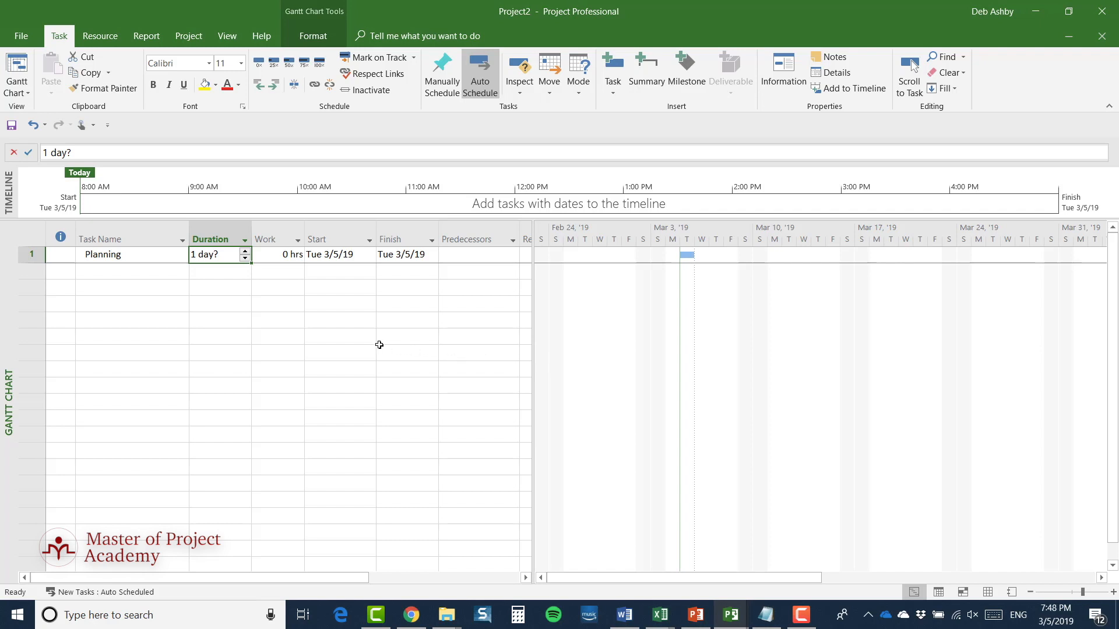
Step: Check the Planning task's start date against the start date in the Project Information settings, leaving them unchanged
{"action": "left_click", "coordinate": [354, 256]}
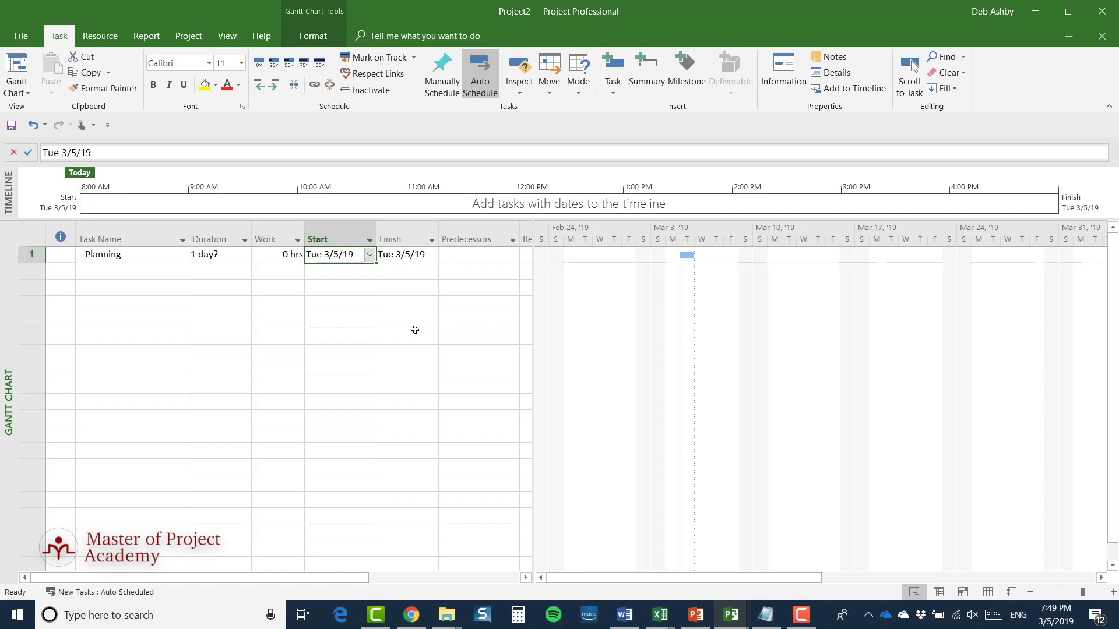
{"action": "left_click", "coordinate": [189, 36]}
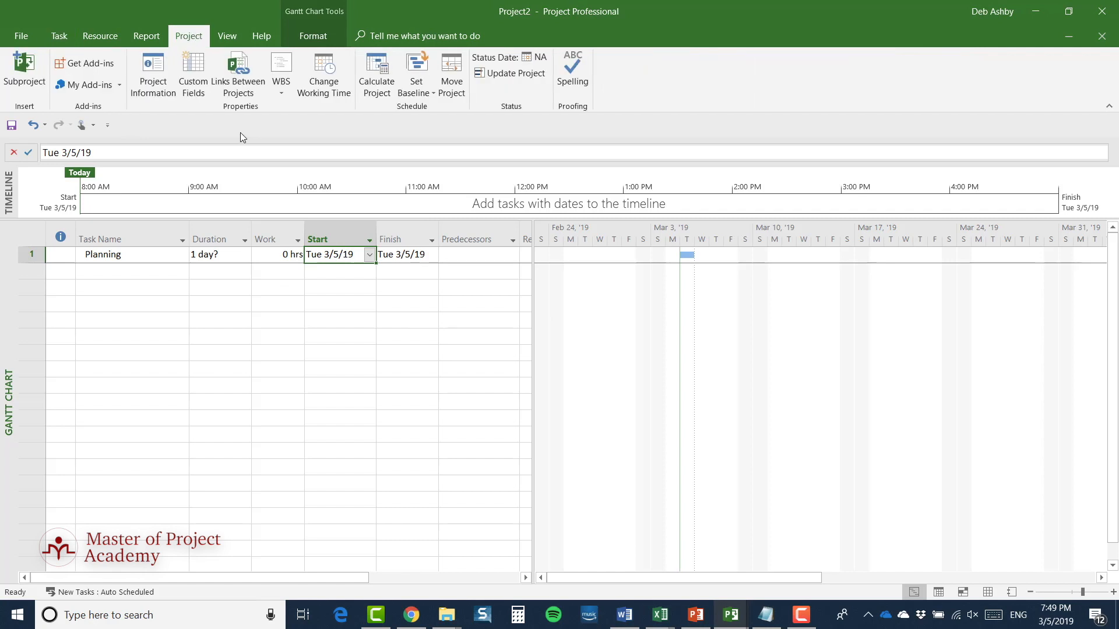
{"action": "left_click", "coordinate": [153, 81]}
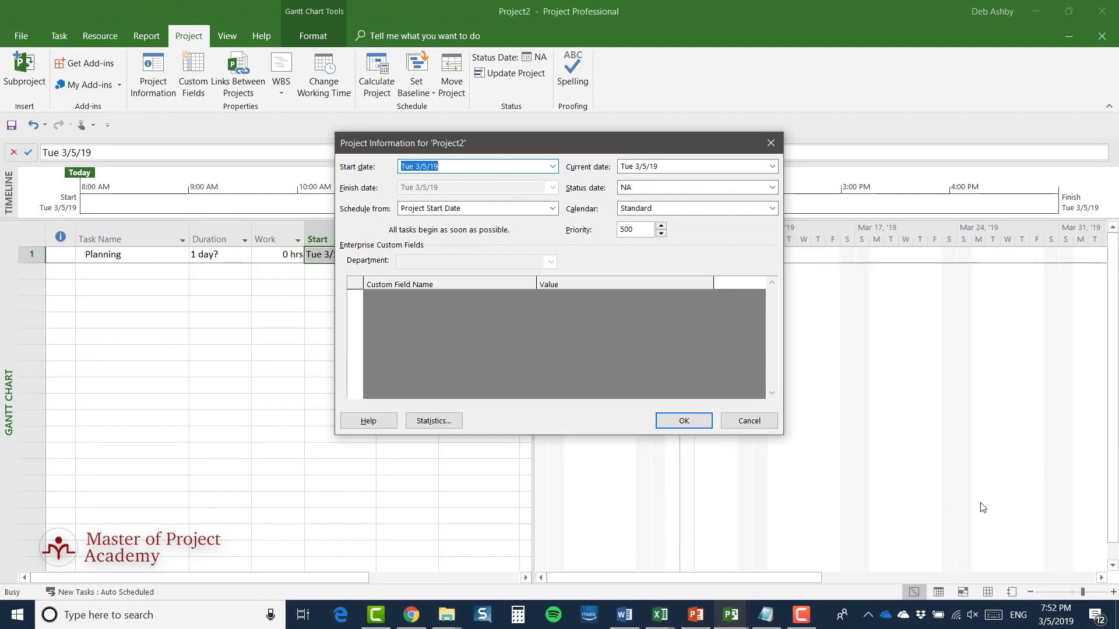
{"action": "left_click", "coordinate": [750, 422]}
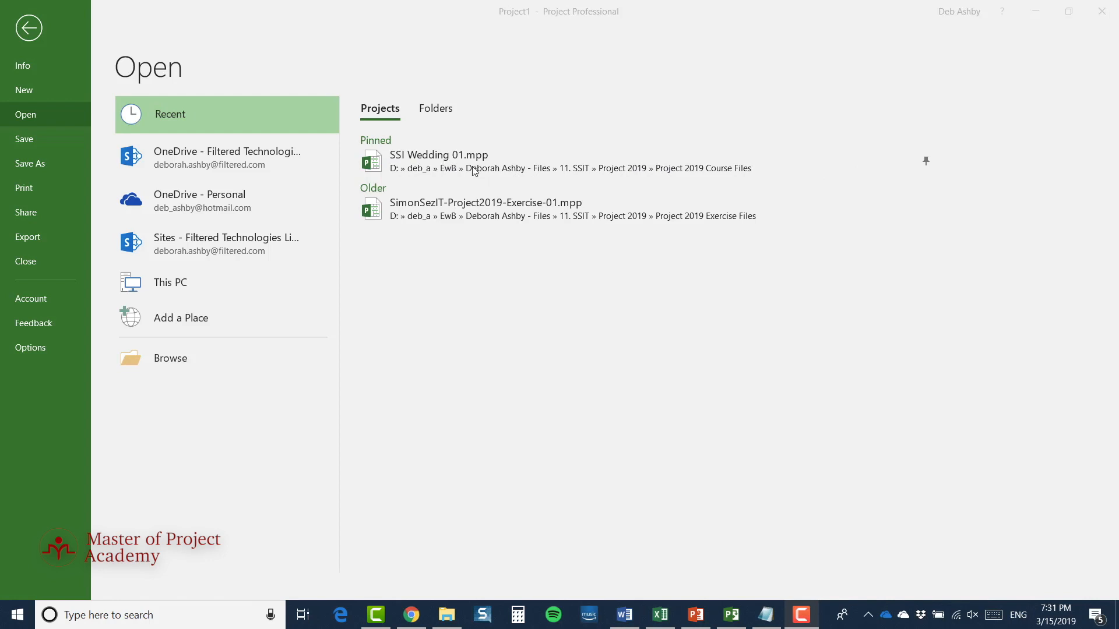
Step: Open the pinned project SSI Wedding 01.mpp and set the Planning task's duration to 3 days
{"action": "left_click", "coordinate": [440, 165]}
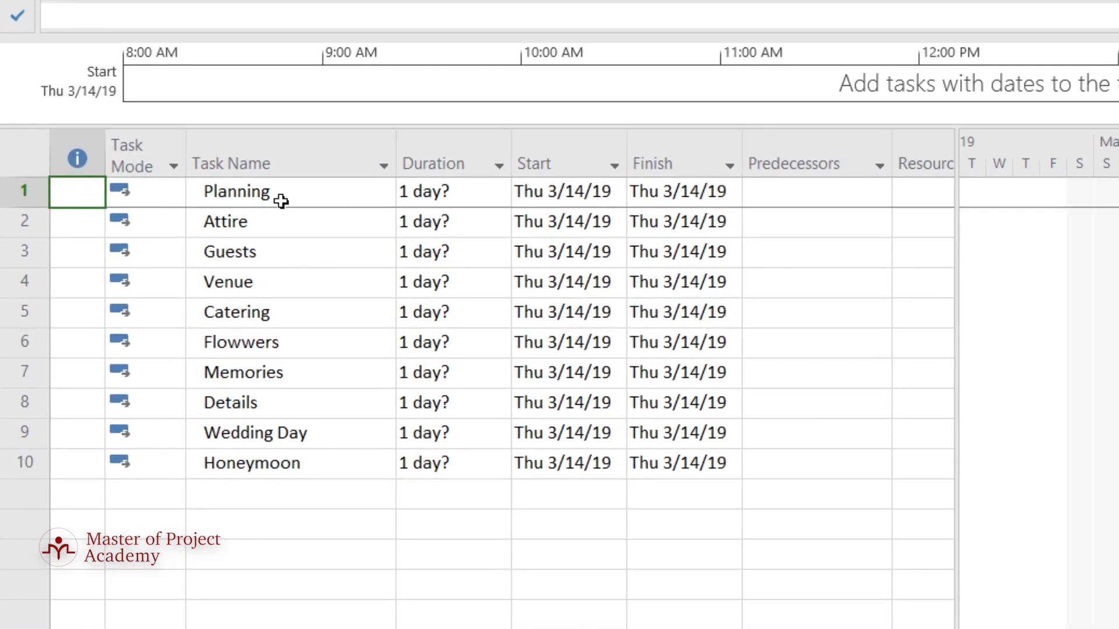
{"action": "left_click", "coordinate": [447, 197]}
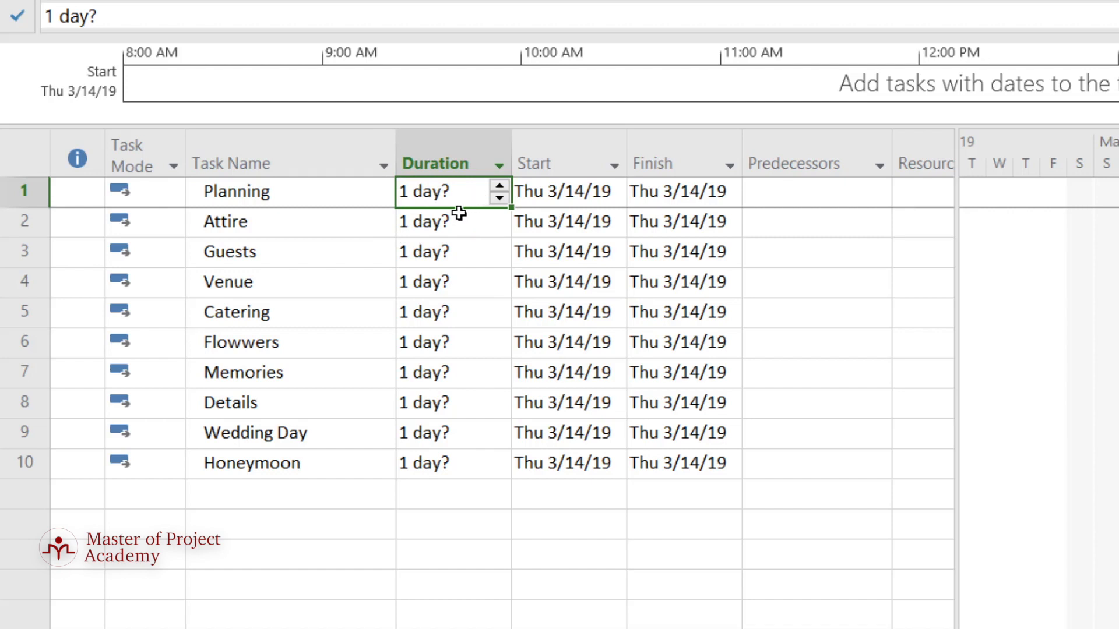
{"action": "left_click", "coordinate": [499, 185]}
{"action": "left_click", "coordinate": [499, 185]}
{"action": "left_click", "coordinate": [499, 185]}
{"action": "left_click", "coordinate": [499, 184]}
{"action": "left_click", "coordinate": [499, 185]}
{"action": "left_click", "coordinate": [503, 196]}
{"action": "left_click", "coordinate": [502, 196]}
{"action": "left_click", "coordinate": [502, 196]}
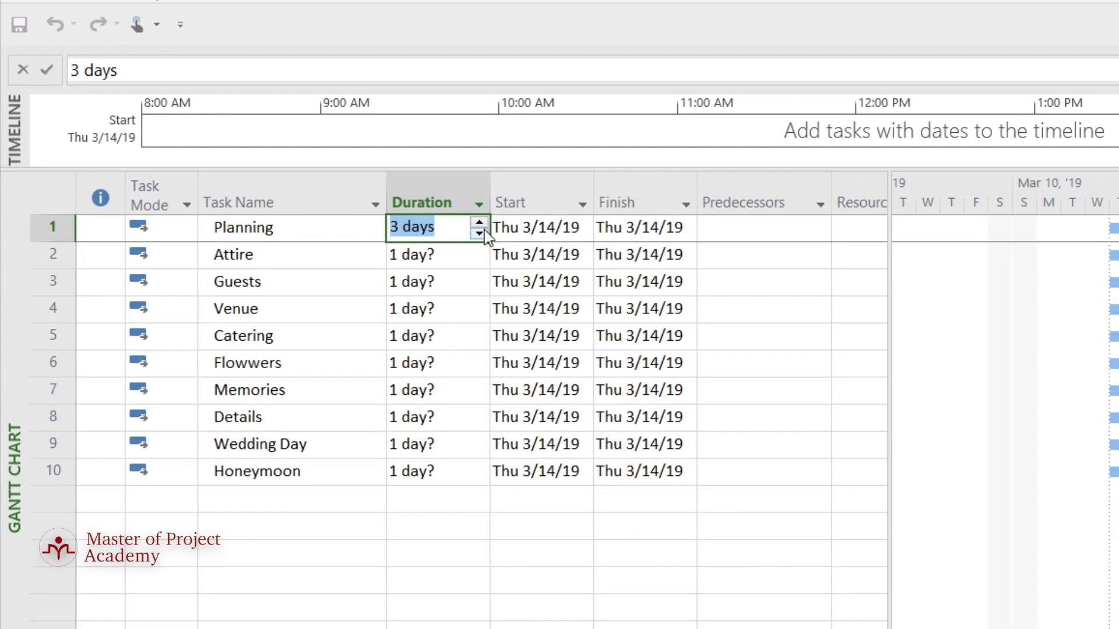
Step: Set the Attire task's duration to 3 days
{"action": "left_click", "coordinate": [428, 255]}
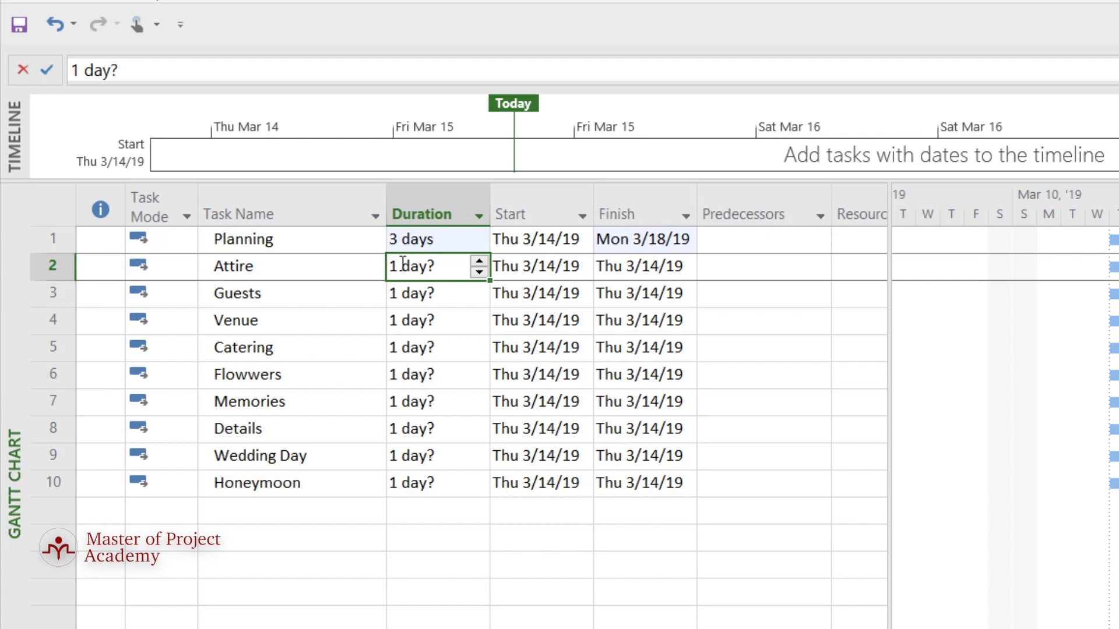
{"action": "left_click", "coordinate": [449, 267]}
{"action": "left_click_drag", "start_coordinate": [449, 268], "coordinate": [392, 265]}
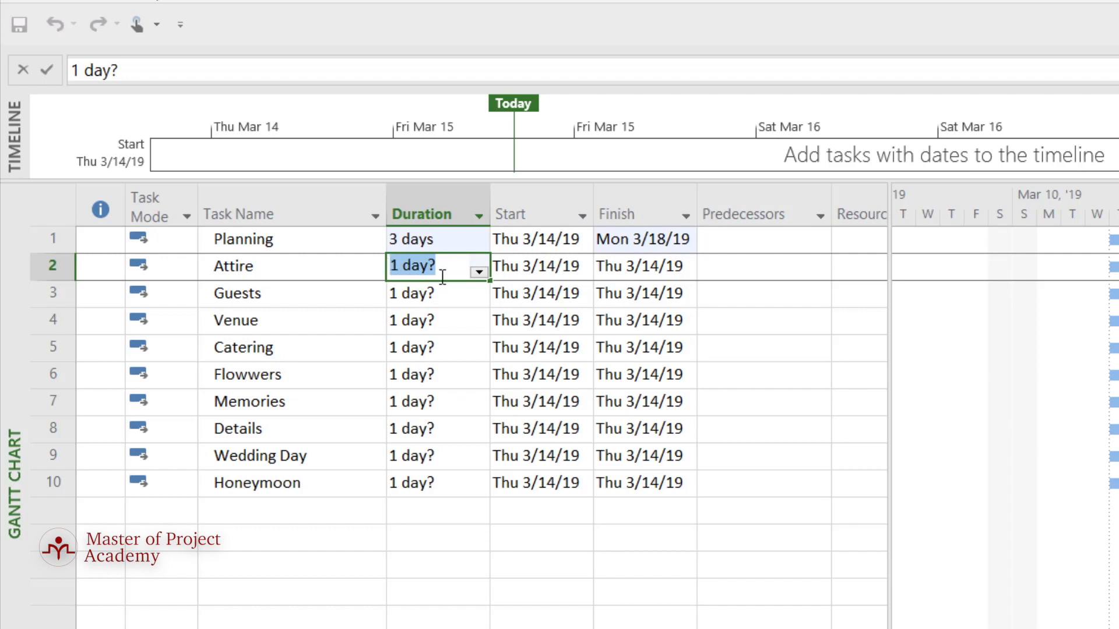
{"action": "type", "text": "3 dayss"}
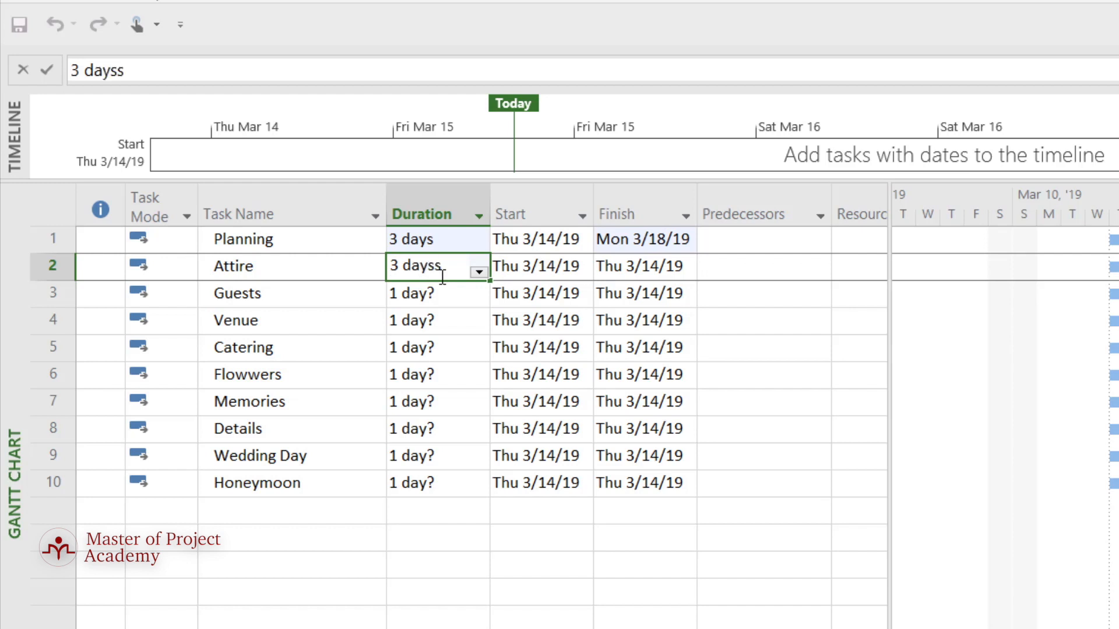
{"action": "key", "text": "BackSpace"}
{"action": "left_click", "coordinate": [48, 70]}
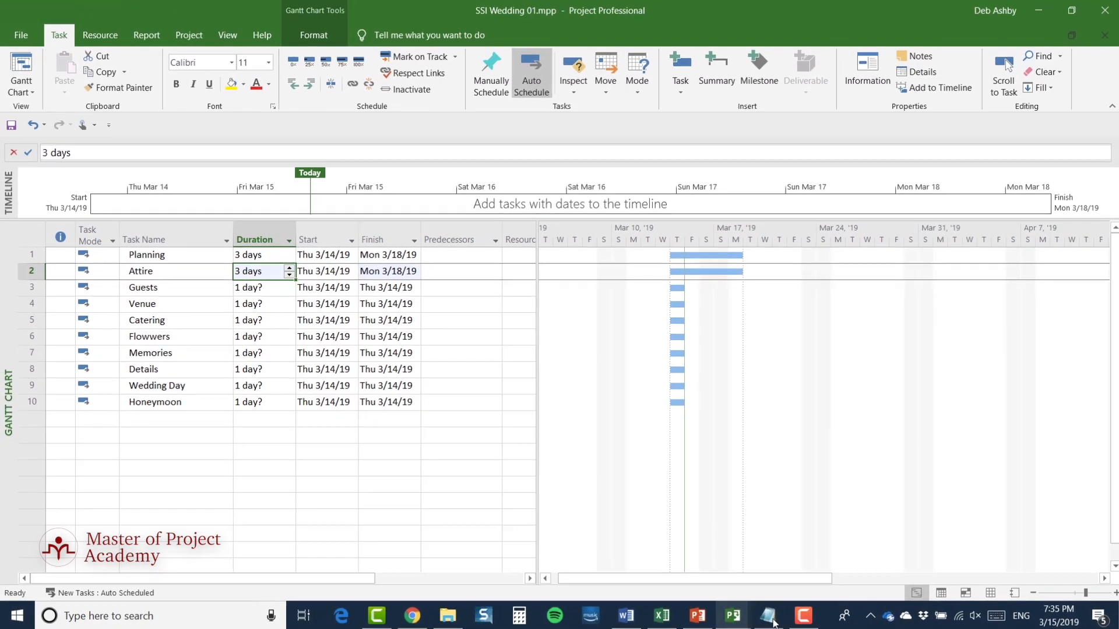
Step: Set the project's start date to Fri 3/1/19 in the Project Information settings
{"action": "left_click", "coordinate": [318, 237]}
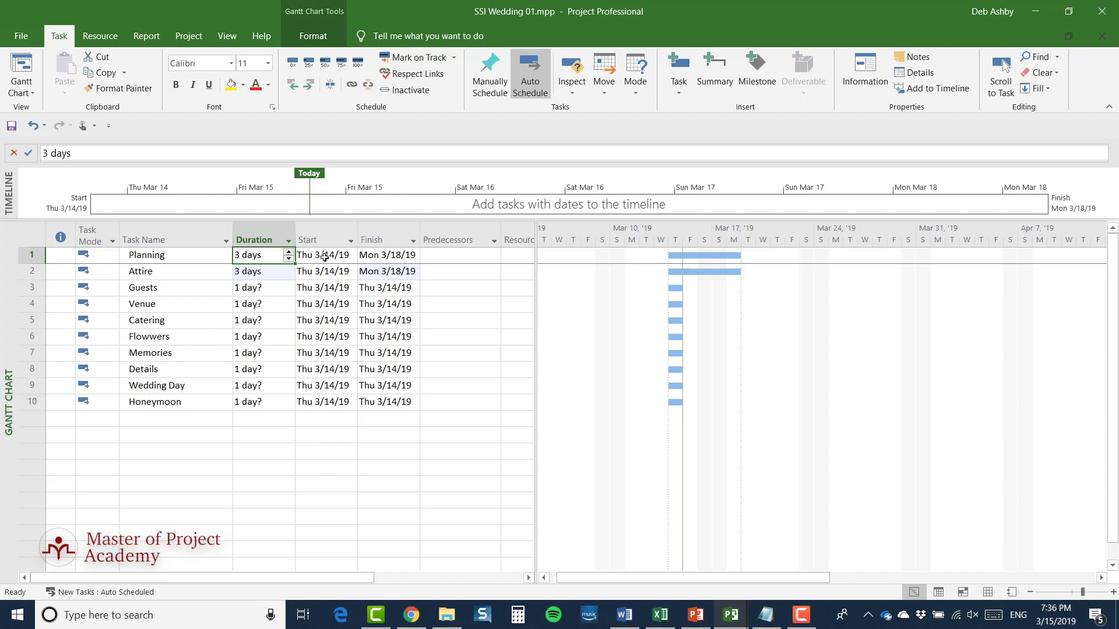
{"action": "left_click", "coordinate": [186, 38]}
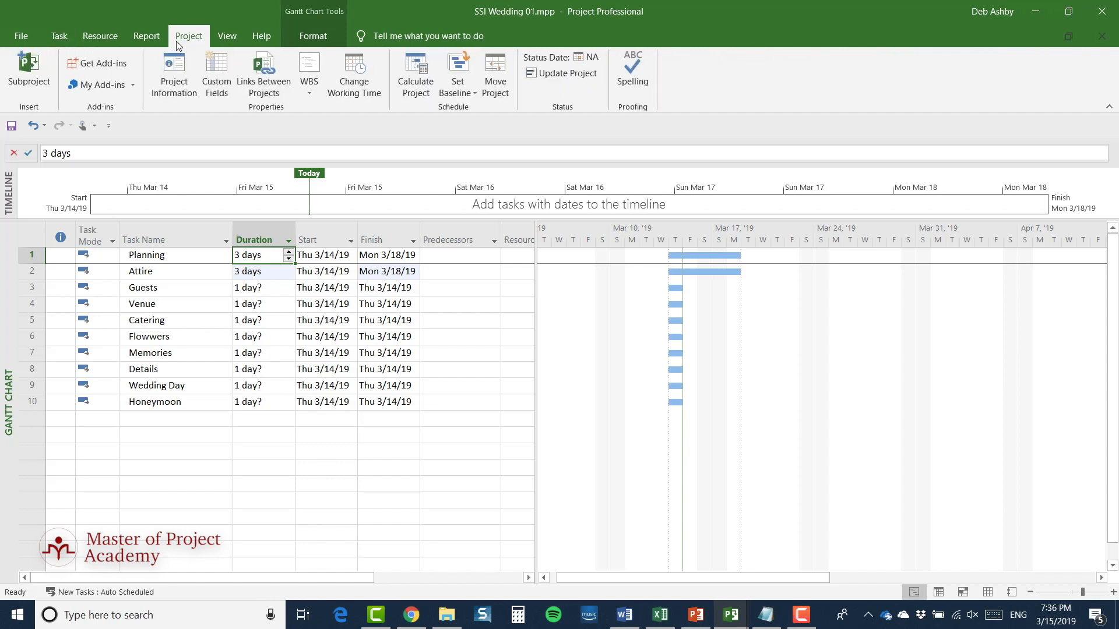
{"action": "left_click", "coordinate": [175, 80]}
{"action": "left_click_drag", "start_coordinate": [485, 148], "coordinate": [553, 167]}
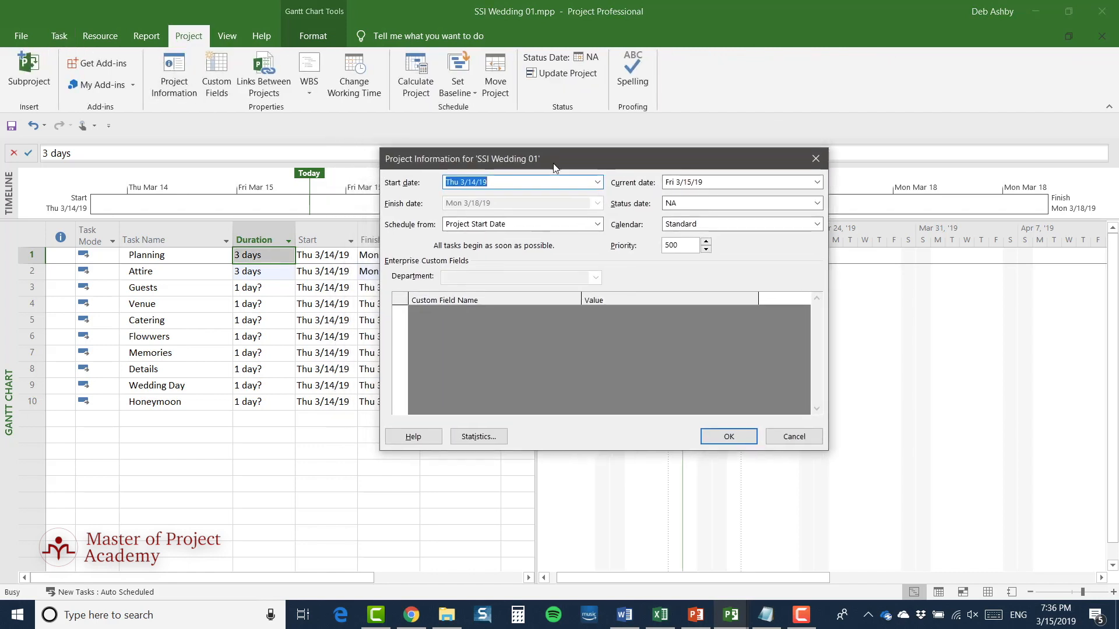
{"action": "left_click", "coordinate": [487, 181]}
{"action": "left_click", "coordinate": [597, 182]}
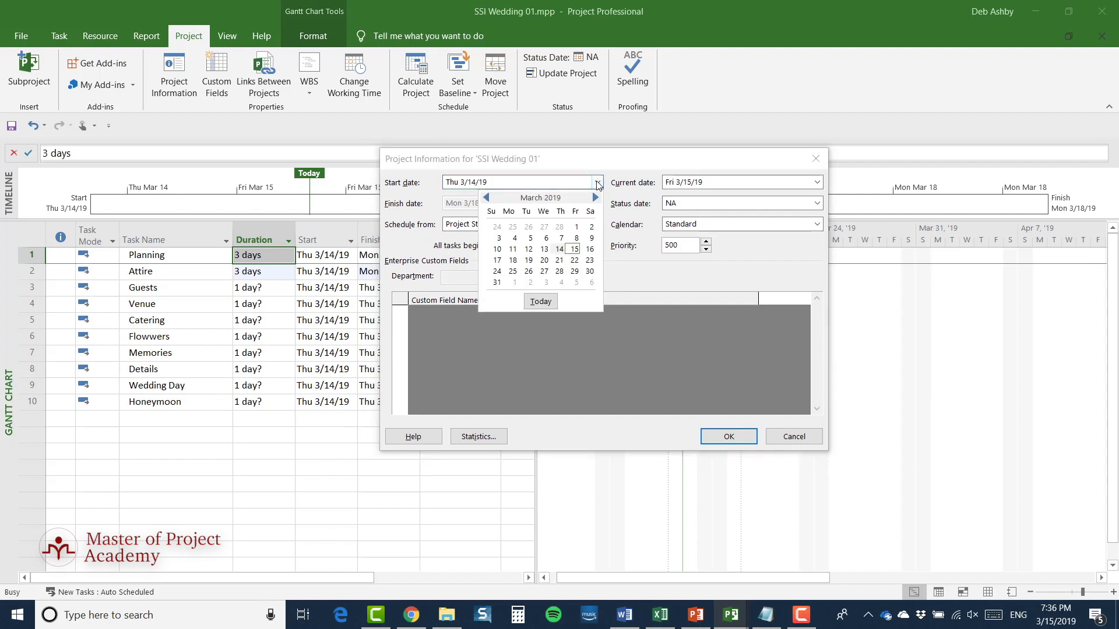
{"action": "left_click", "coordinate": [576, 227]}
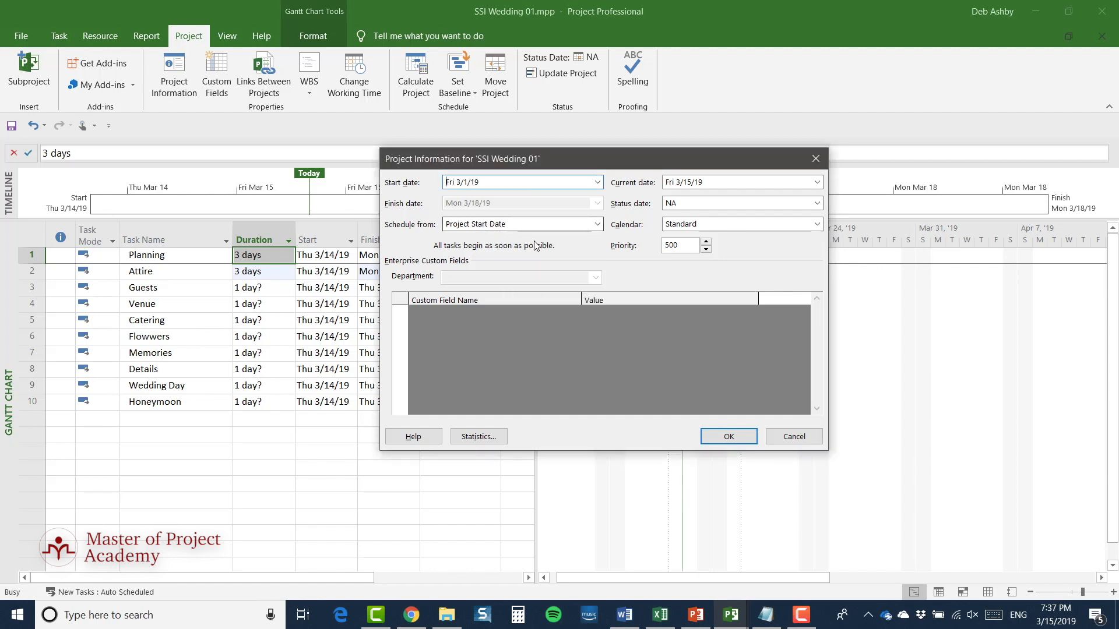
{"action": "left_click", "coordinate": [725, 439]}
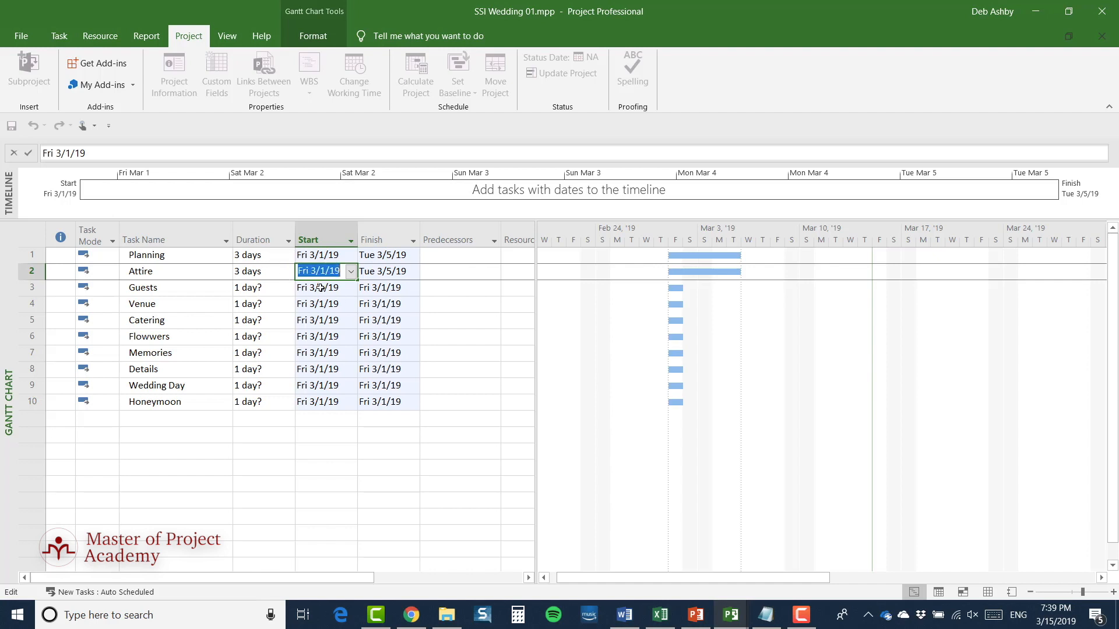
Step: Set the Attire task's start date to Mon 4/15/19
{"action": "left_click", "coordinate": [351, 273]}
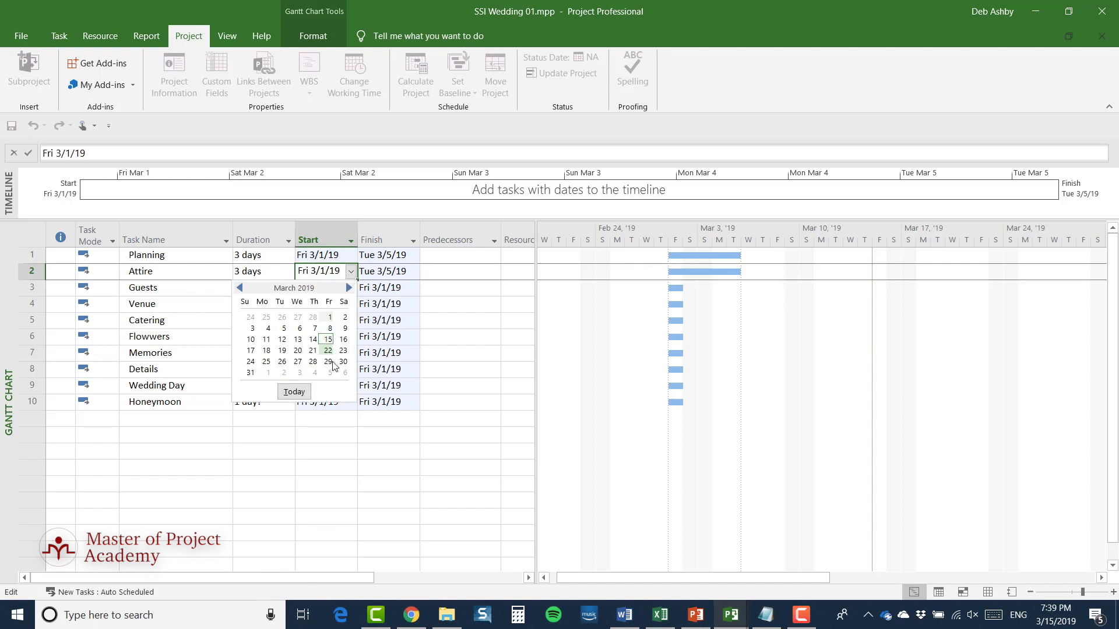
{"action": "left_click", "coordinate": [348, 287]}
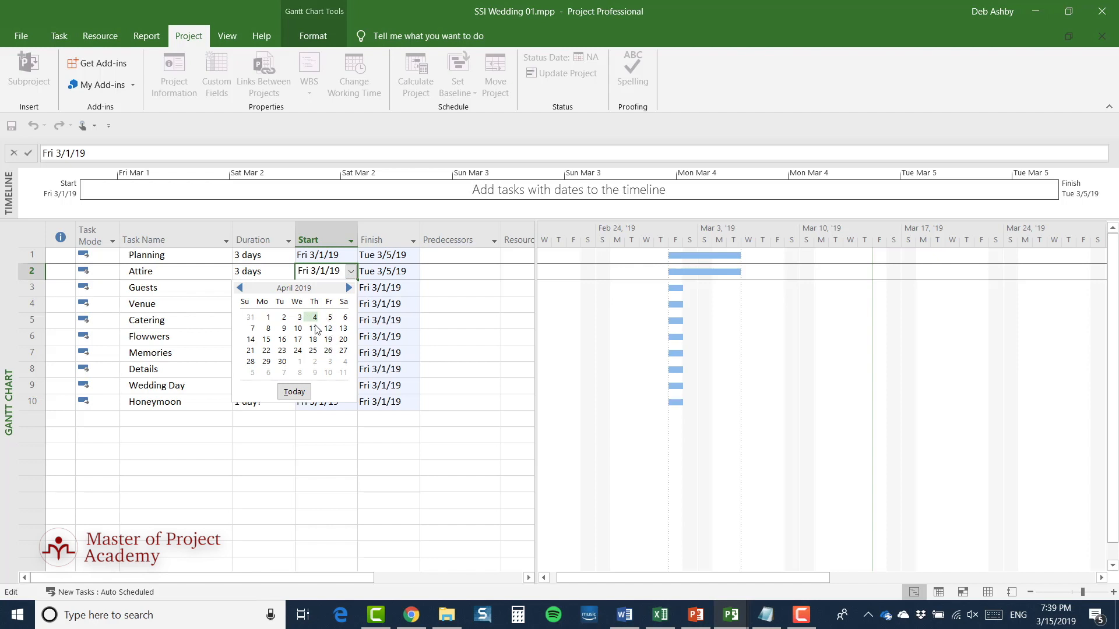
{"action": "left_click", "coordinate": [266, 339]}
{"action": "key", "text": "Left"}
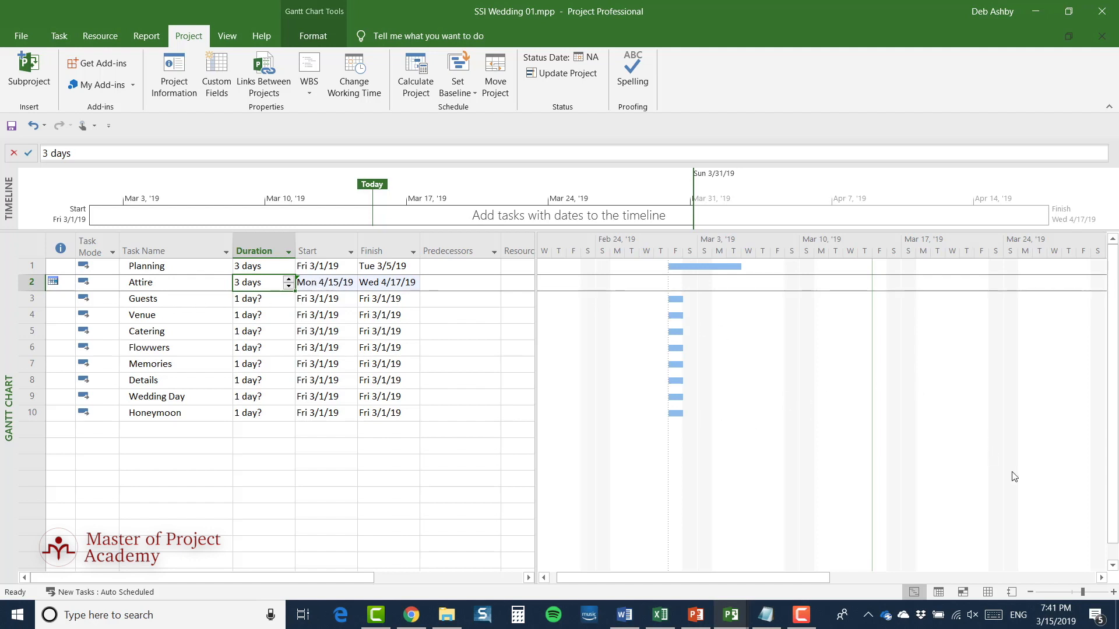
{"action": "left_click", "coordinate": [1030, 592]}
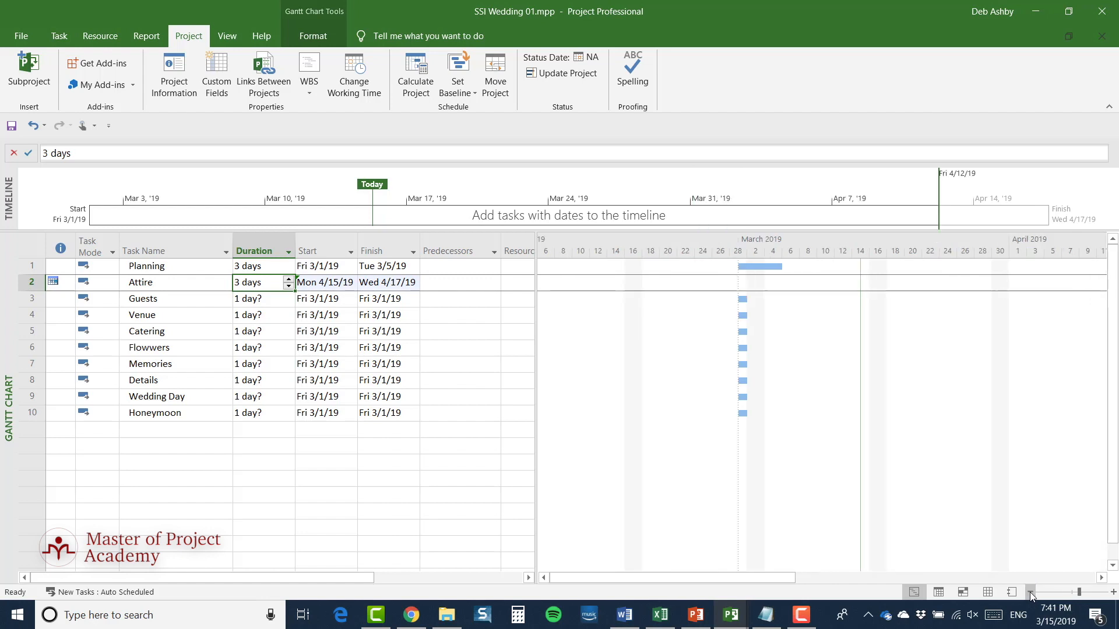
{"action": "left_click", "coordinate": [1029, 592]}
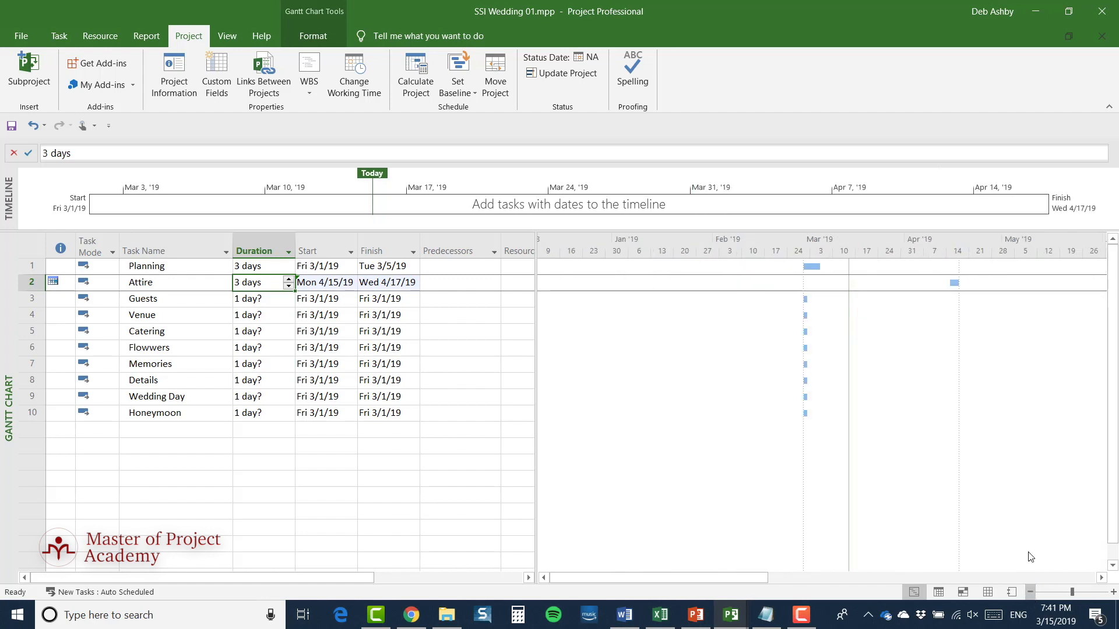
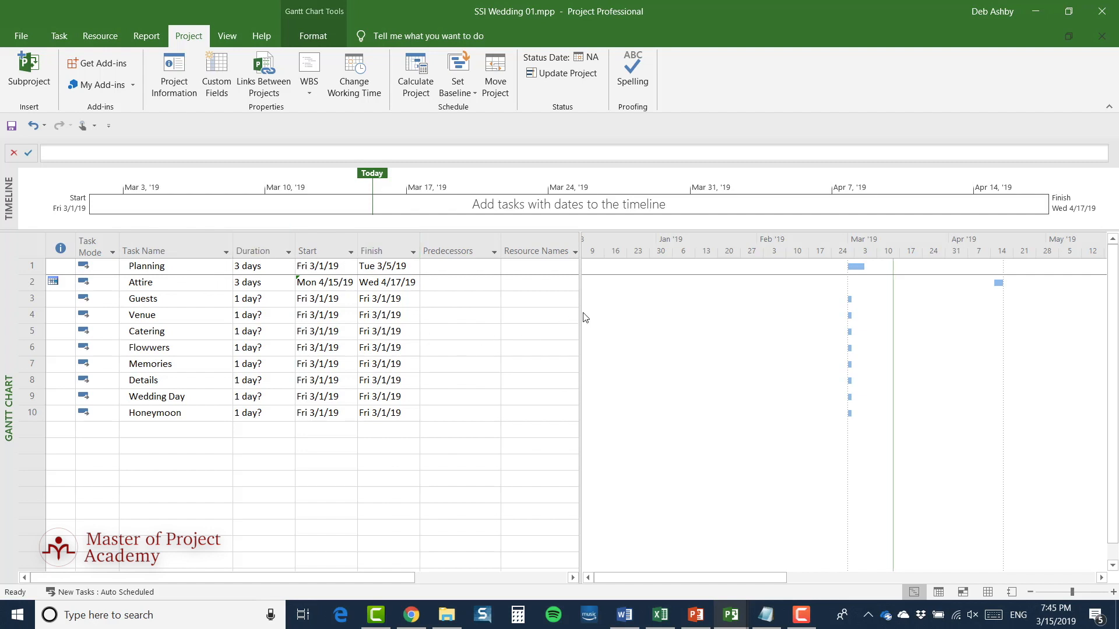
Step: Add a Work column to the task table after Resource Names
{"action": "left_click_drag", "start_coordinate": [579, 317], "coordinate": [721, 323]}
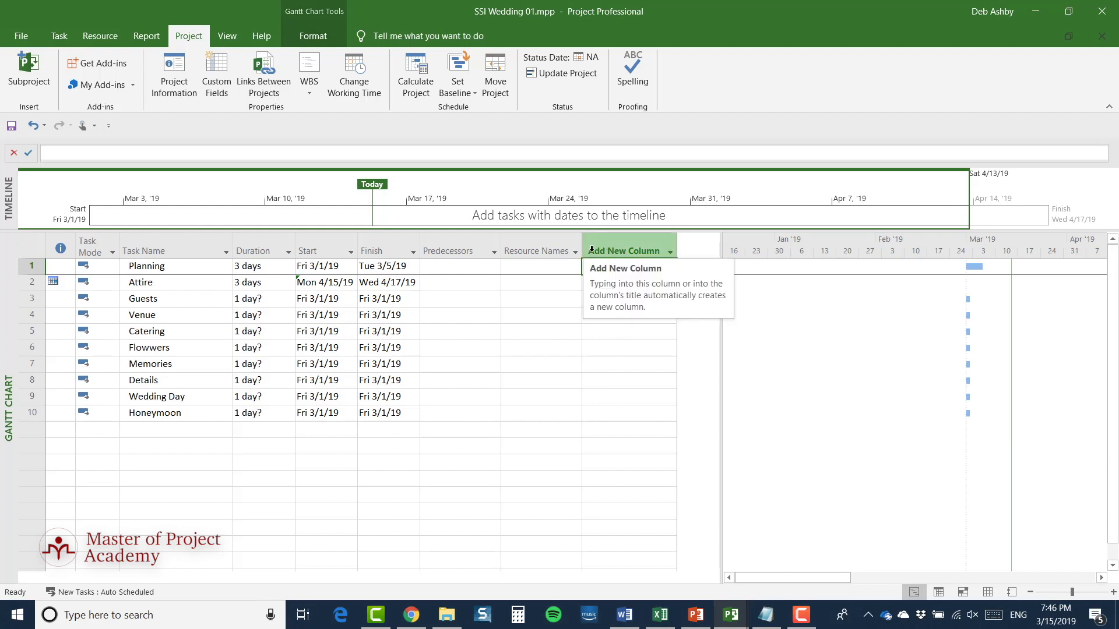
{"action": "left_click", "coordinate": [670, 252]}
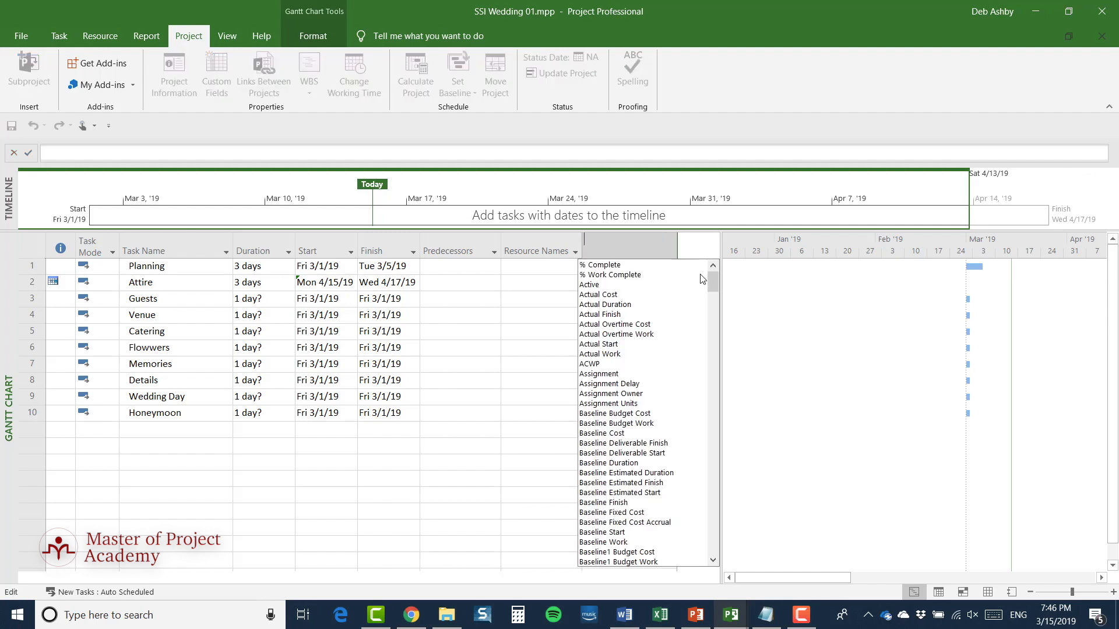
{"action": "left_click_drag", "start_coordinate": [712, 279], "coordinate": [717, 305]}
{"action": "scroll", "coordinate": [663, 385], "scroll_direction": "down", "scroll_amount": 4}
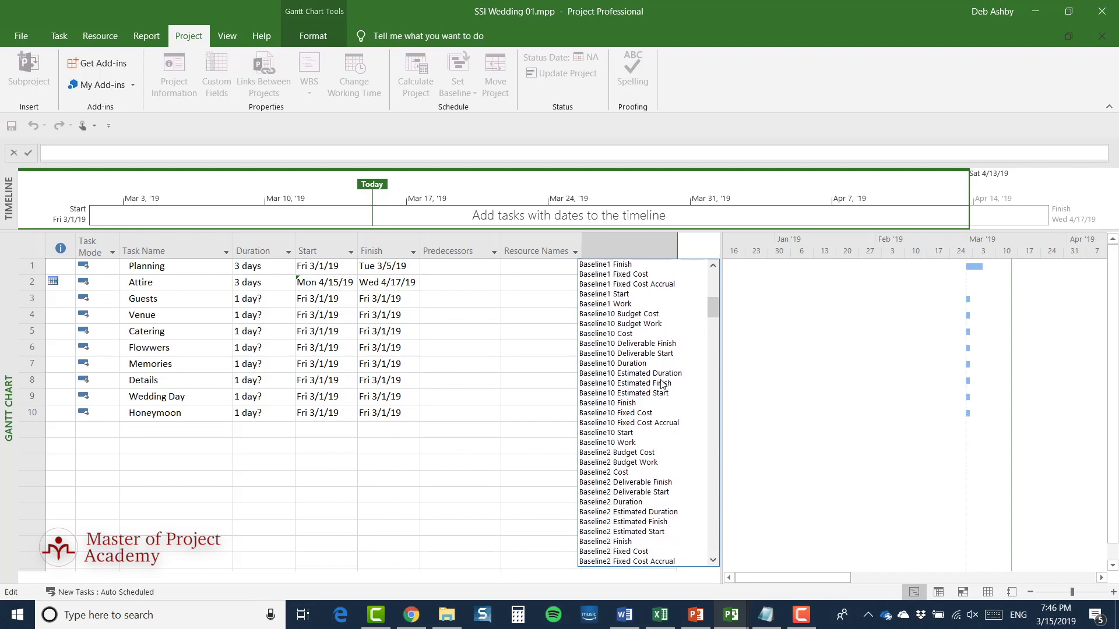
{"action": "left_click_drag", "start_coordinate": [713, 307], "coordinate": [712, 545]}
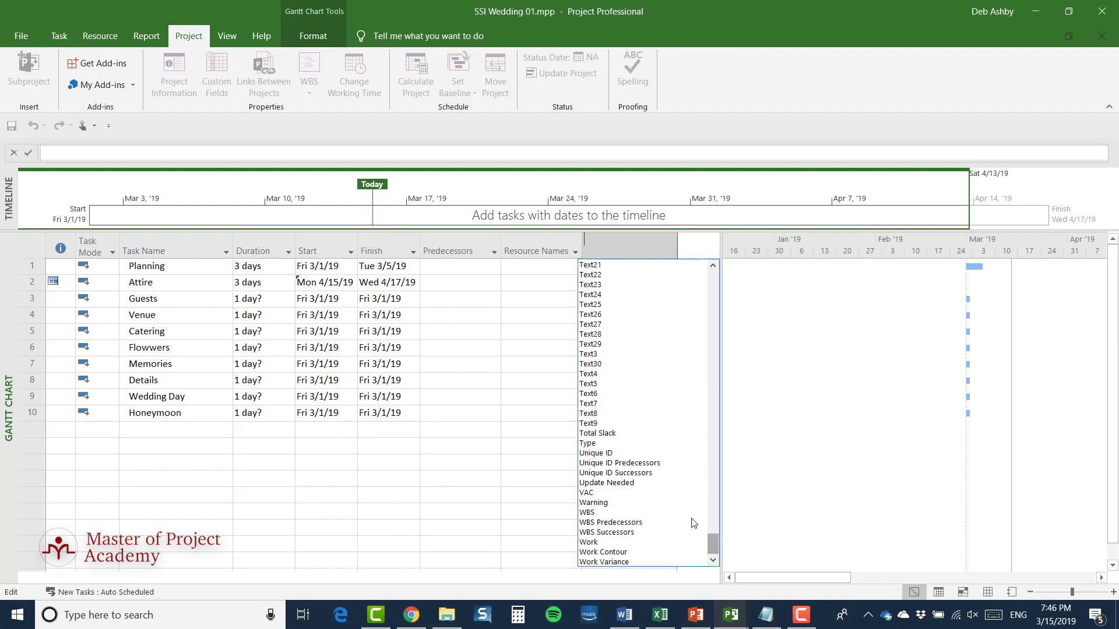
{"action": "left_click", "coordinate": [593, 542]}
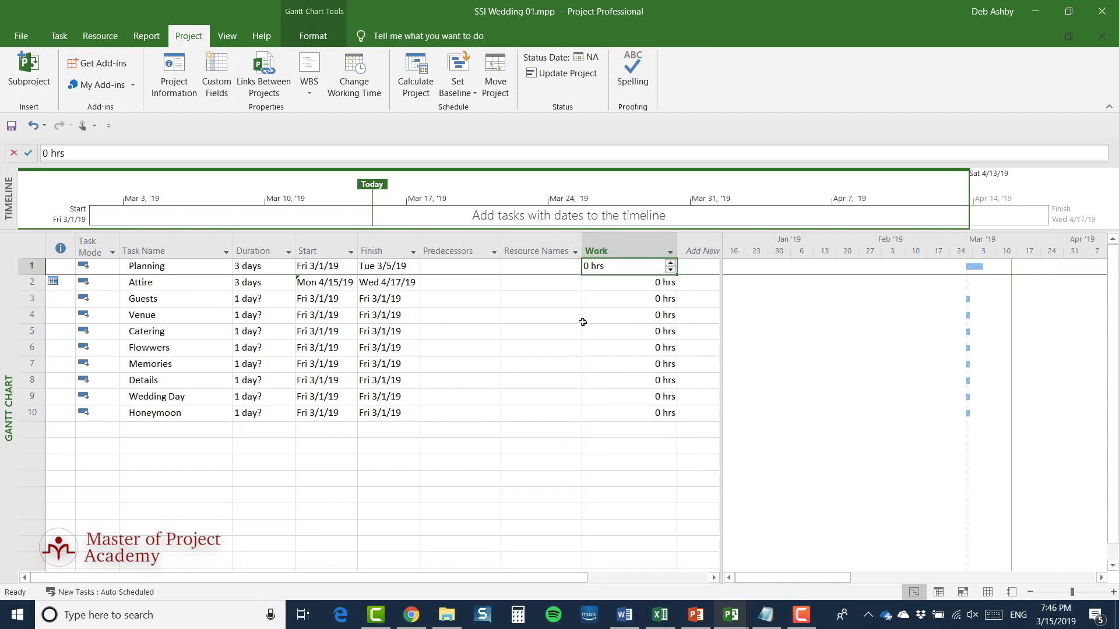
Step: Move the Work column so it sits between the Task Name and Duration columns in the task table
{"action": "left_click", "coordinate": [658, 243]}
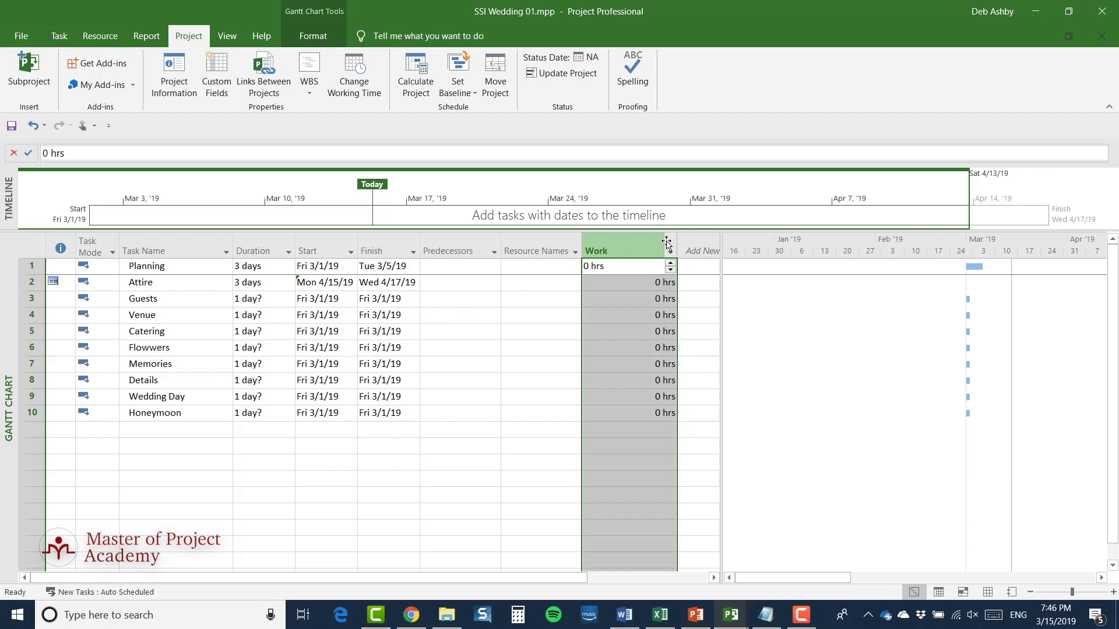
{"action": "left_click_drag", "start_coordinate": [666, 244], "coordinate": [233, 240]}
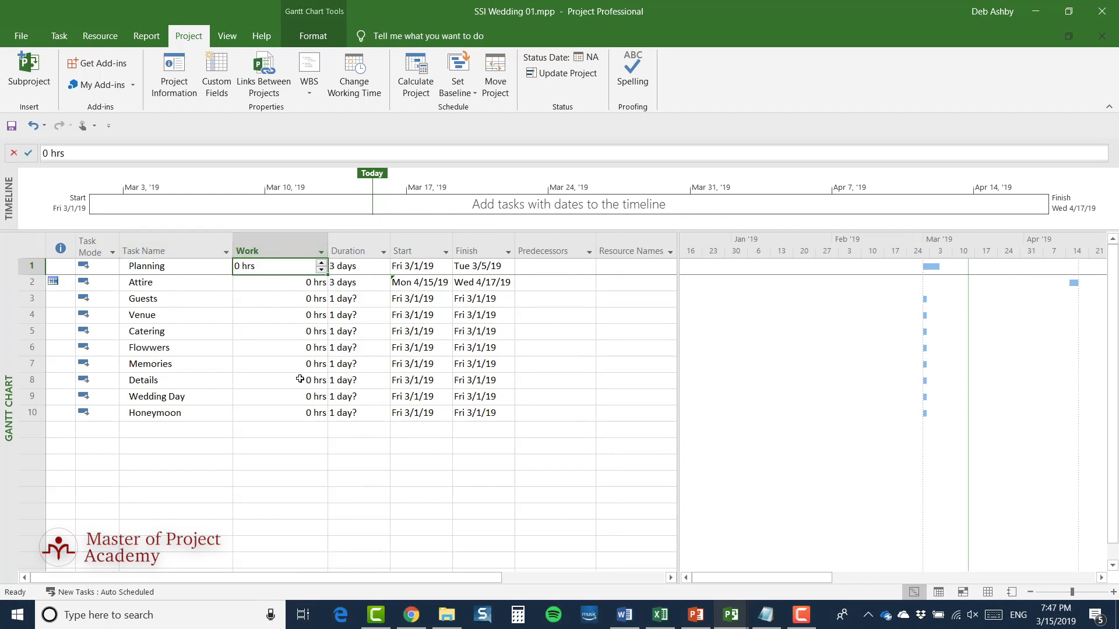
{"action": "left_click", "coordinate": [297, 442]}
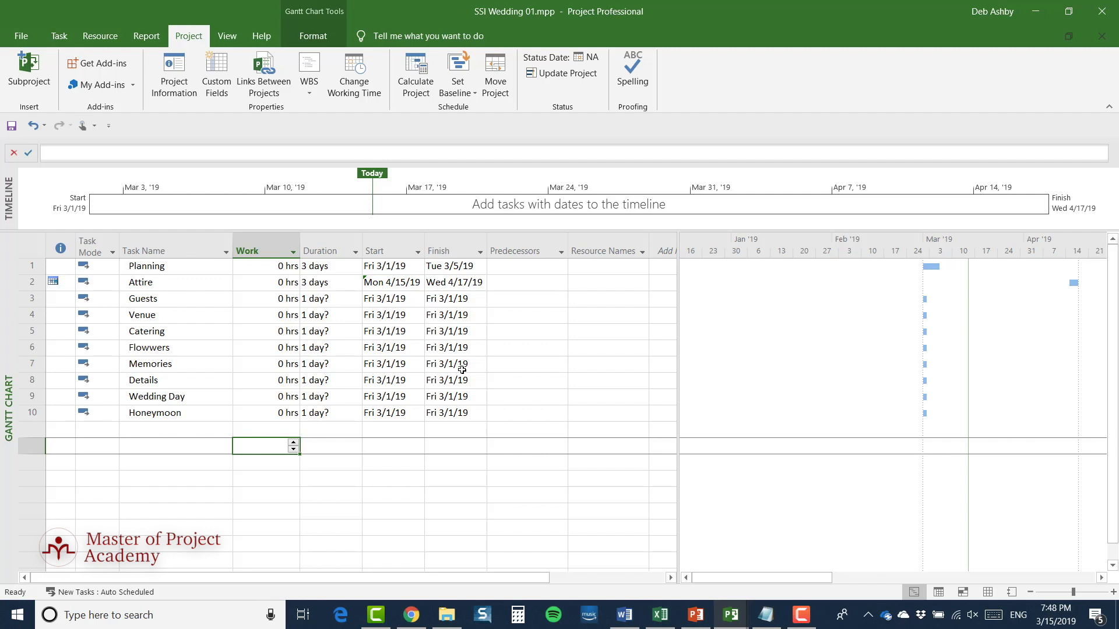
Step: Open the Attire task's Task Information and examine its general settings, including name, duration, schedule mode and dates
{"action": "left_click", "coordinate": [176, 285]}
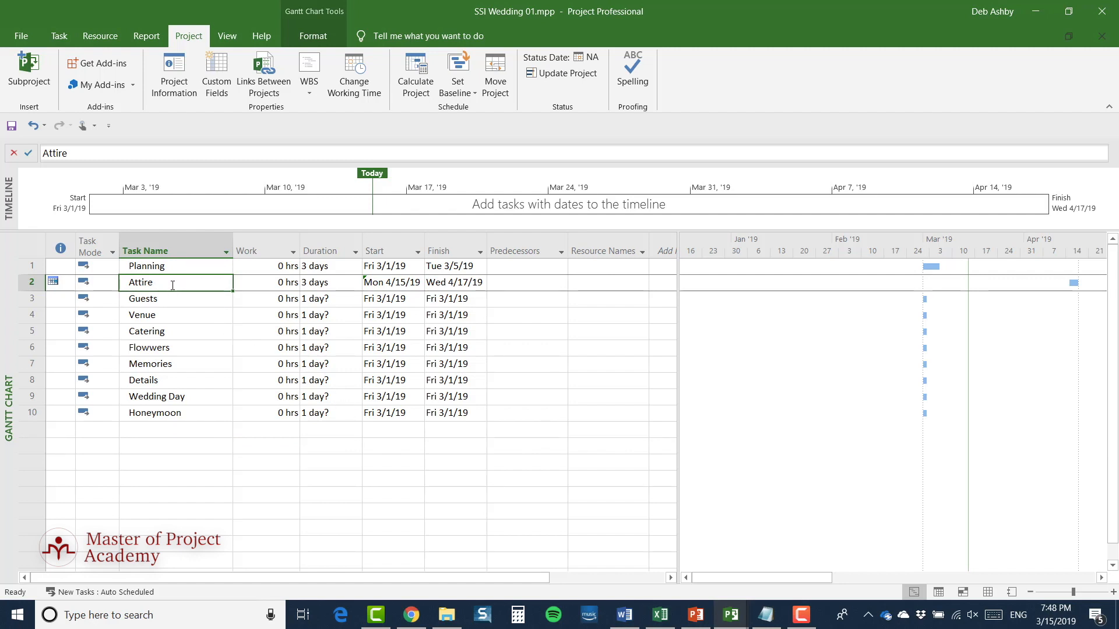
{"action": "right_click", "coordinate": [31, 282]}
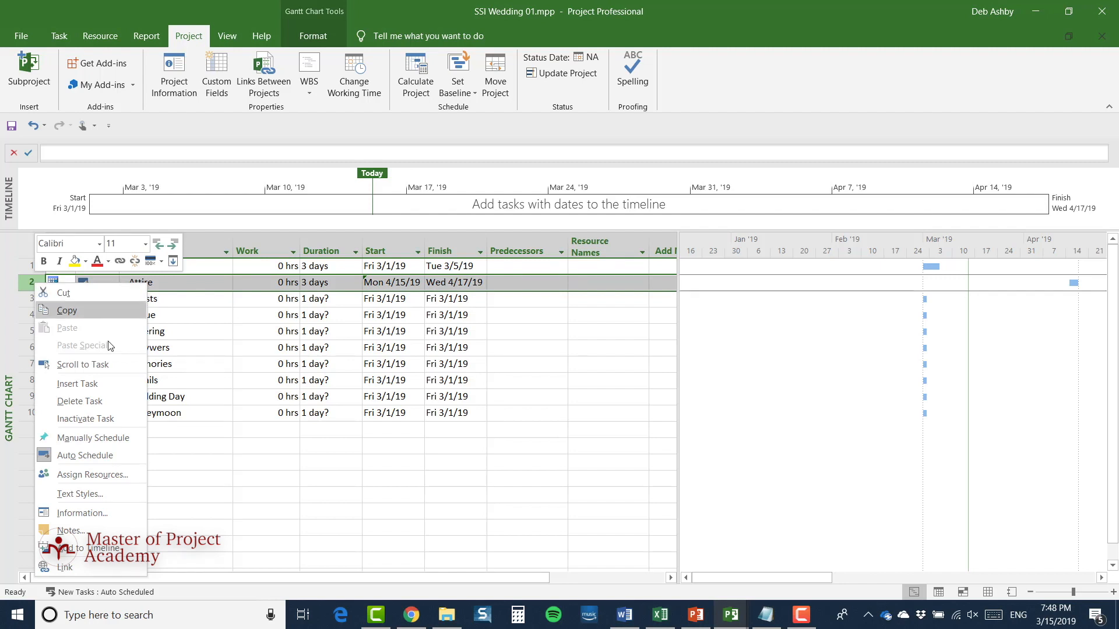
{"action": "left_click", "coordinate": [120, 514]}
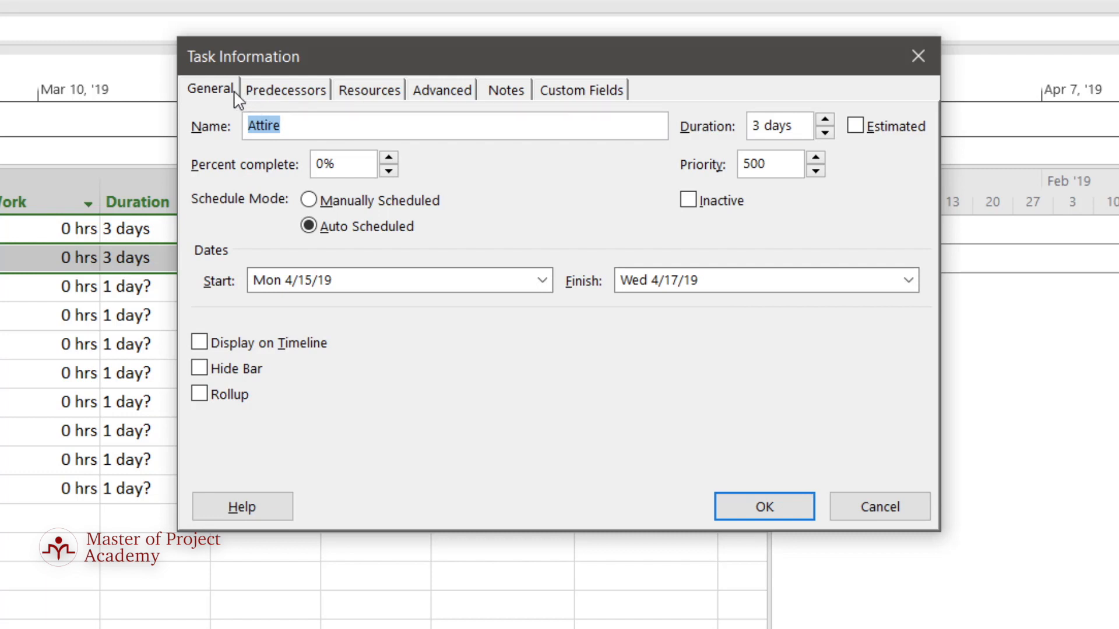
{"action": "left_click", "coordinate": [286, 96]}
{"action": "left_click", "coordinate": [353, 95]}
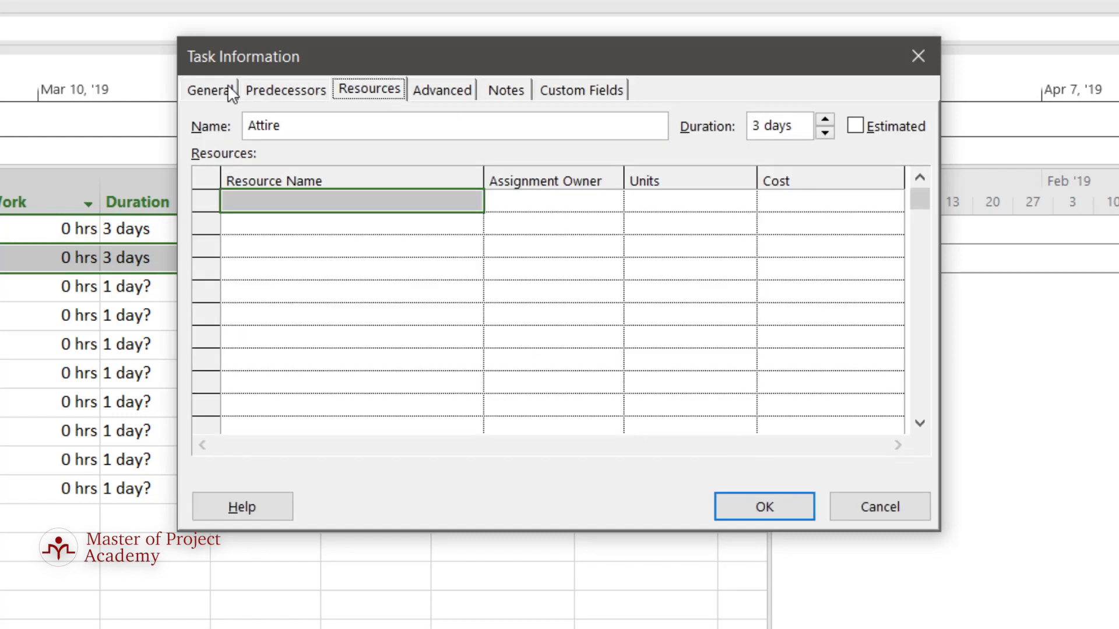
{"action": "left_click", "coordinate": [209, 92]}
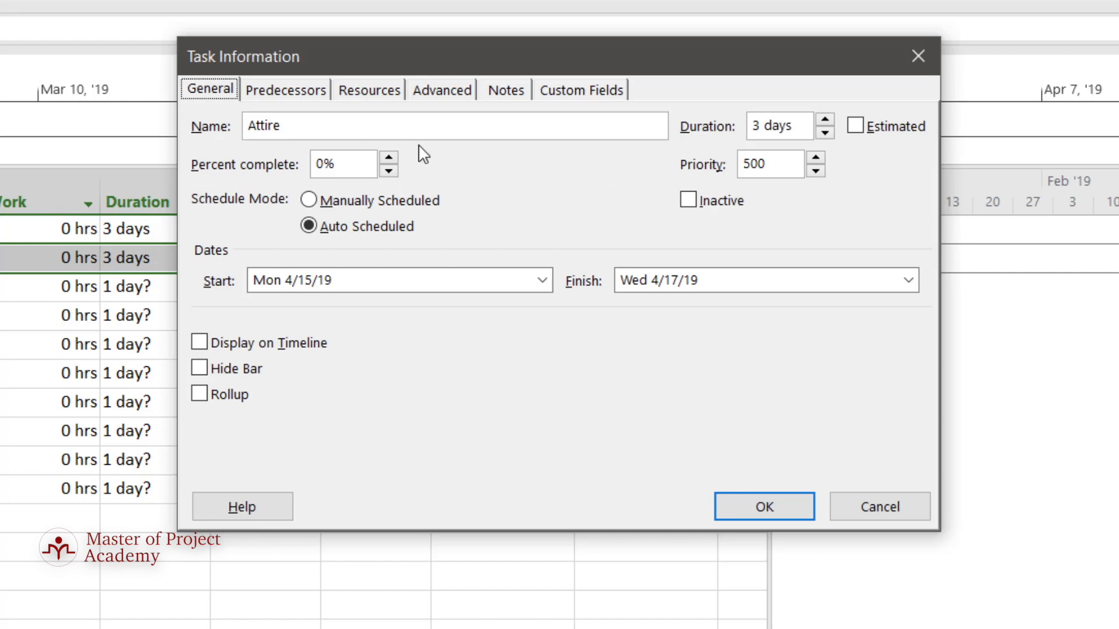
{"action": "left_click", "coordinate": [294, 125]}
{"action": "left_click_drag", "start_coordinate": [294, 126], "coordinate": [239, 119]}
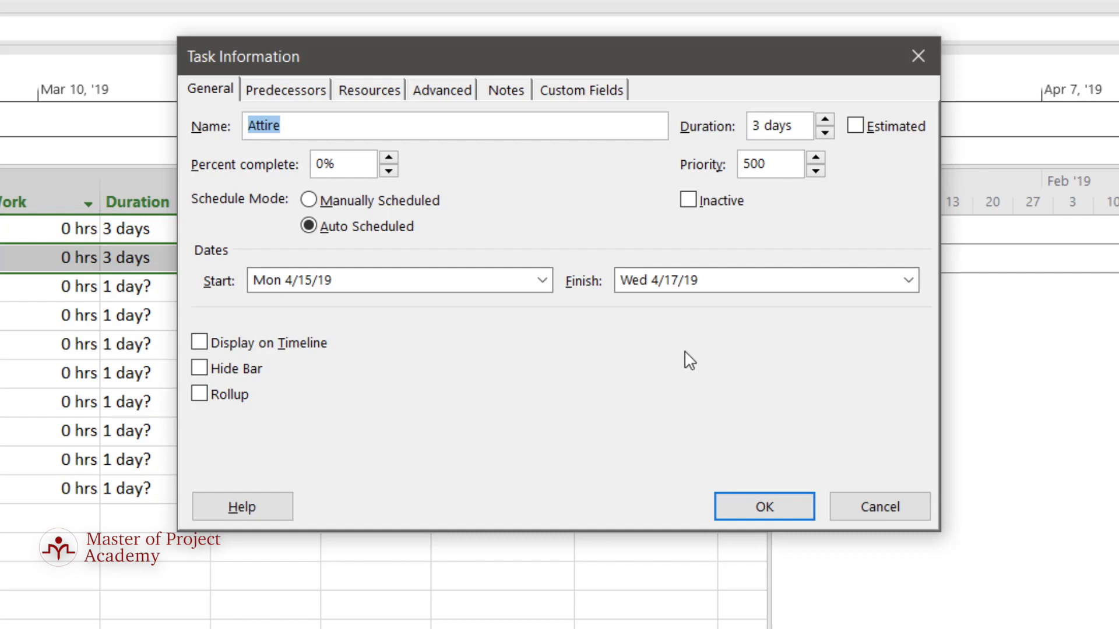
{"action": "key", "text": "shift+Tab"}
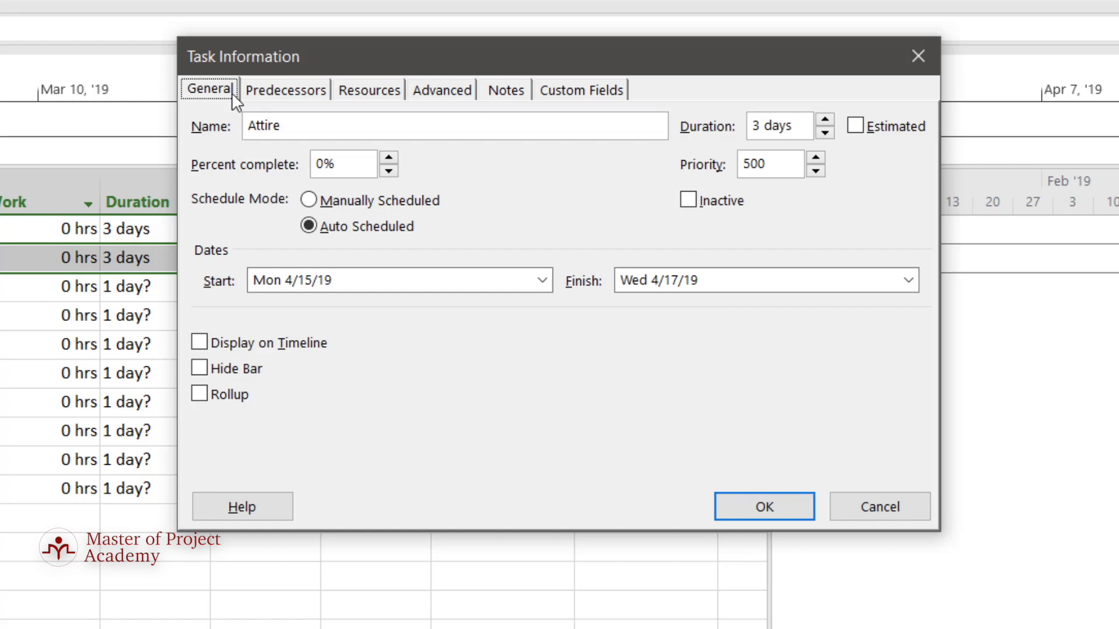
Step: Review the Attire task's predecessors, resources, advanced settings, notes and custom fields, and close Task Information without saving
{"action": "left_click", "coordinate": [279, 95]}
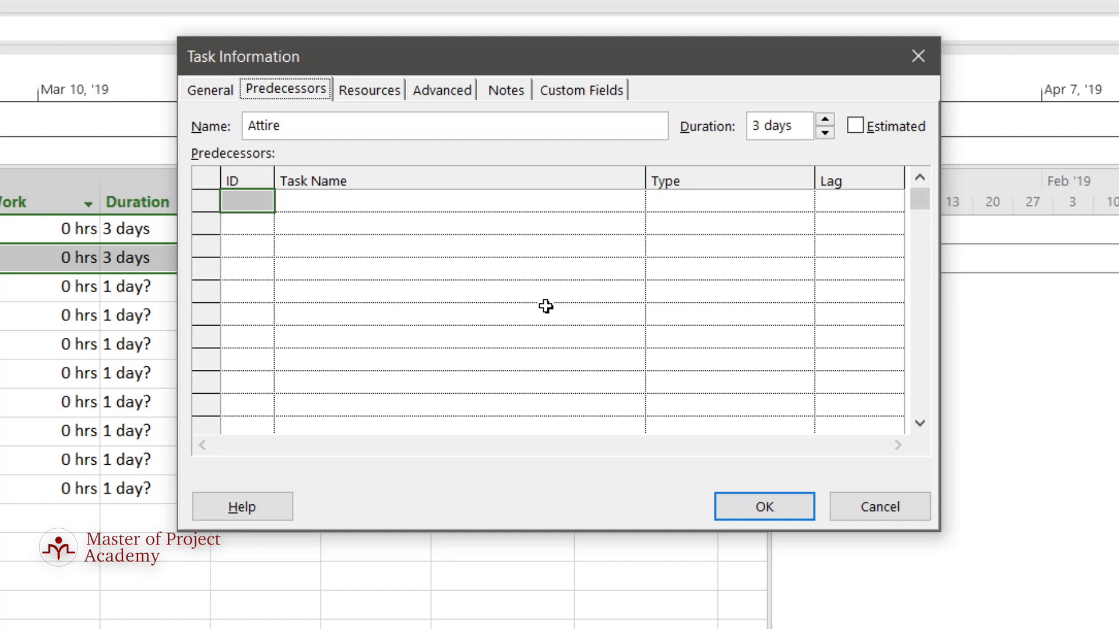
{"action": "left_click", "coordinate": [378, 94]}
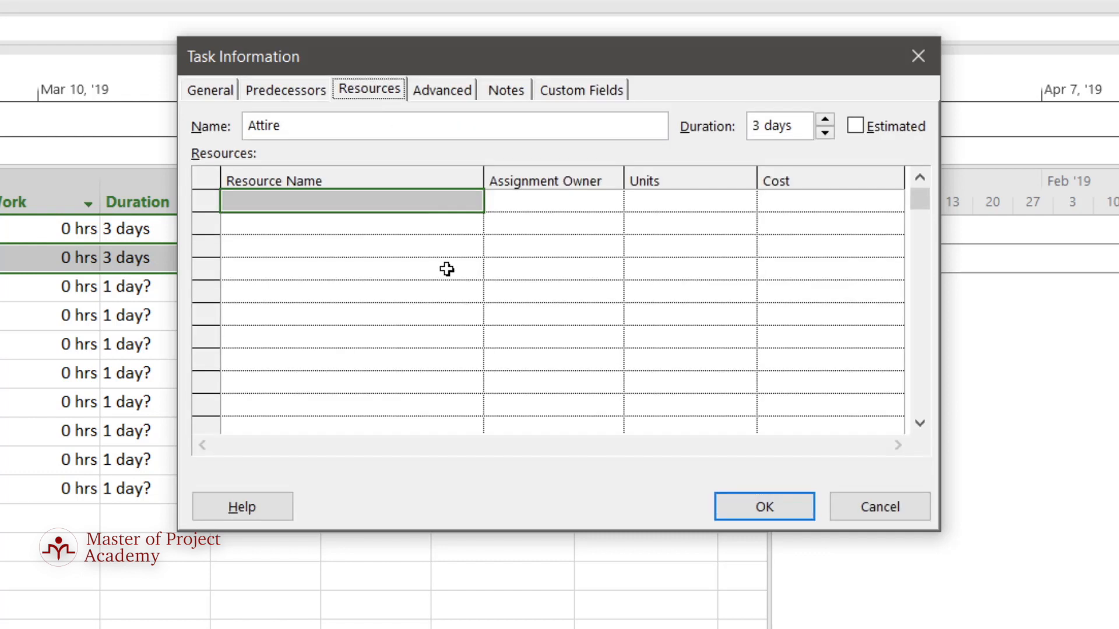
{"action": "left_click", "coordinate": [435, 96]}
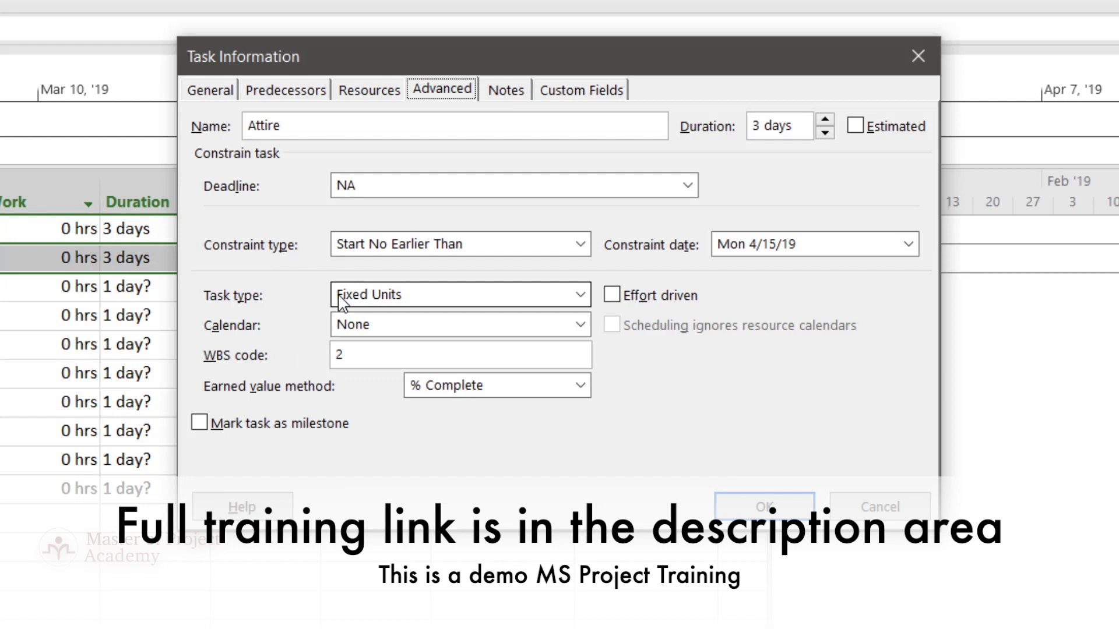
{"action": "left_click", "coordinate": [504, 95]}
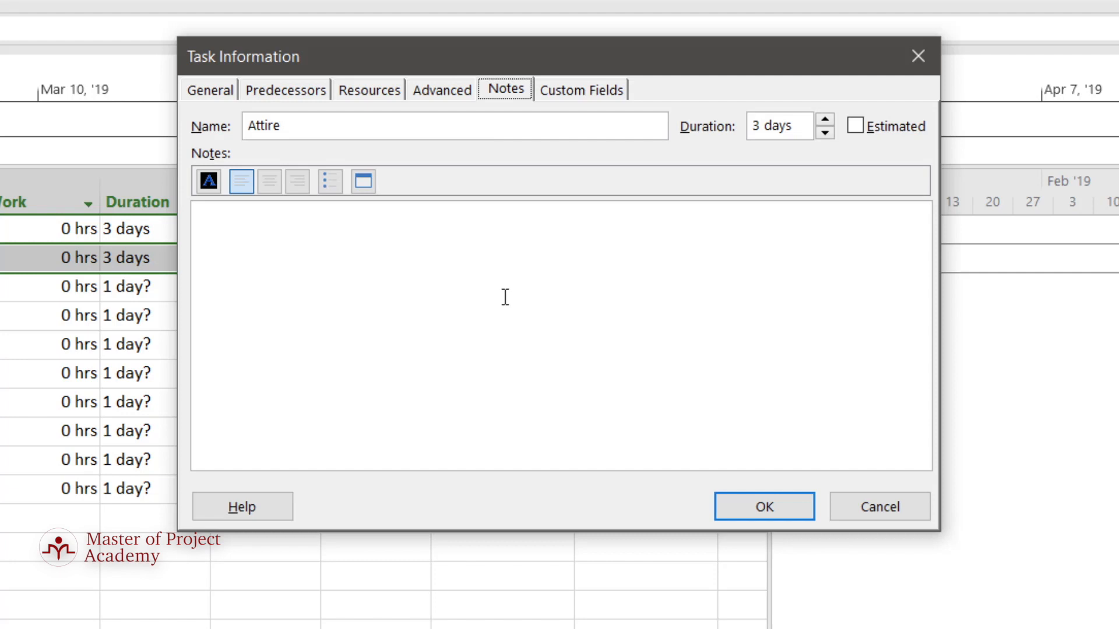
{"action": "left_click", "coordinate": [586, 92]}
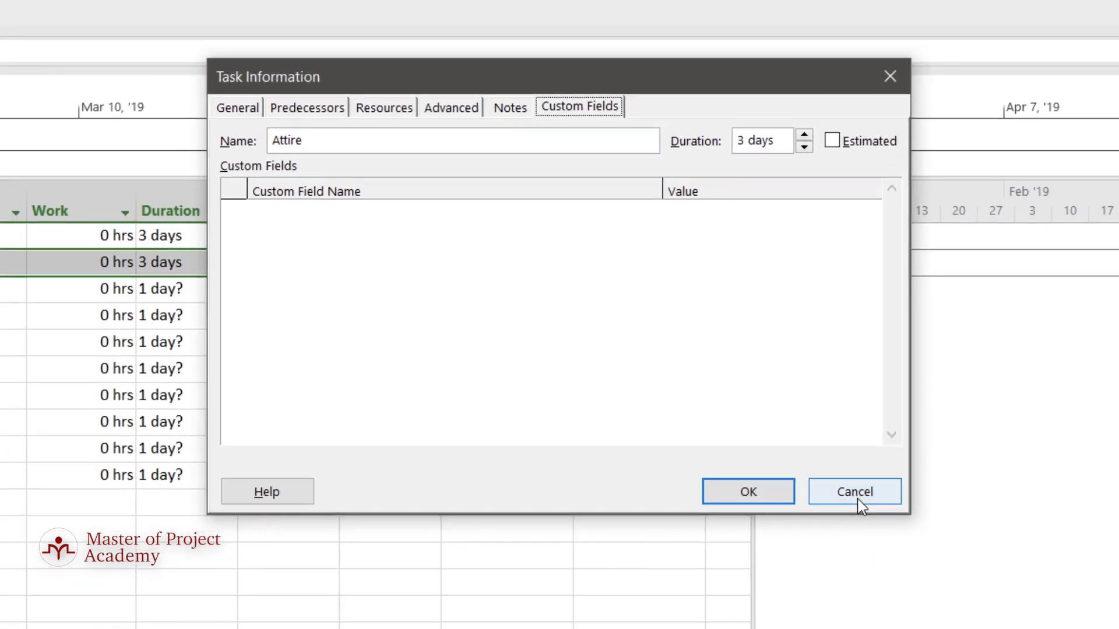
{"action": "left_click", "coordinate": [880, 506]}
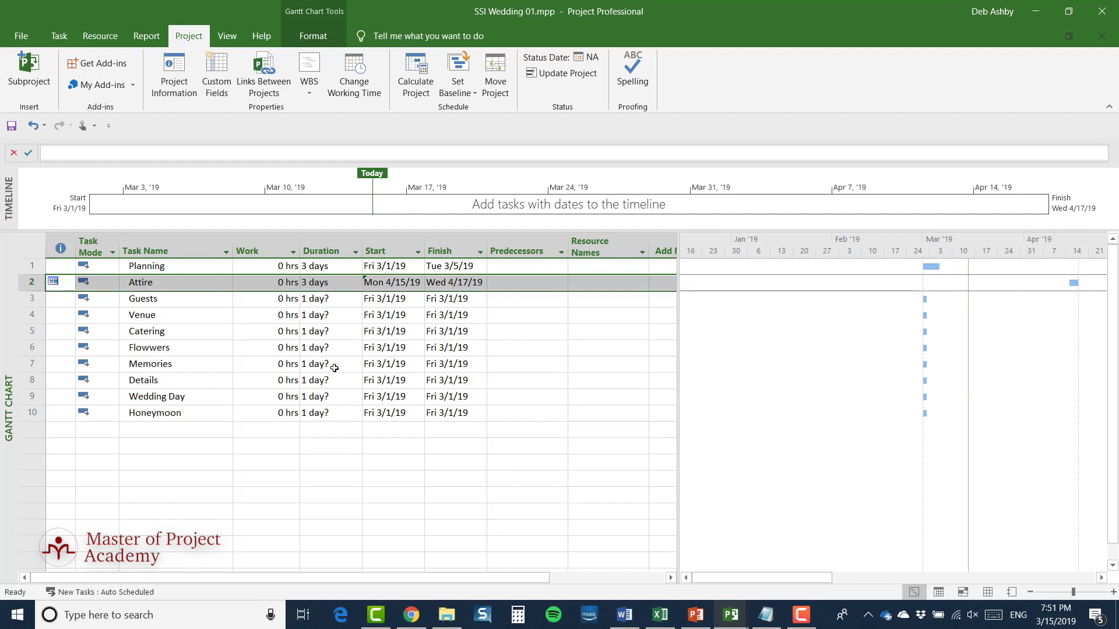
Step: Bring up the Attire task's Task Information again, dismiss it without changes, and reopen it directly from the task
{"action": "left_click", "coordinate": [59, 36]}
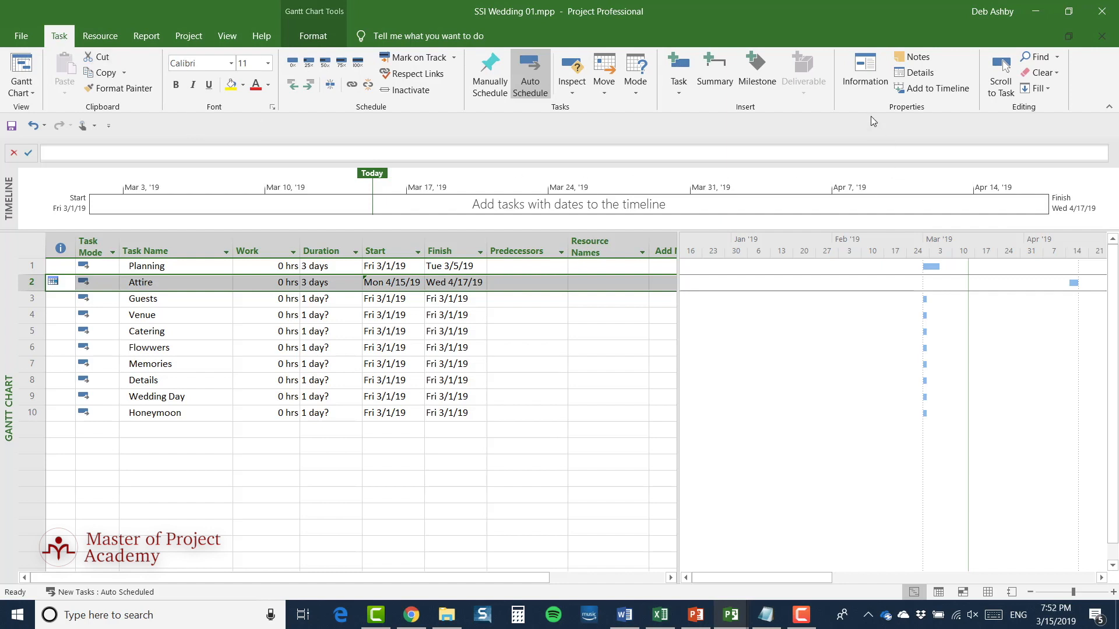
{"action": "left_click", "coordinate": [861, 76]}
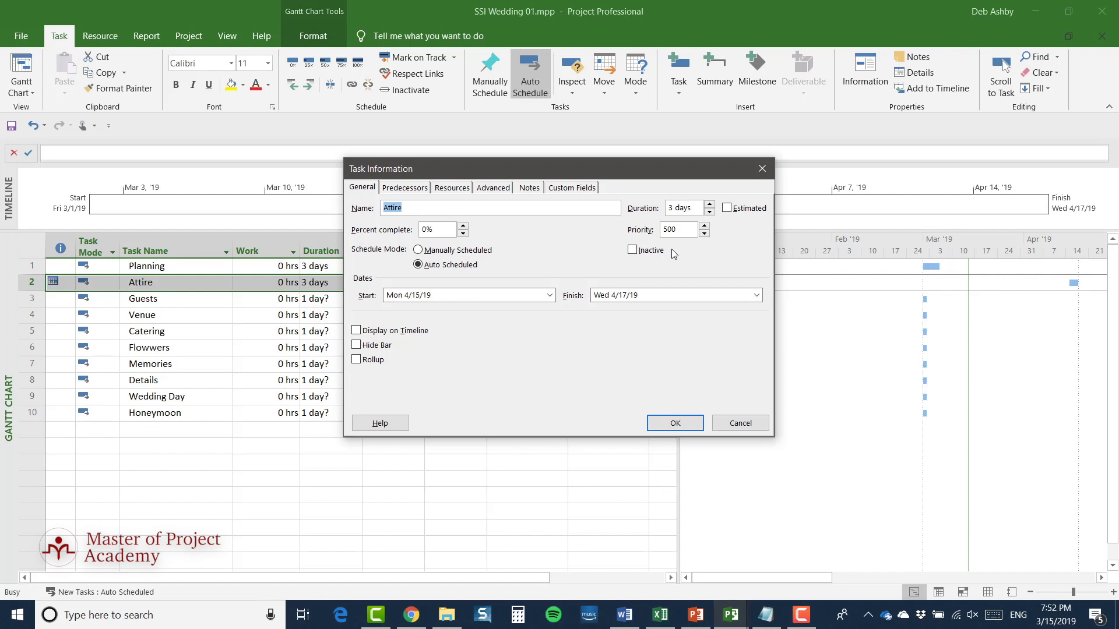
{"action": "left_click", "coordinate": [750, 424]}
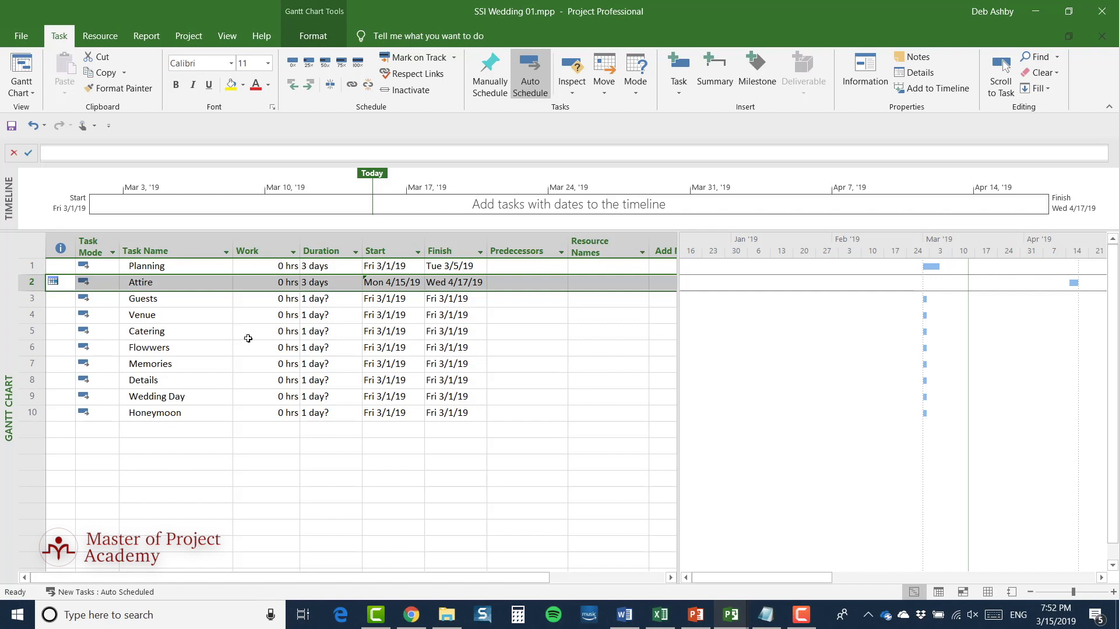
{"action": "double_click", "coordinate": [165, 285]}
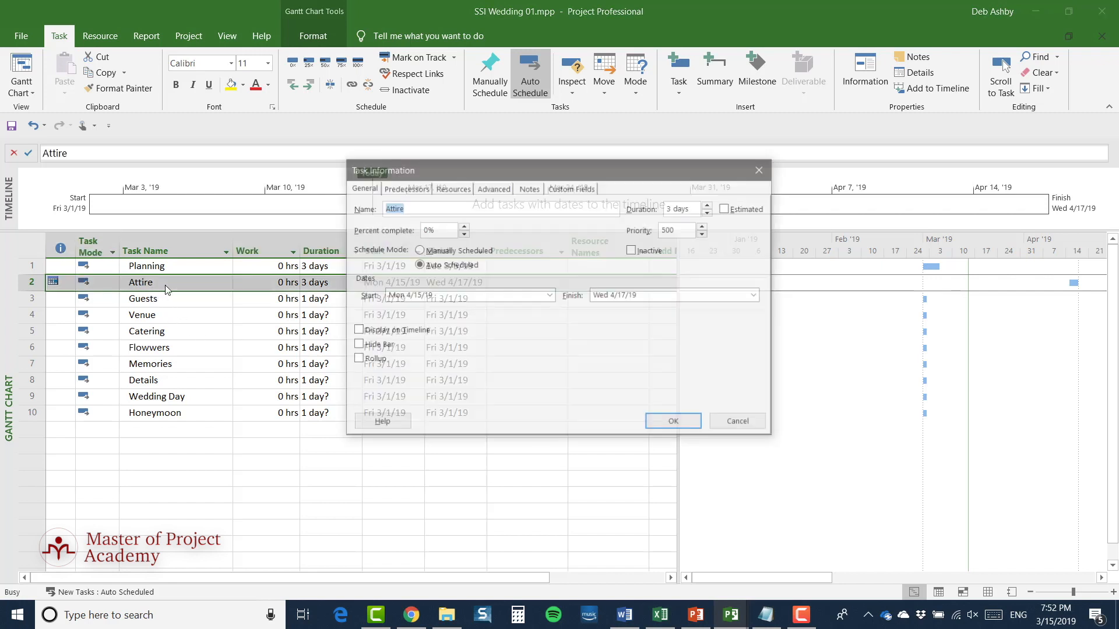